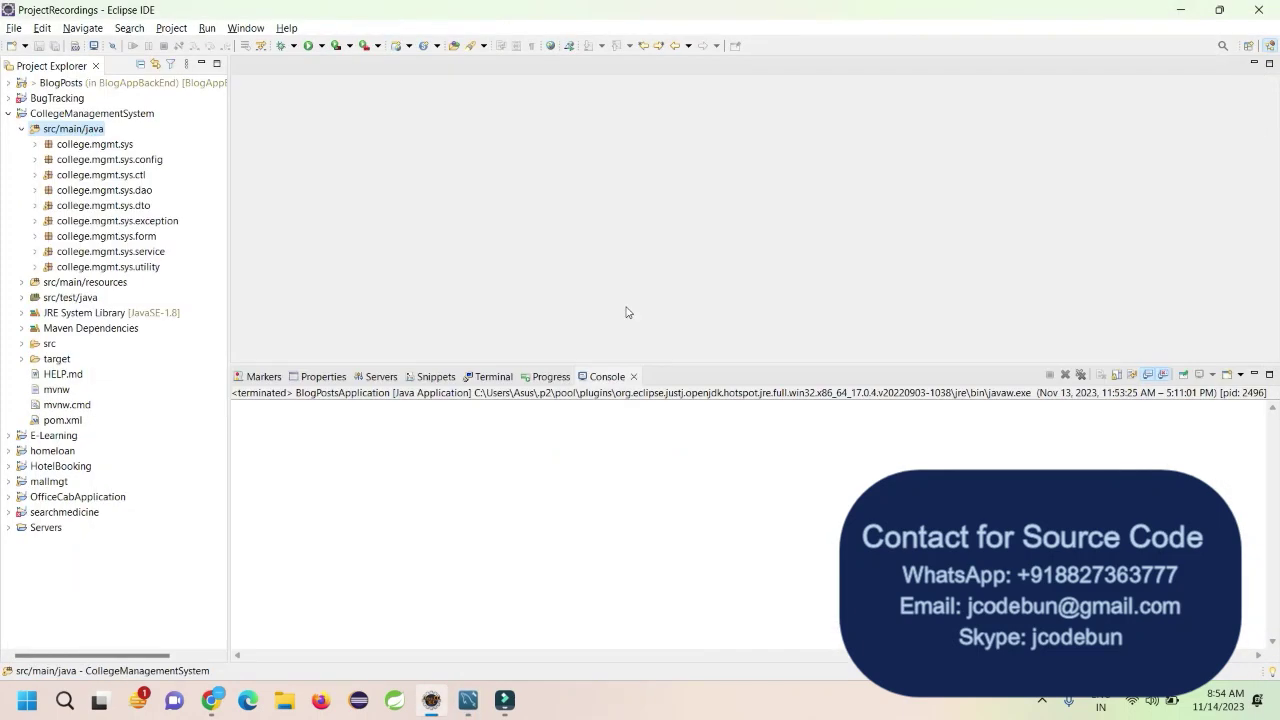
- Open CollegeManagementSystemApplication.java from the college.mgmt.sys package and add the comment "// Java, Spring boot" below the class
double_click(100, 147)
double_click(97, 160)
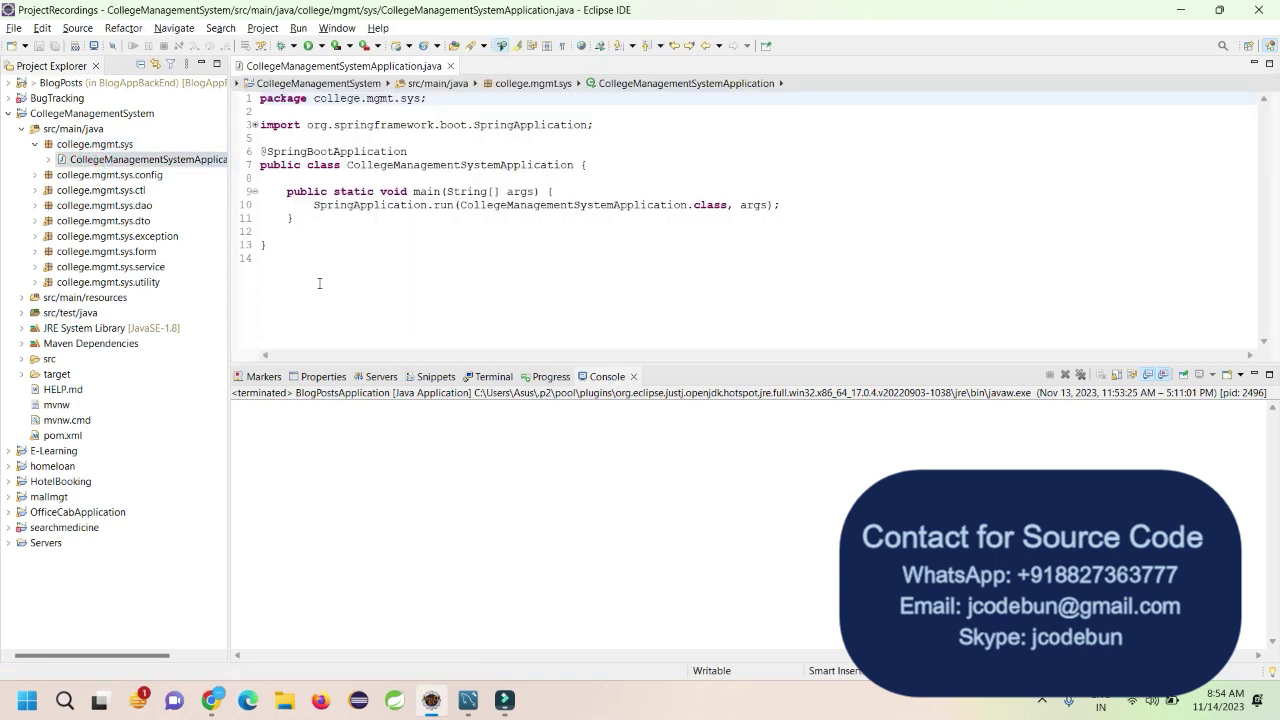
left_click(319, 282)
key("Return")
type("// ")
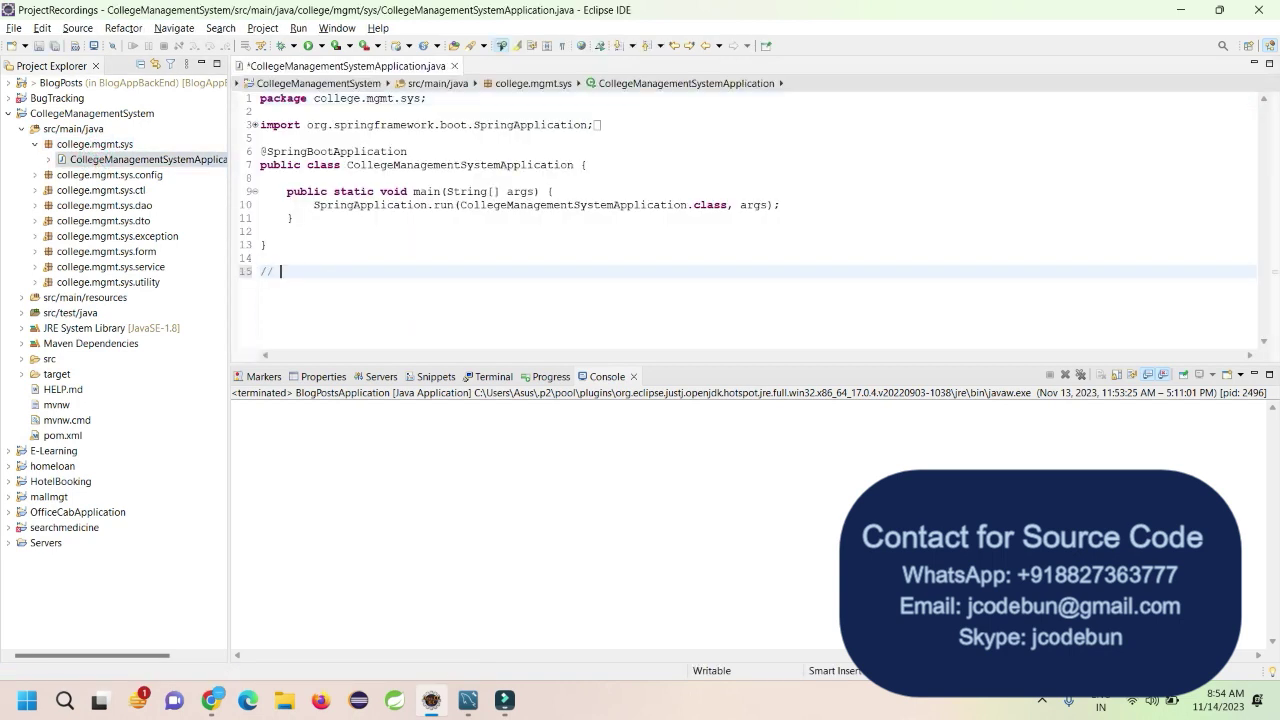
type("Java, Spring boot")
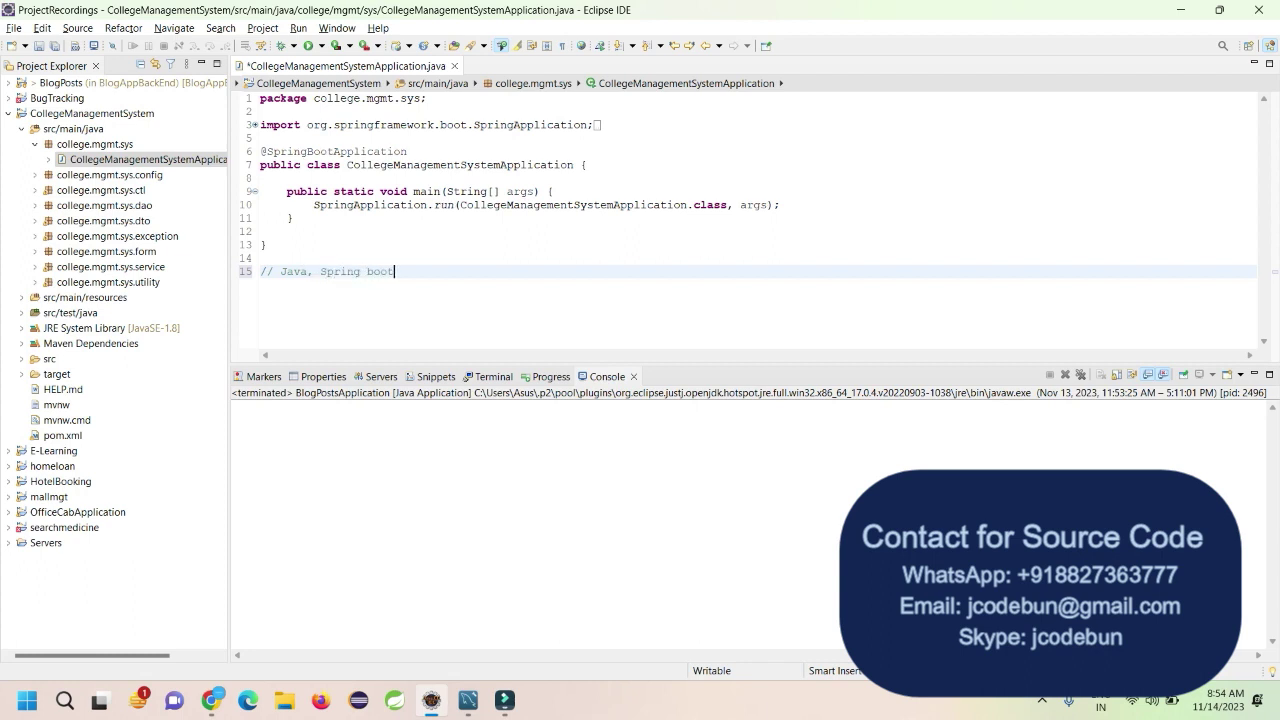
- Extend the technology comment below the class with ", Hibernate, JPA", spelling Hibernate with a capital H
type(", JPA")
key("BackSpace")
key("BackSpace")
type("Hibernate, JP")
right_click(414, 271)
double_click(437, 271)
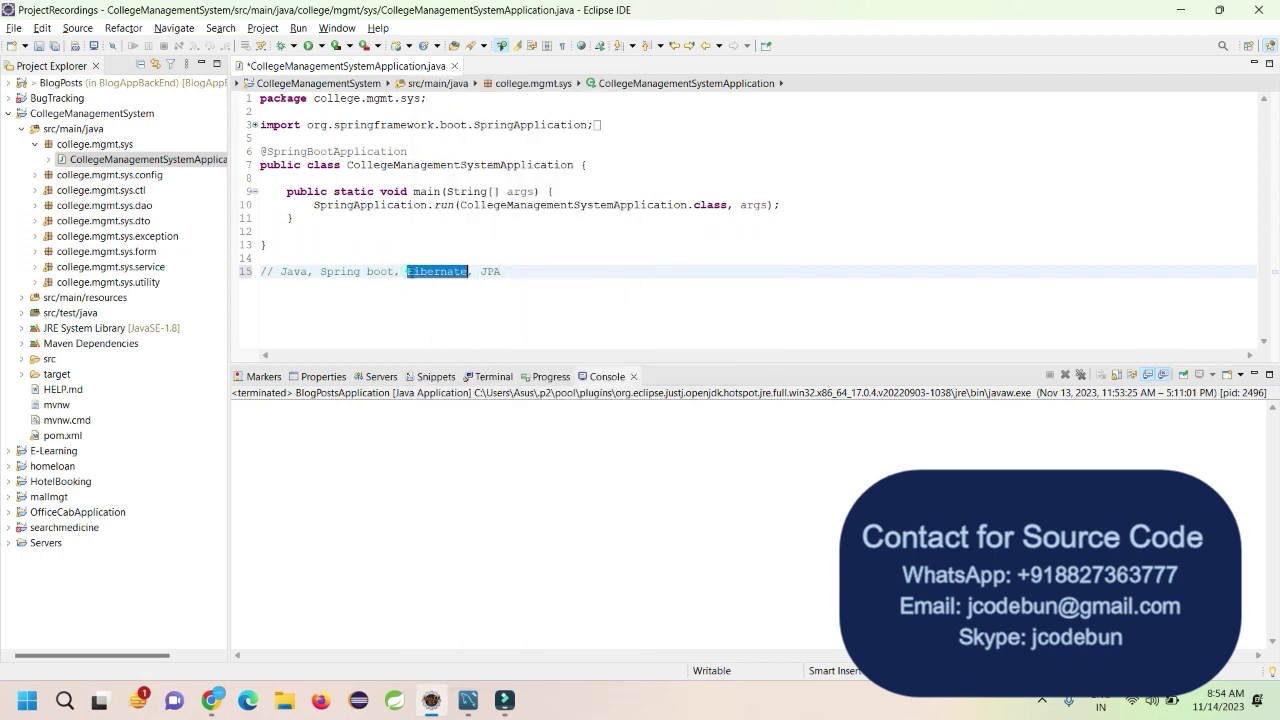
type("Hiber")
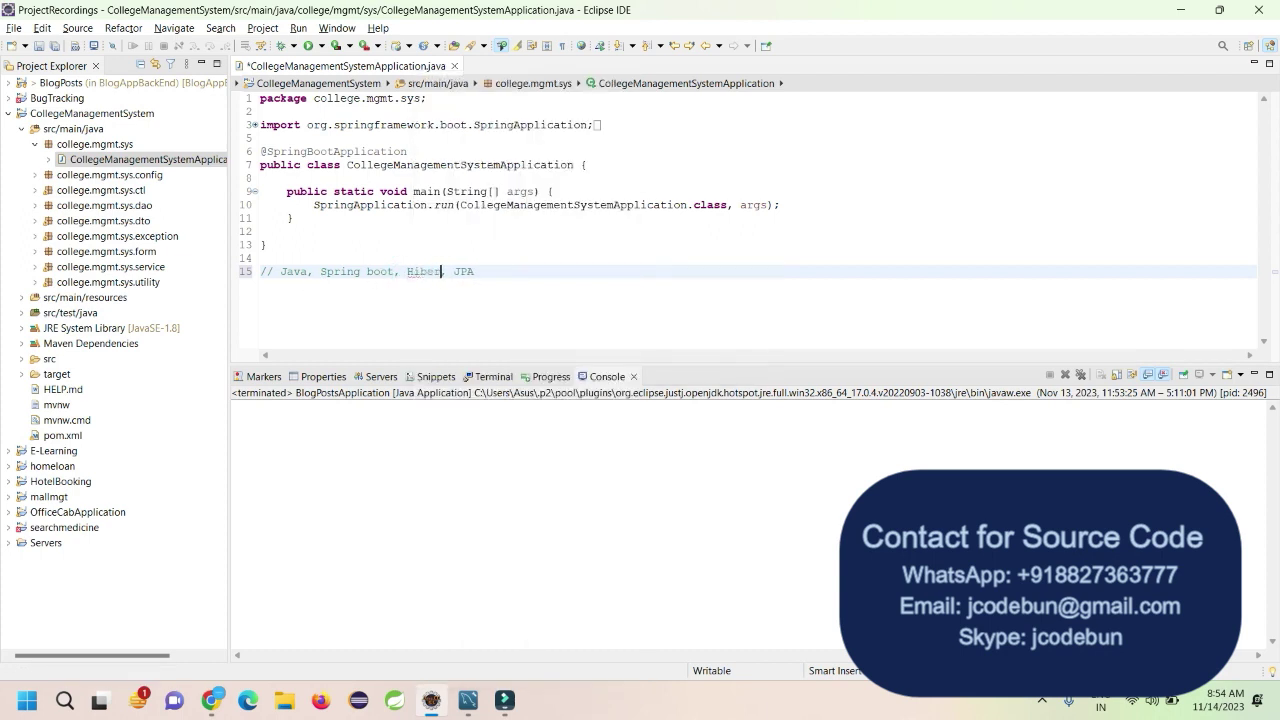
type("nate")
- Add a second comment "// HTML, CSS, JSP, JSTL" two lines below the first and select both comments
left_click(524, 274)
key("Return")
key("Return")
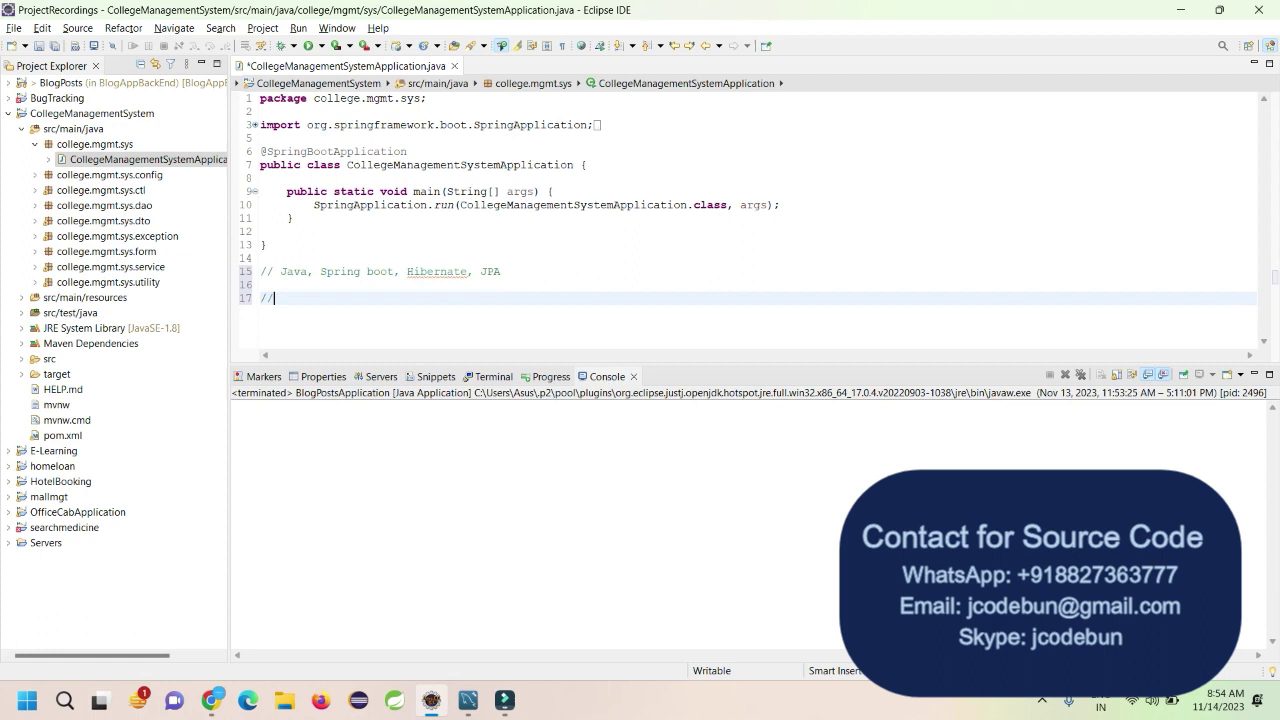
type("// HTML, CCSS, JSP, JSTL")
left_click_drag(478, 306, 264, 270)
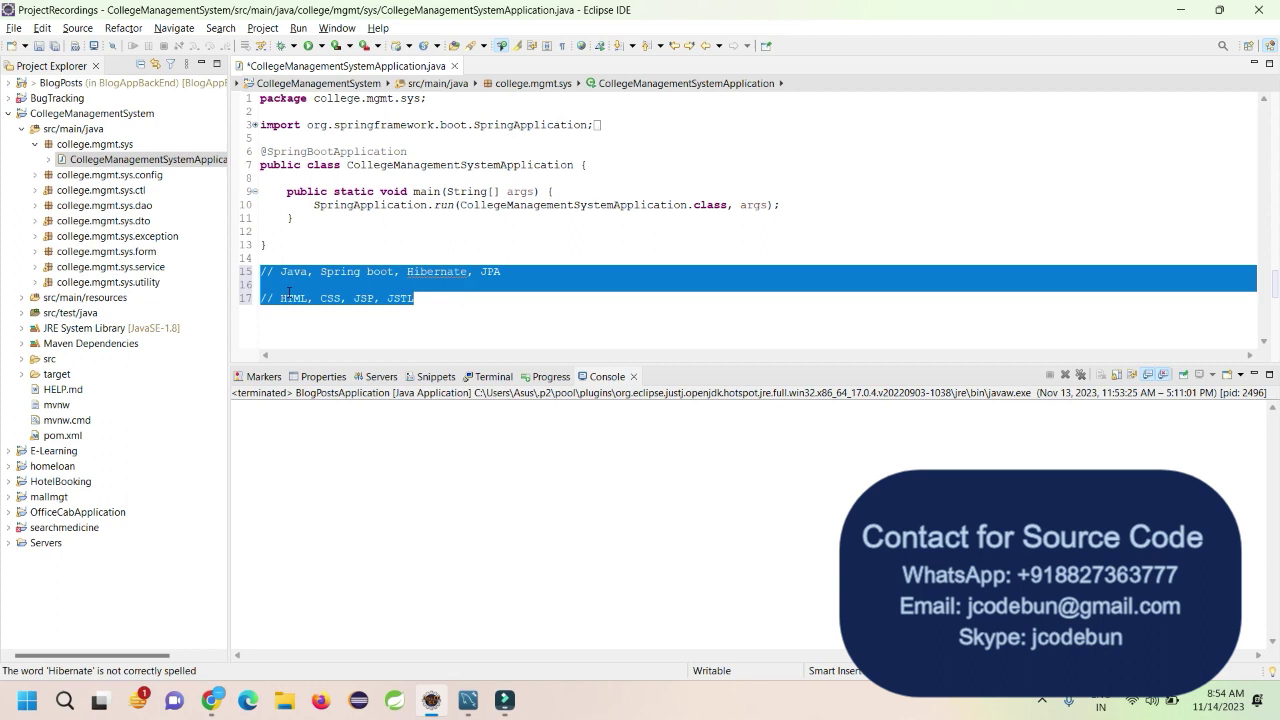
- Look over the CollegeManagementSystem project's pom.xml and close it
left_click(66, 436)
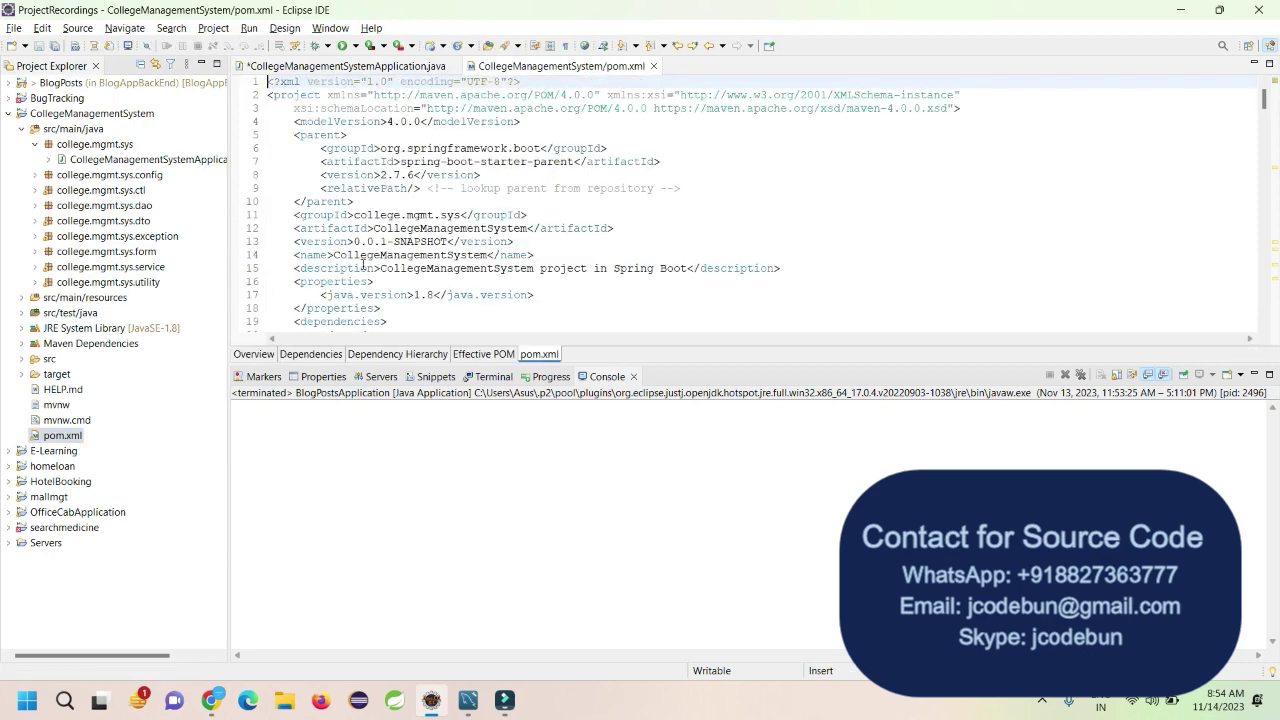
left_click(653, 66)
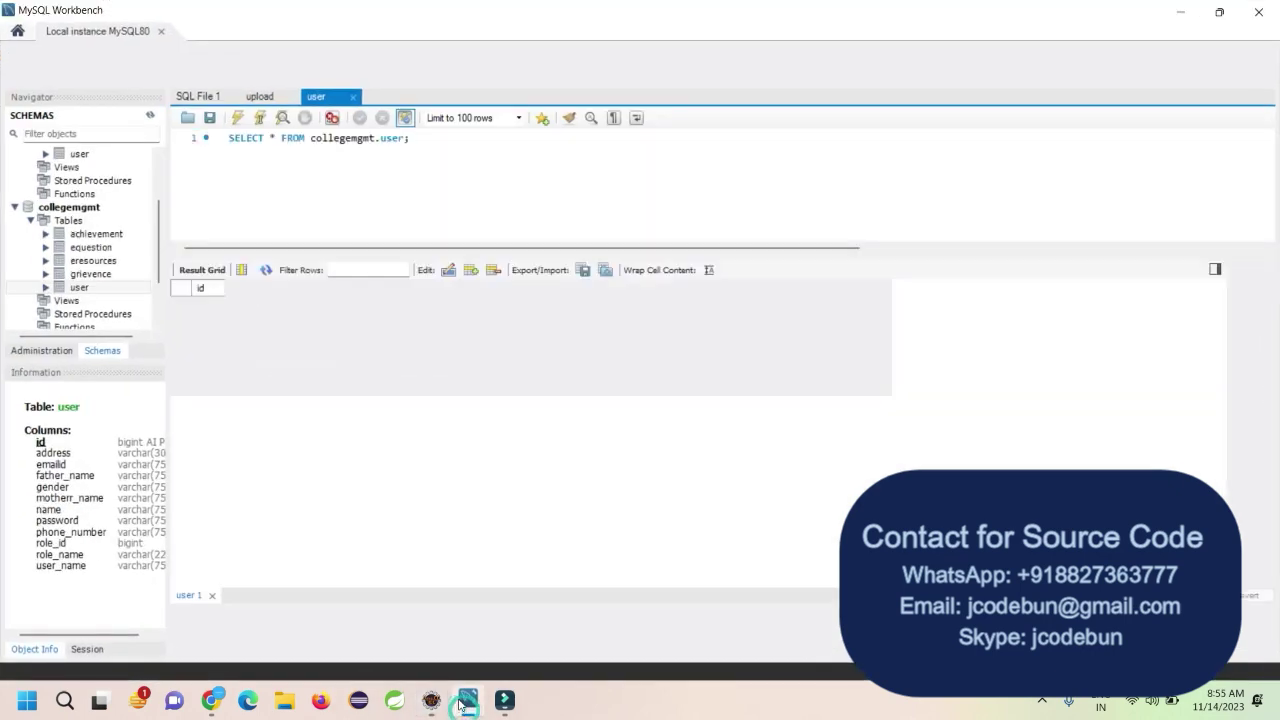
- Switch to MySQL Workbench and examine the HOD, Faculty and Student roles in the collegemgmt.user table's role_name column
left_click(468, 700)
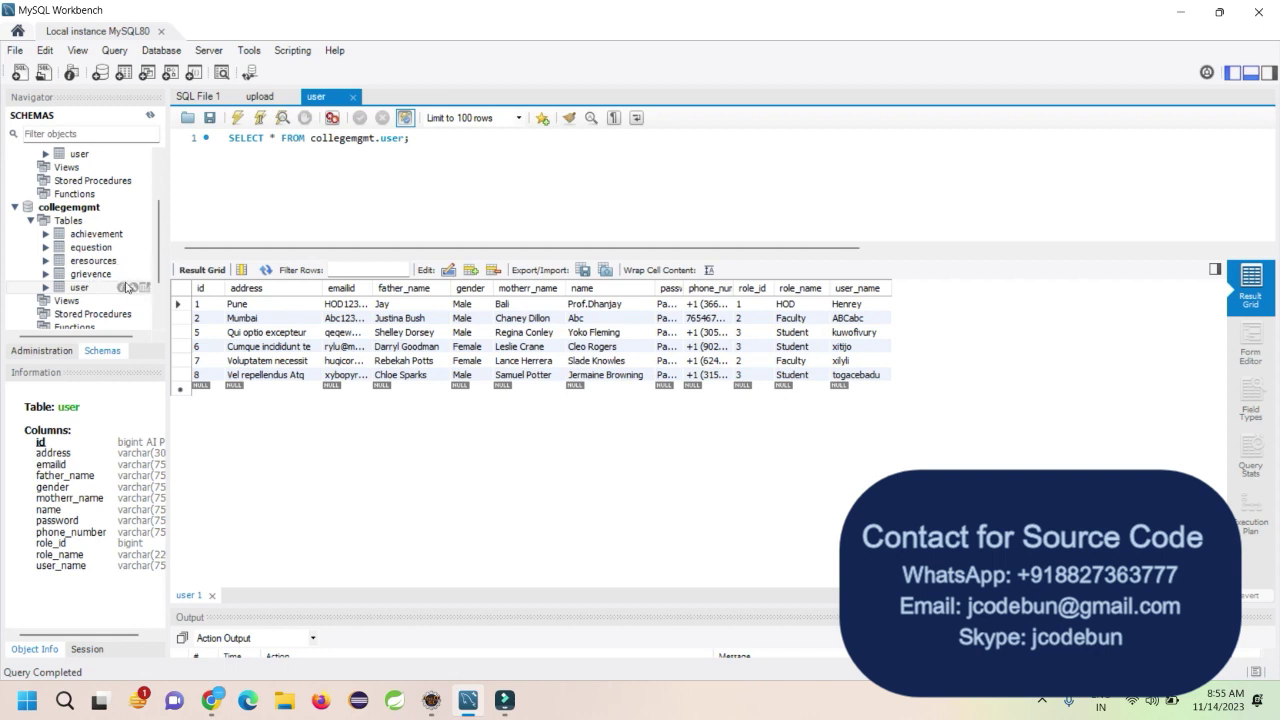
left_click(792, 318)
left_click(788, 304)
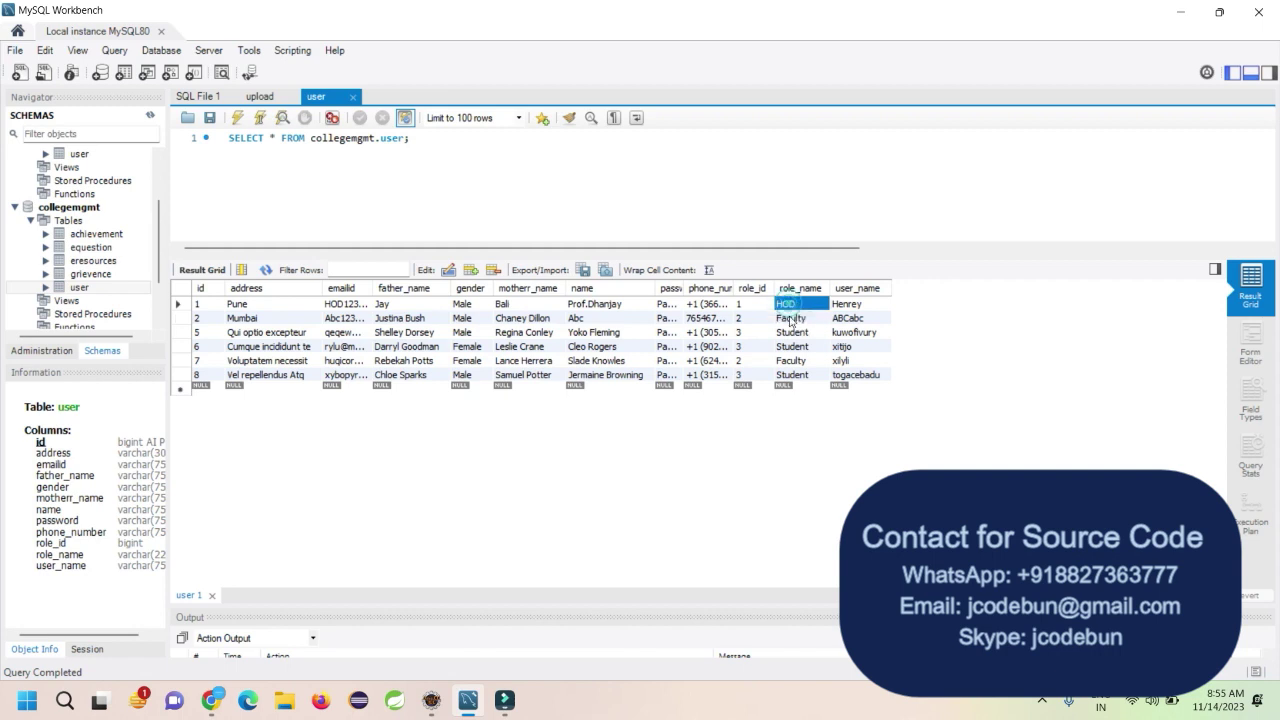
left_click(790, 318)
left_click(792, 332)
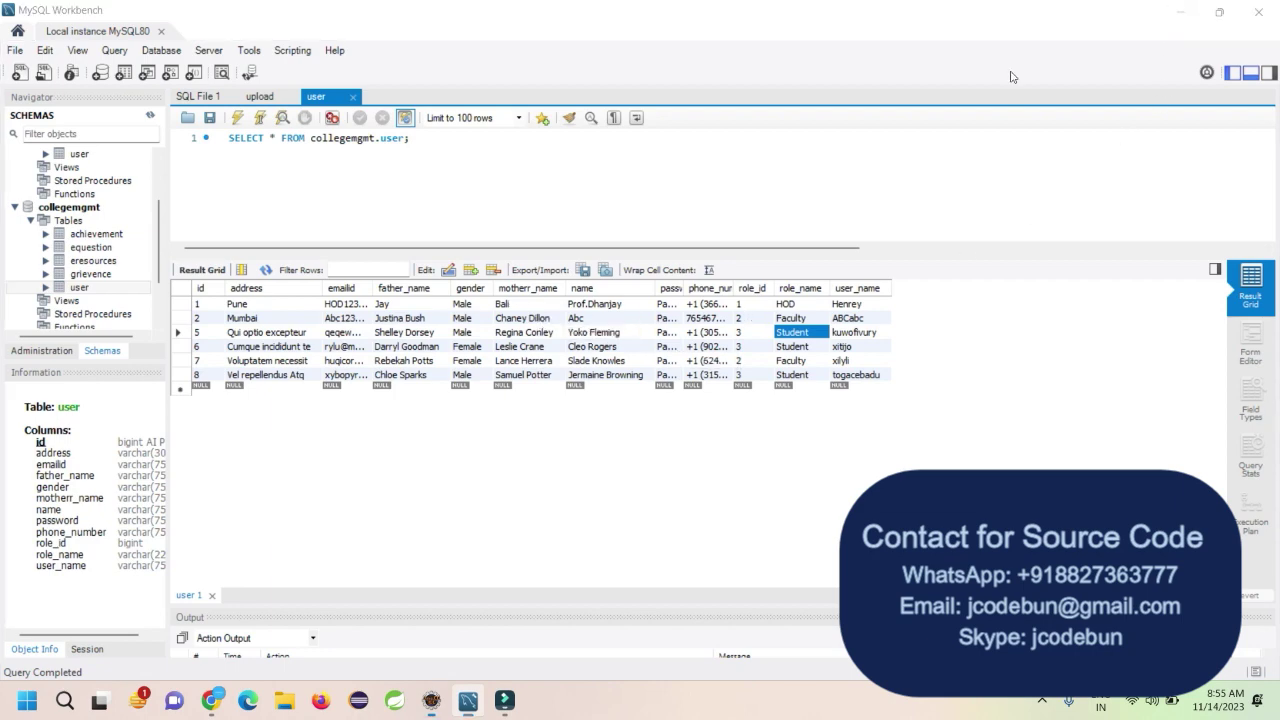
- Switch back to Eclipse, remove the blank line before the class's closing brace, and save and close CollegeManagementSystemApplication.java
key("alt+Tab")
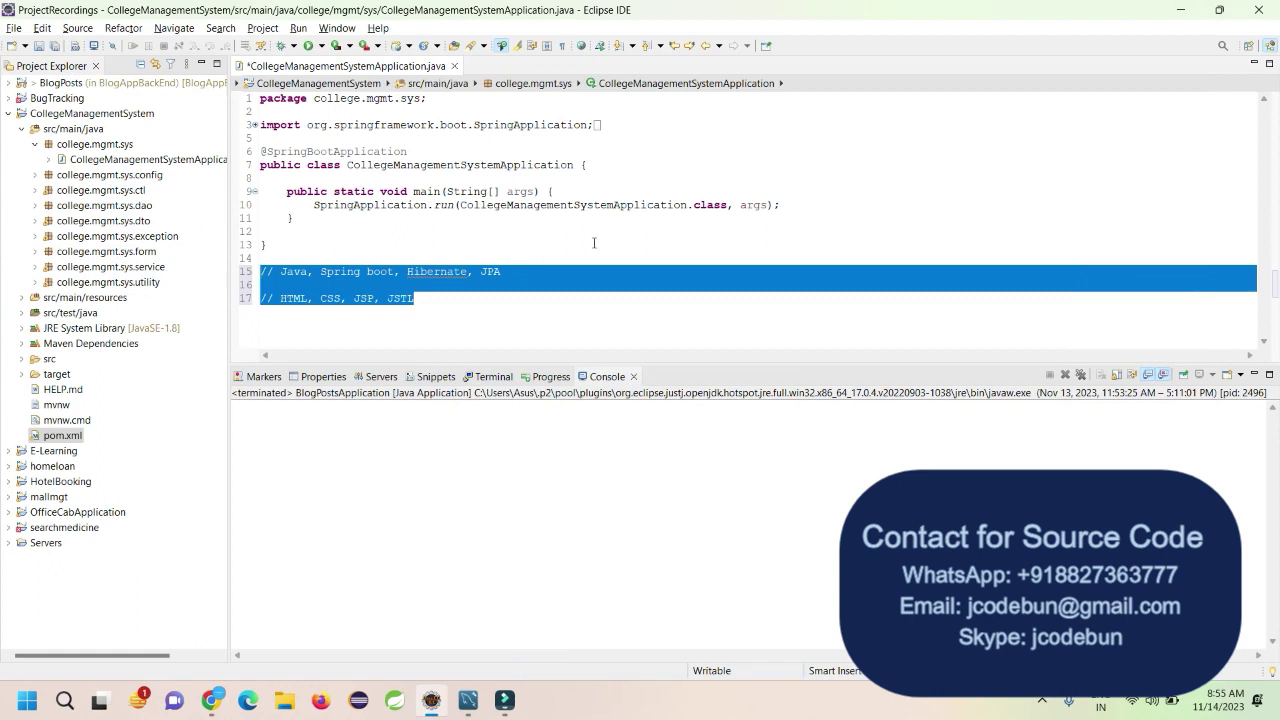
left_click(410, 300)
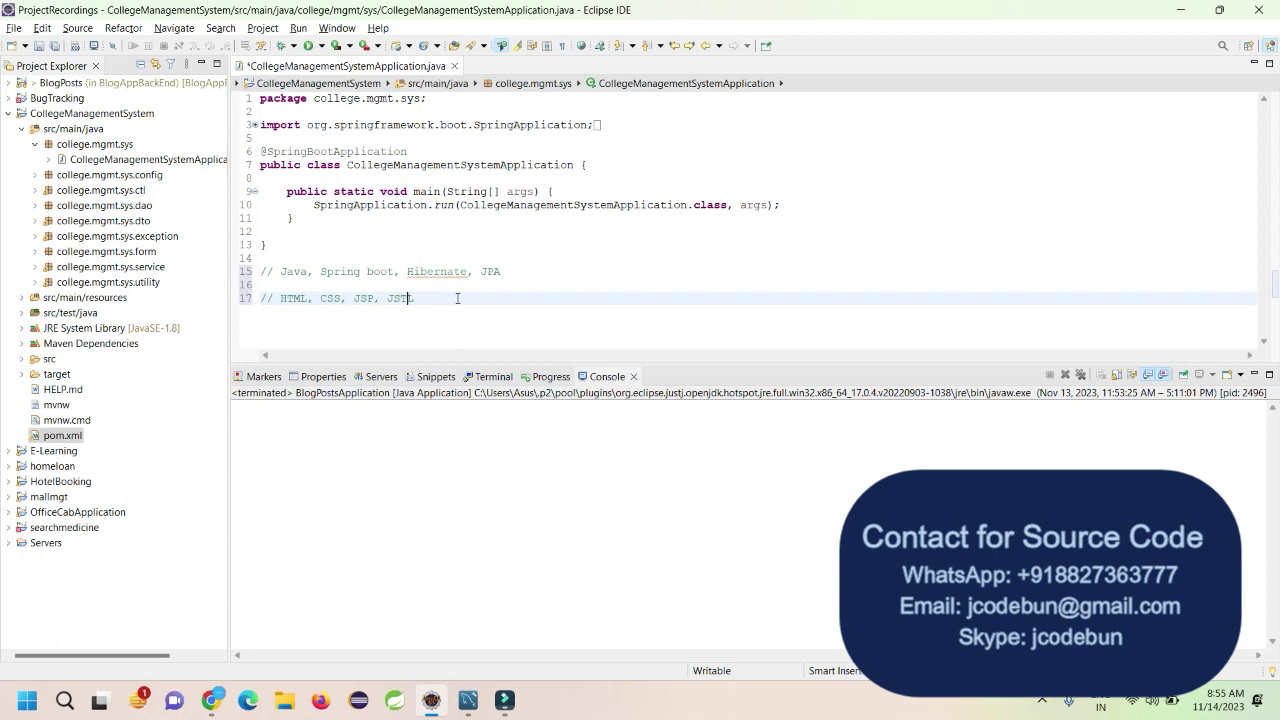
left_click(306, 248)
left_click(306, 236)
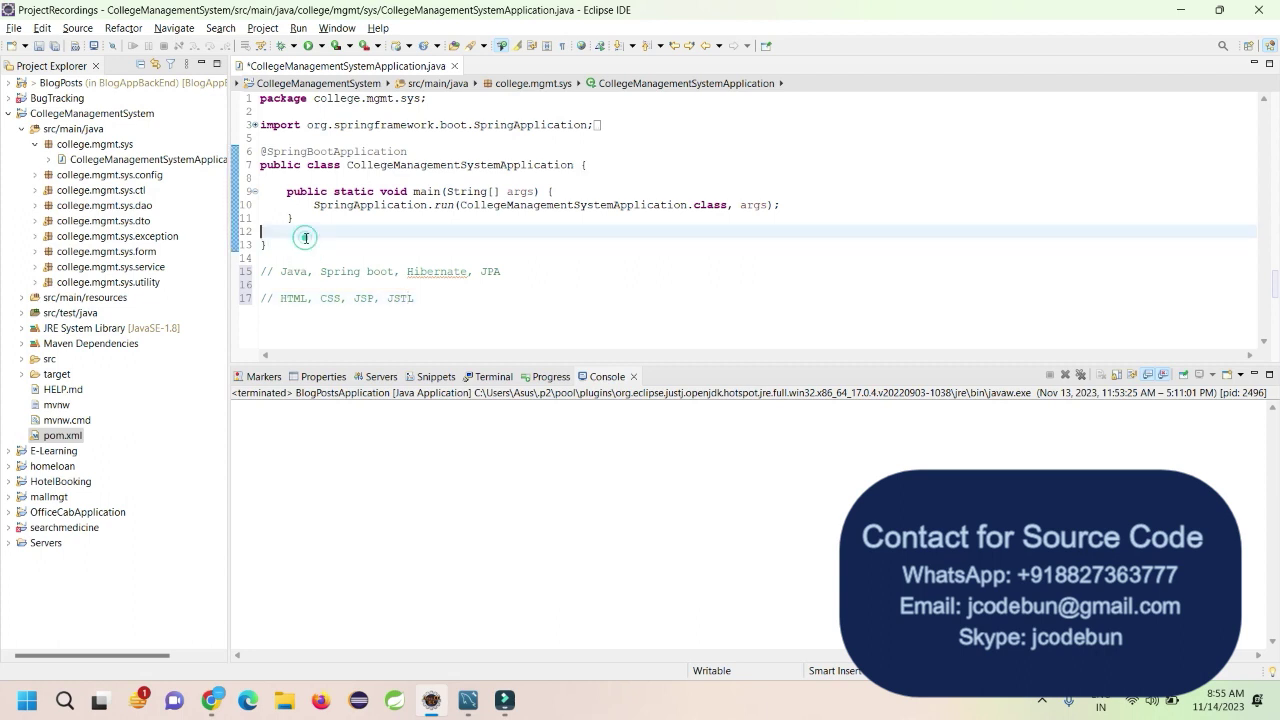
key("BackSpace")
key("ctrl+s")
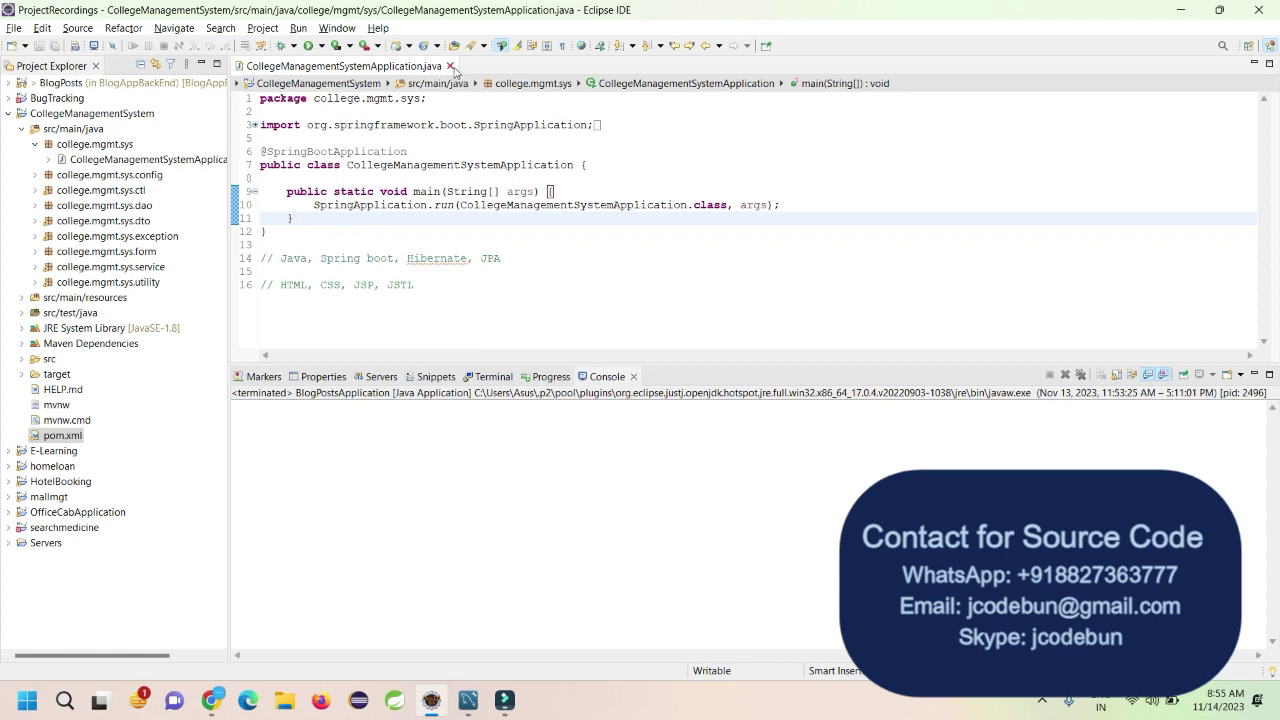
left_click(450, 66)
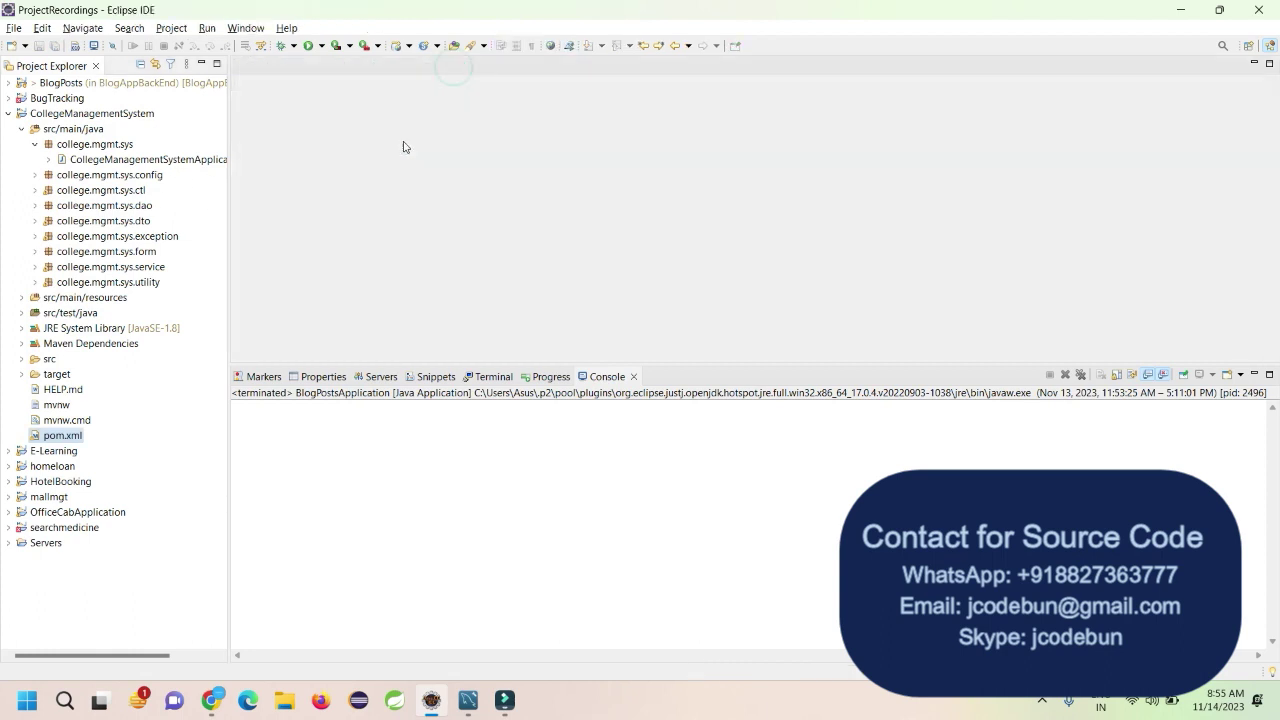
- Reopen CollegeManagementSystemApplication.java and run it as a Java Application
double_click(171, 161)
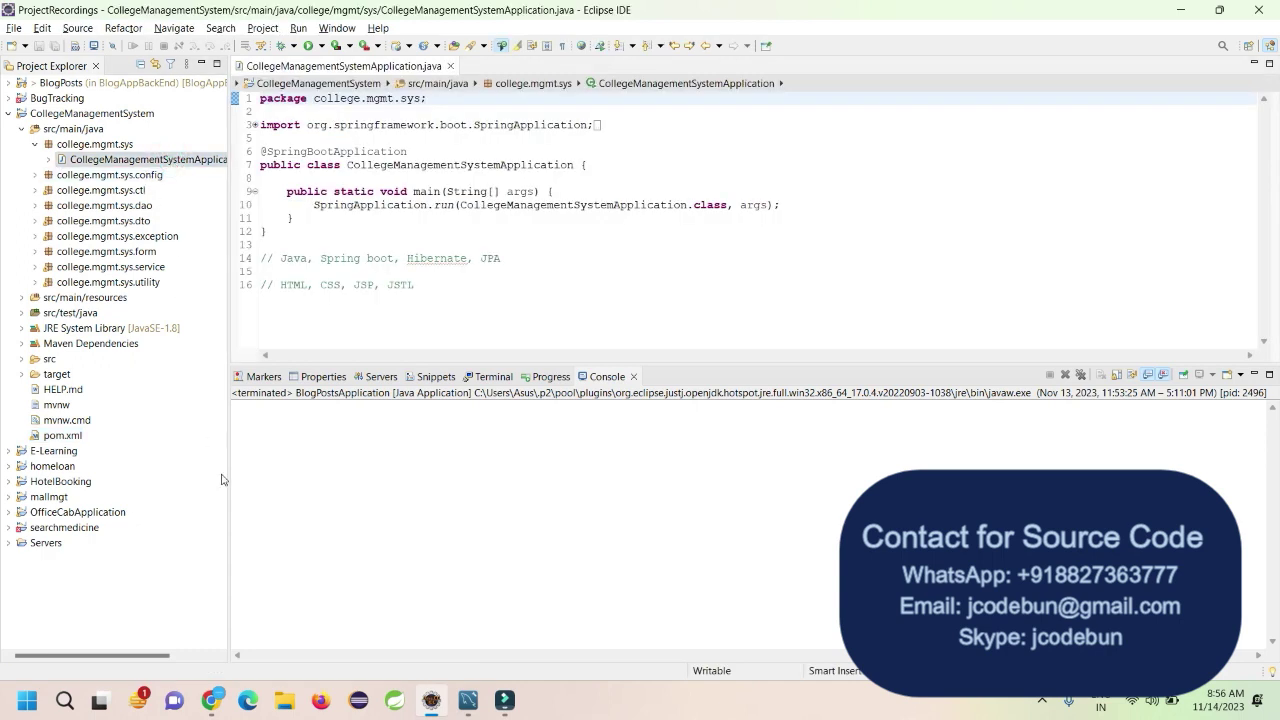
right_click(158, 162)
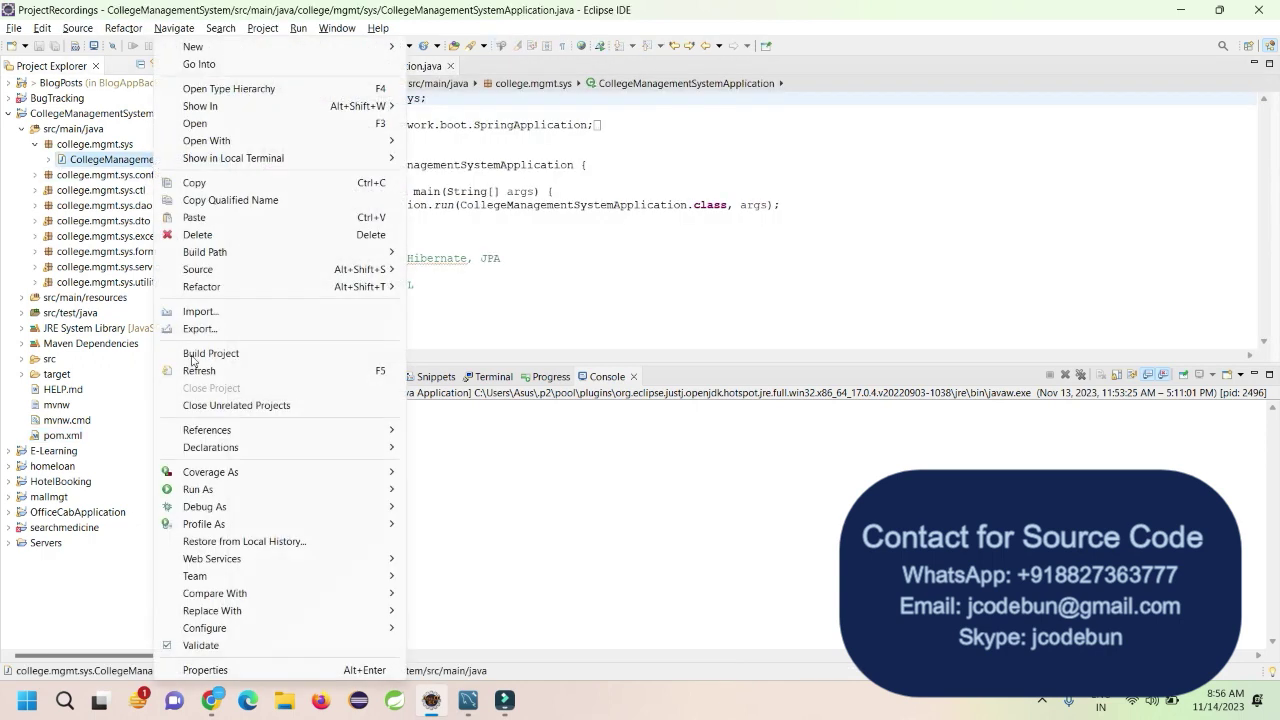
mouse_move(278, 492)
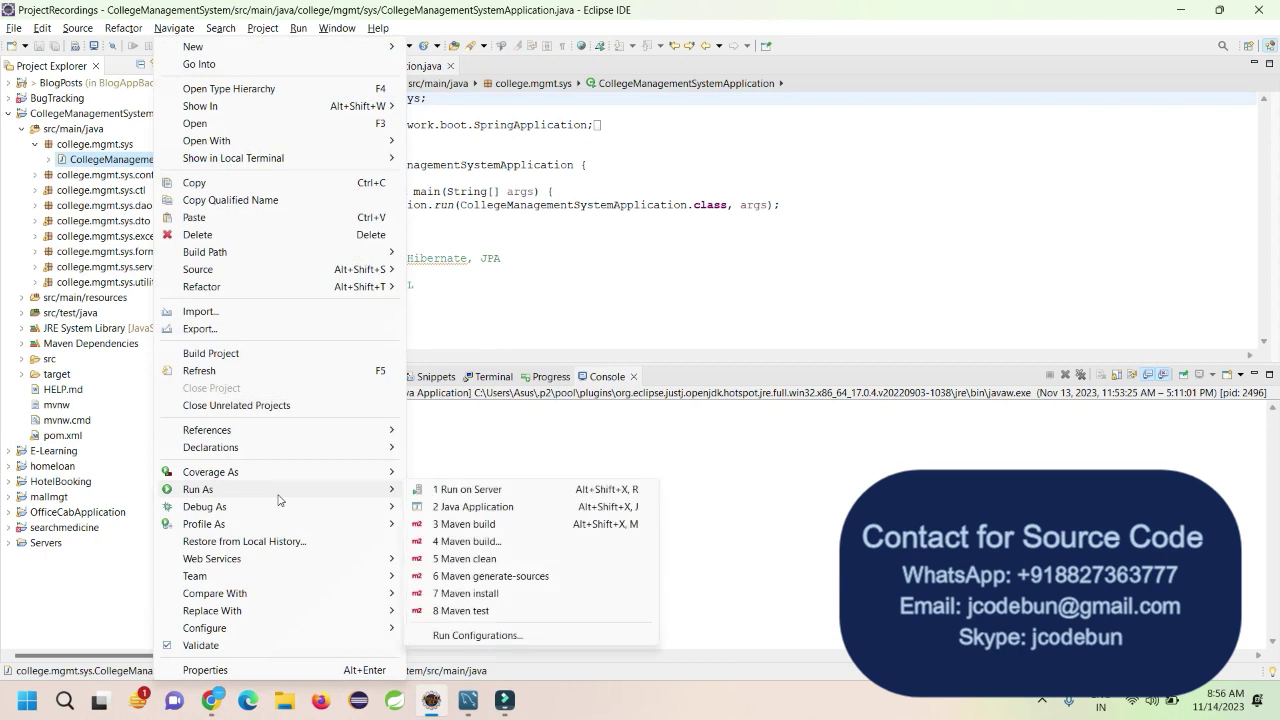
left_click(500, 506)
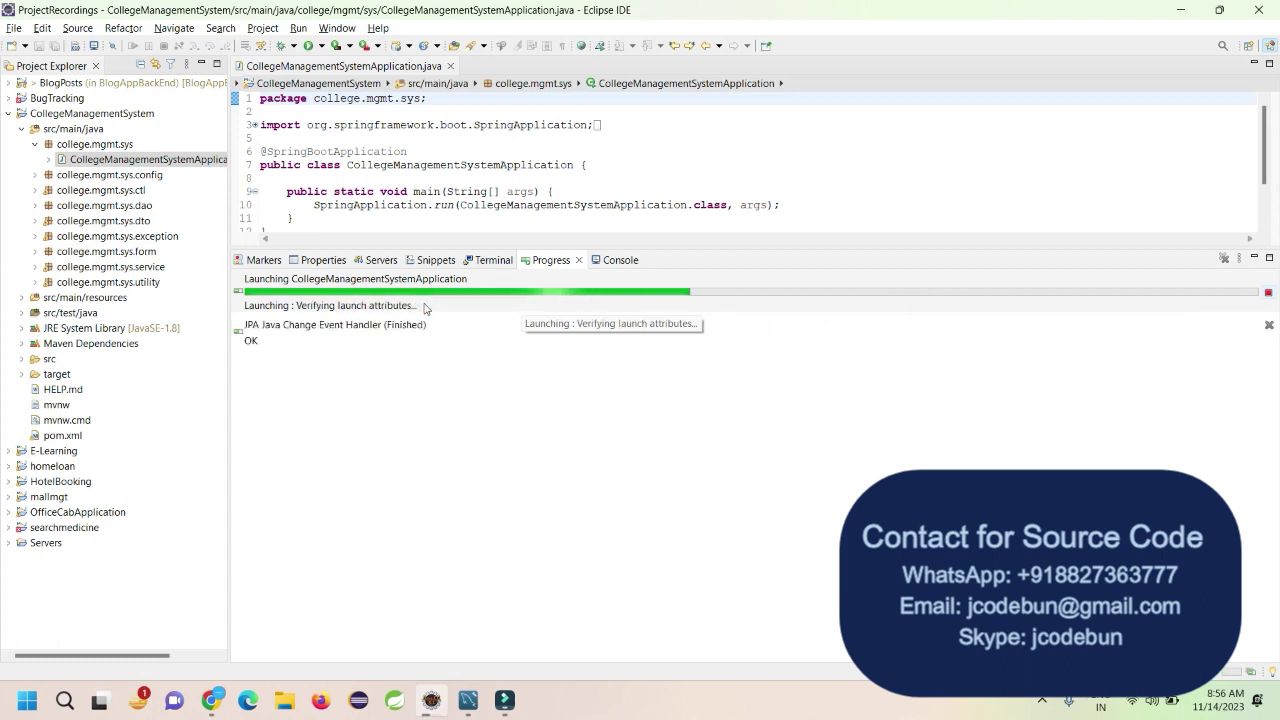
- Expand src/main/resources and check the console output for the Tomcat startup line with its port and context path
double_click(90, 305)
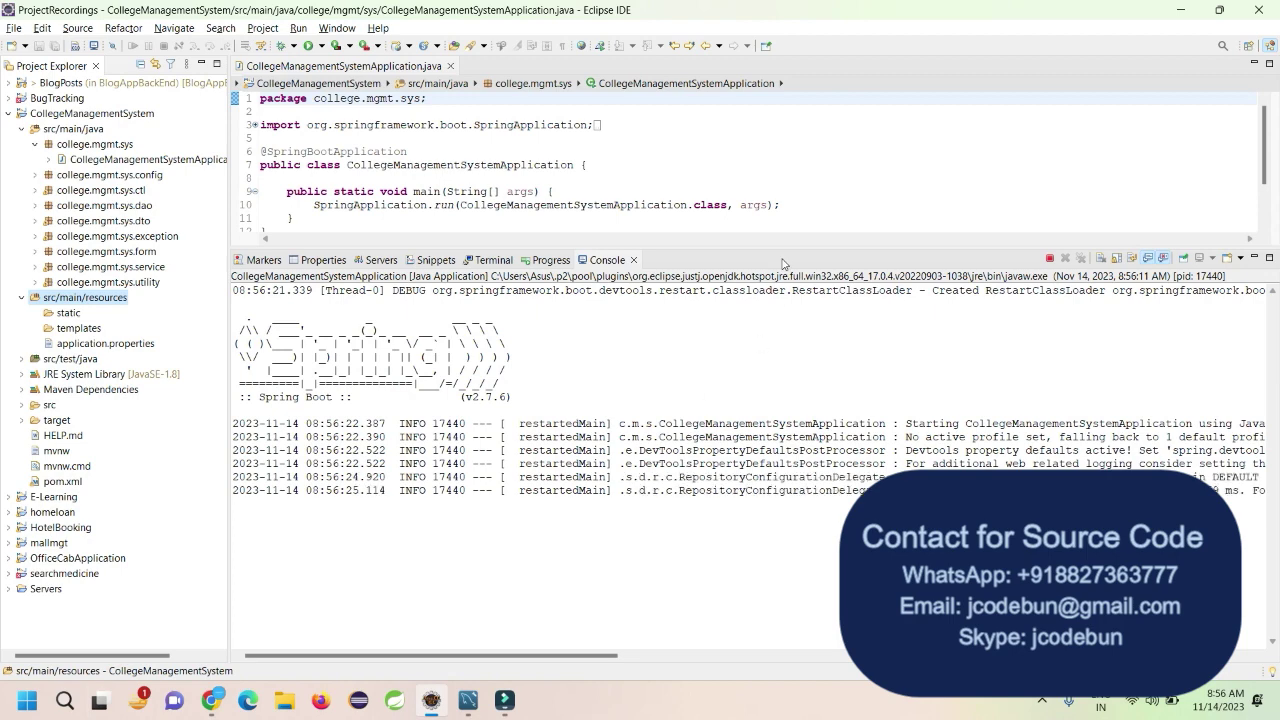
left_click_drag(777, 246, 778, 402)
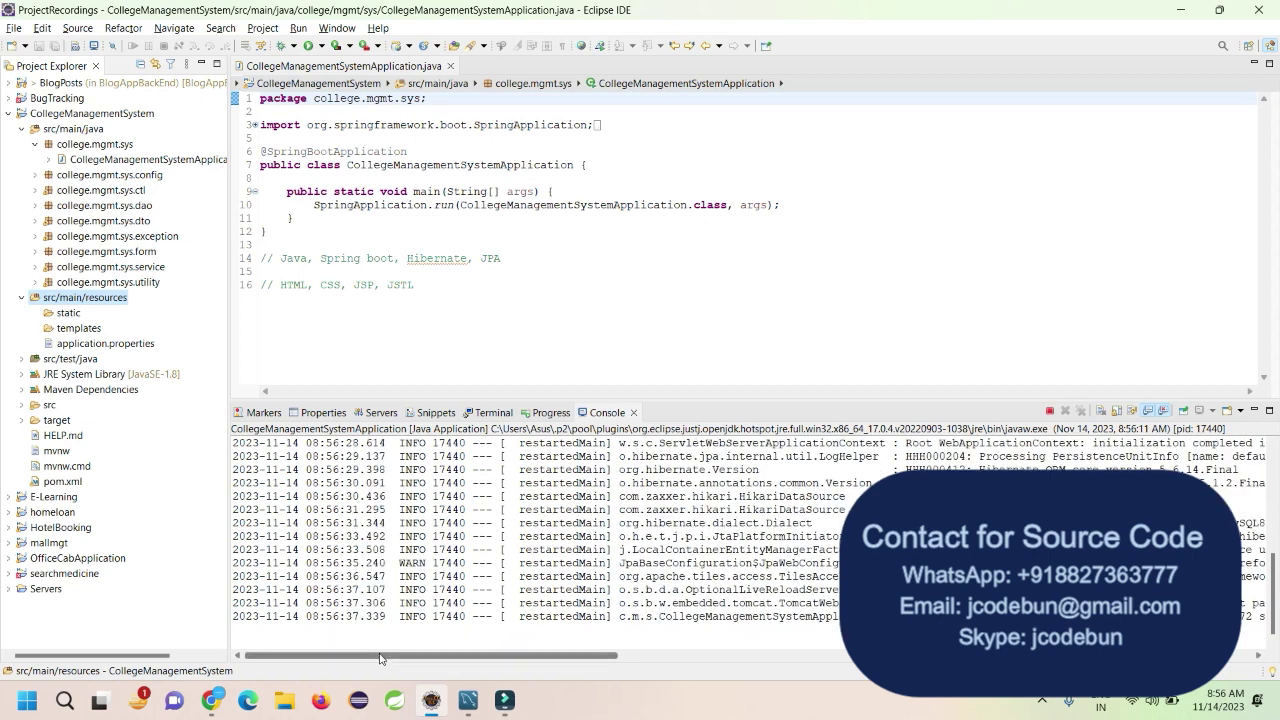
scroll(380, 645, "right", 3)
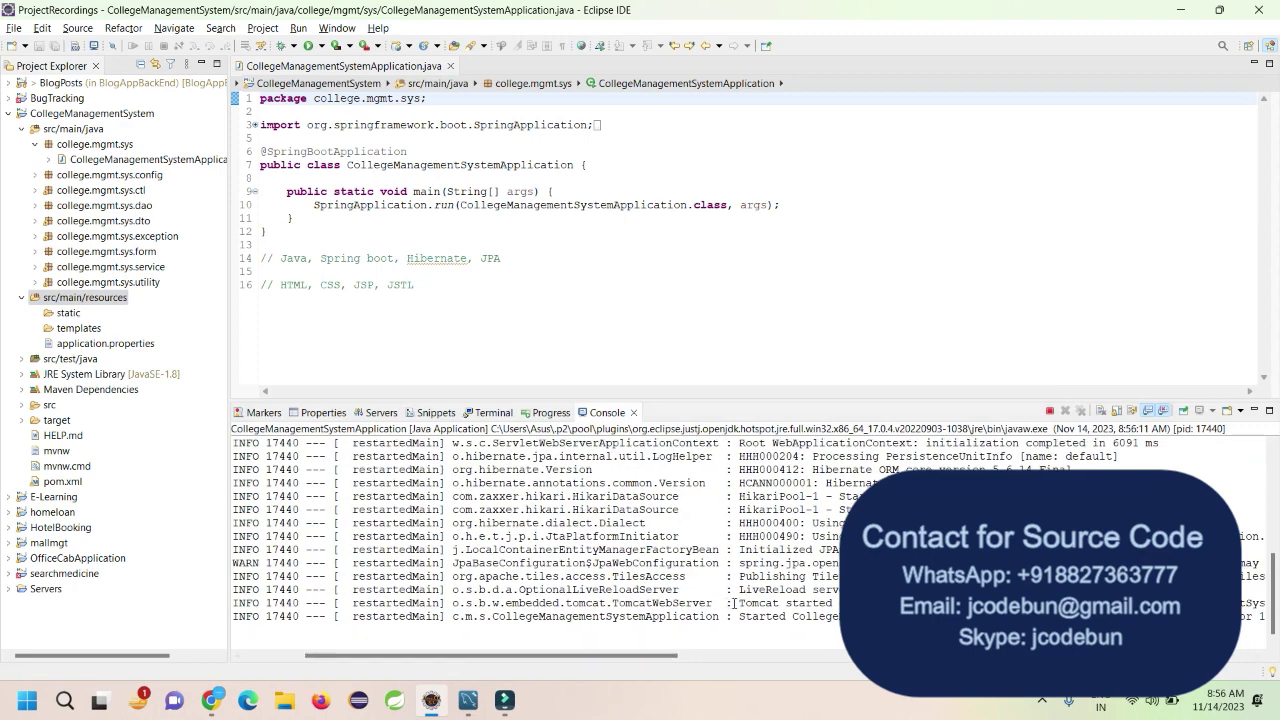
left_click_drag(740, 603, 1274, 601)
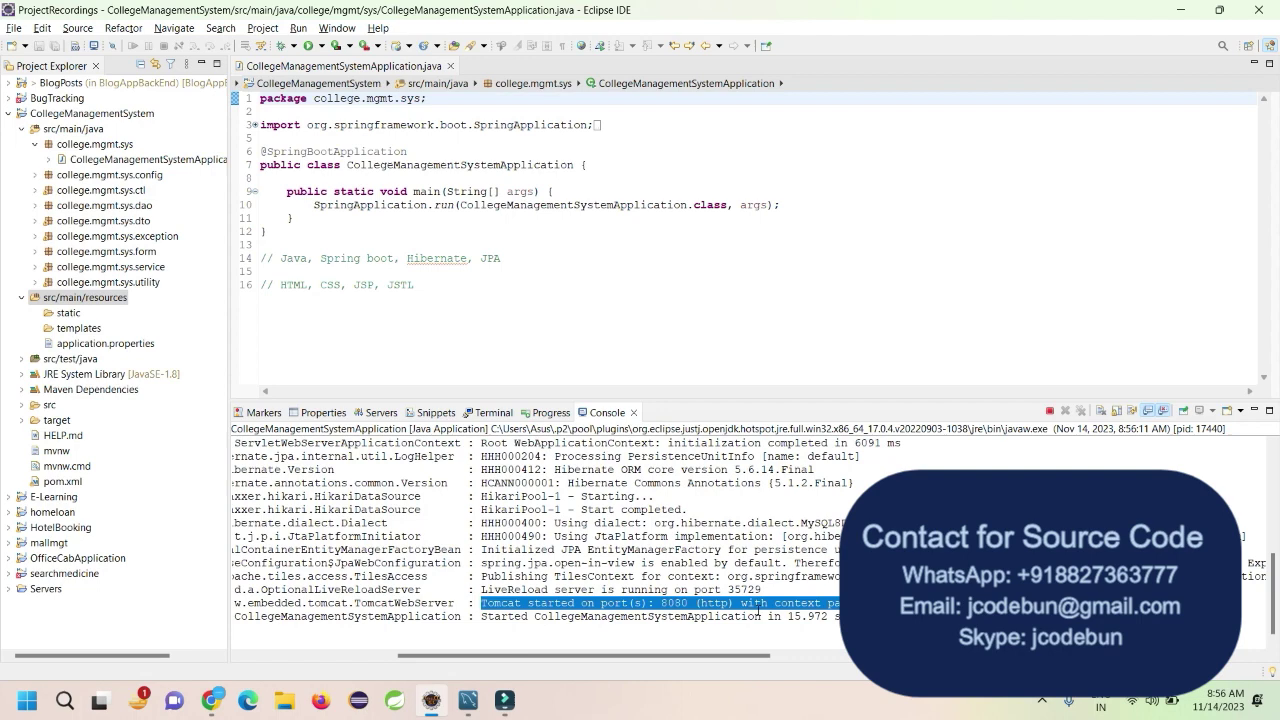
double_click(105, 343)
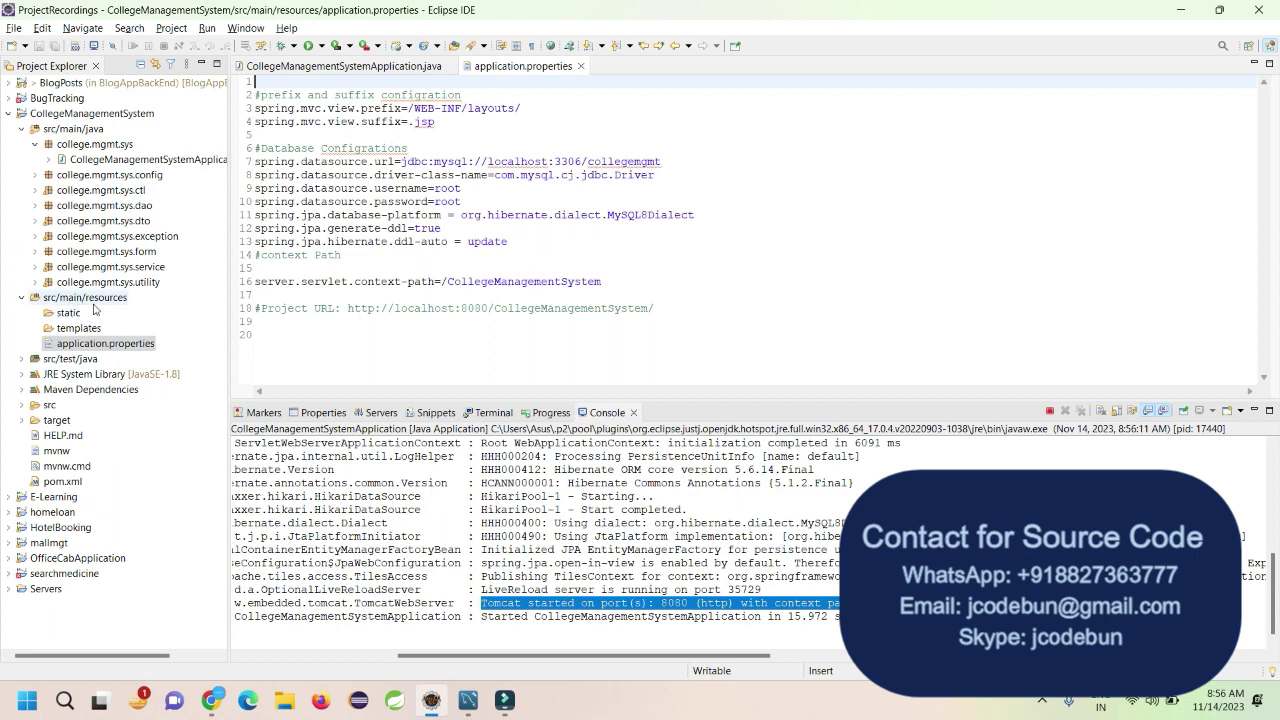
left_click(369, 312)
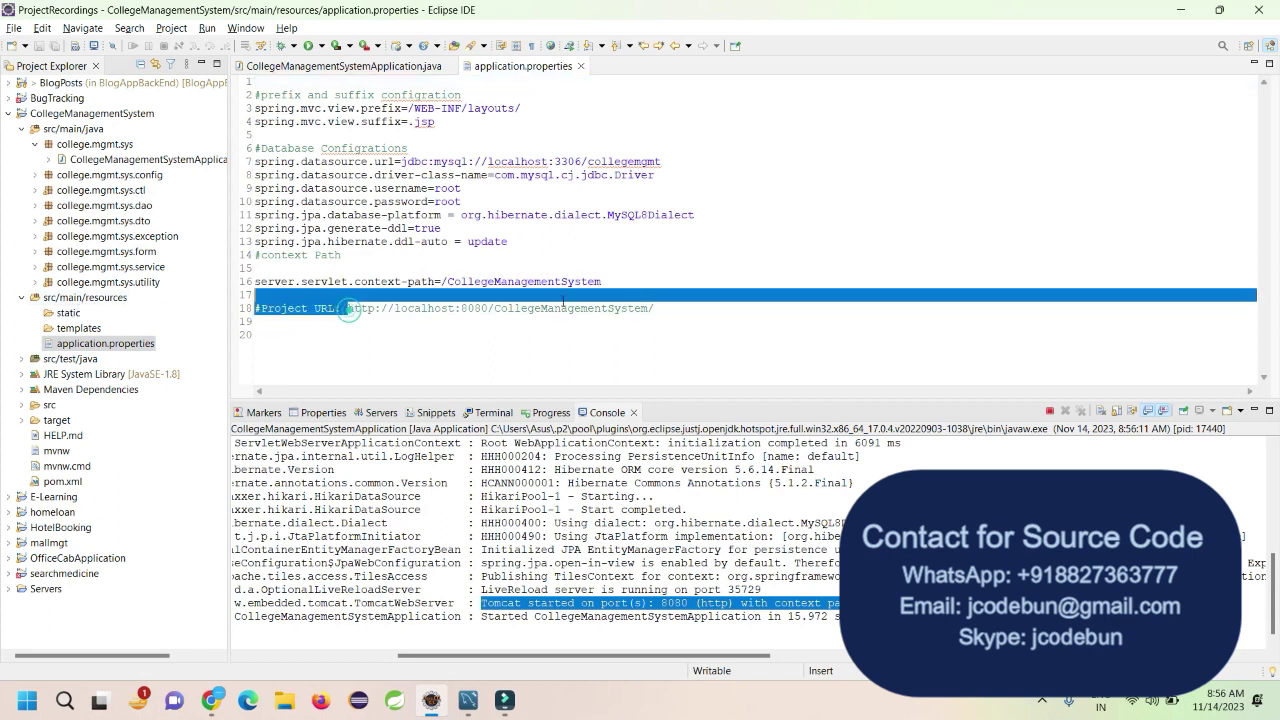
left_click_drag(348, 309, 665, 310)
key("ctrl+c")
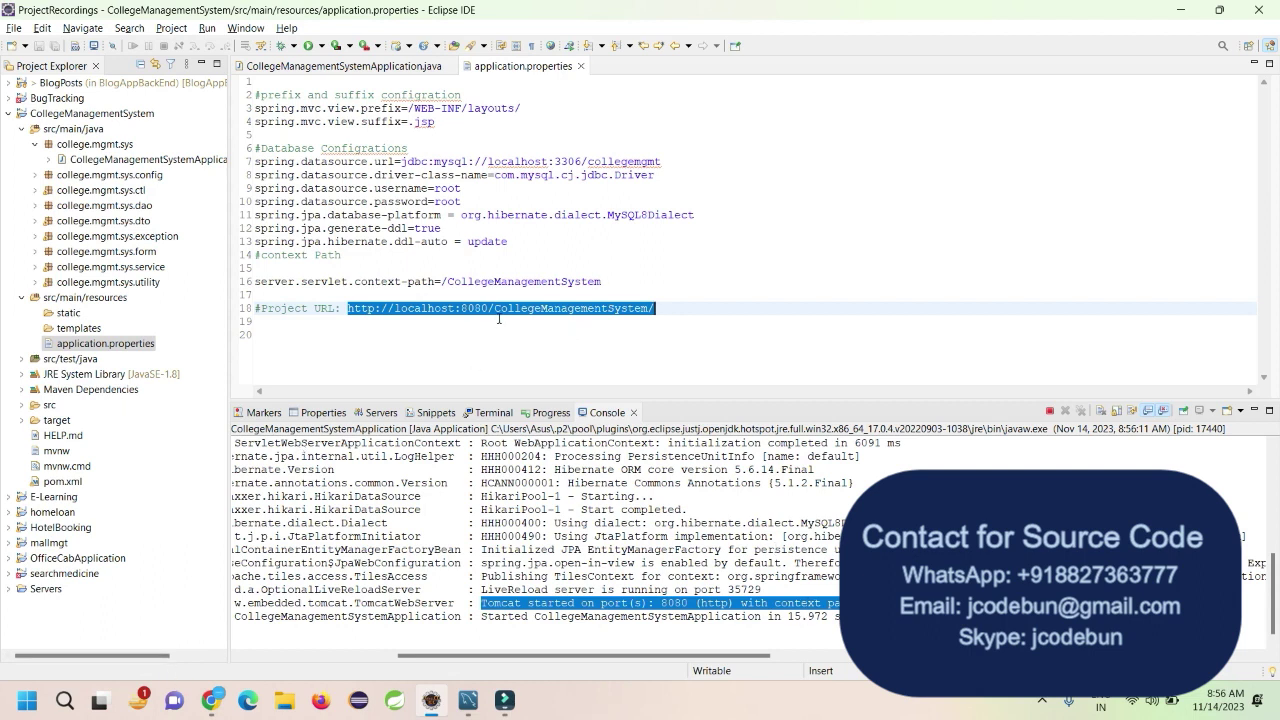
- Switch to Chrome, load the copied project URL in a new tab, and close the React App tab
mouse_move(212, 700)
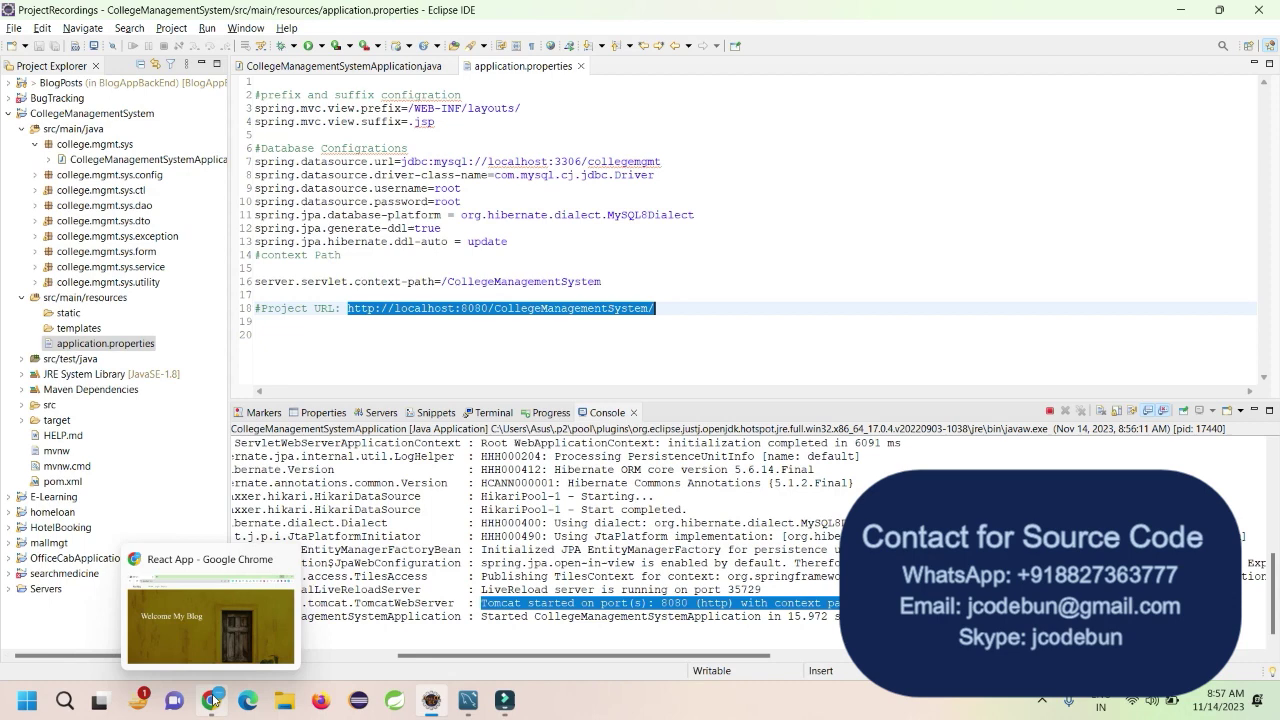
left_click(217, 636)
left_click(223, 12)
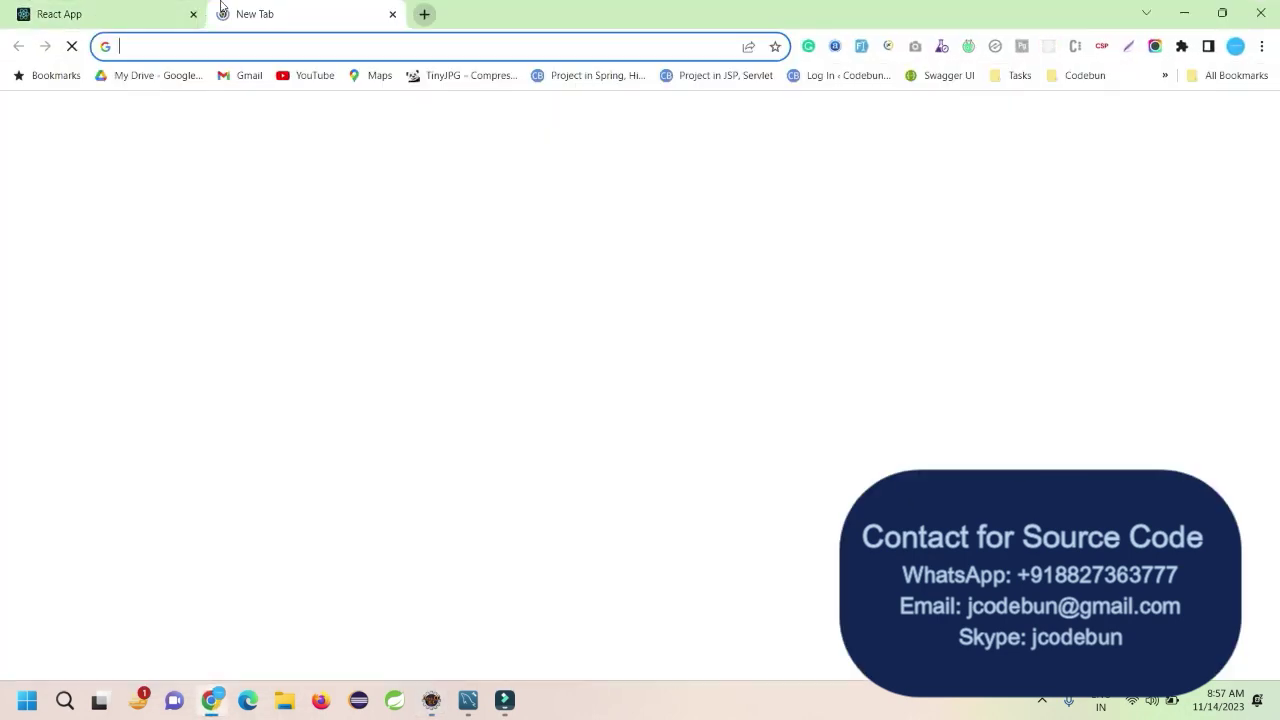
key("ctrl+v")
key("Return")
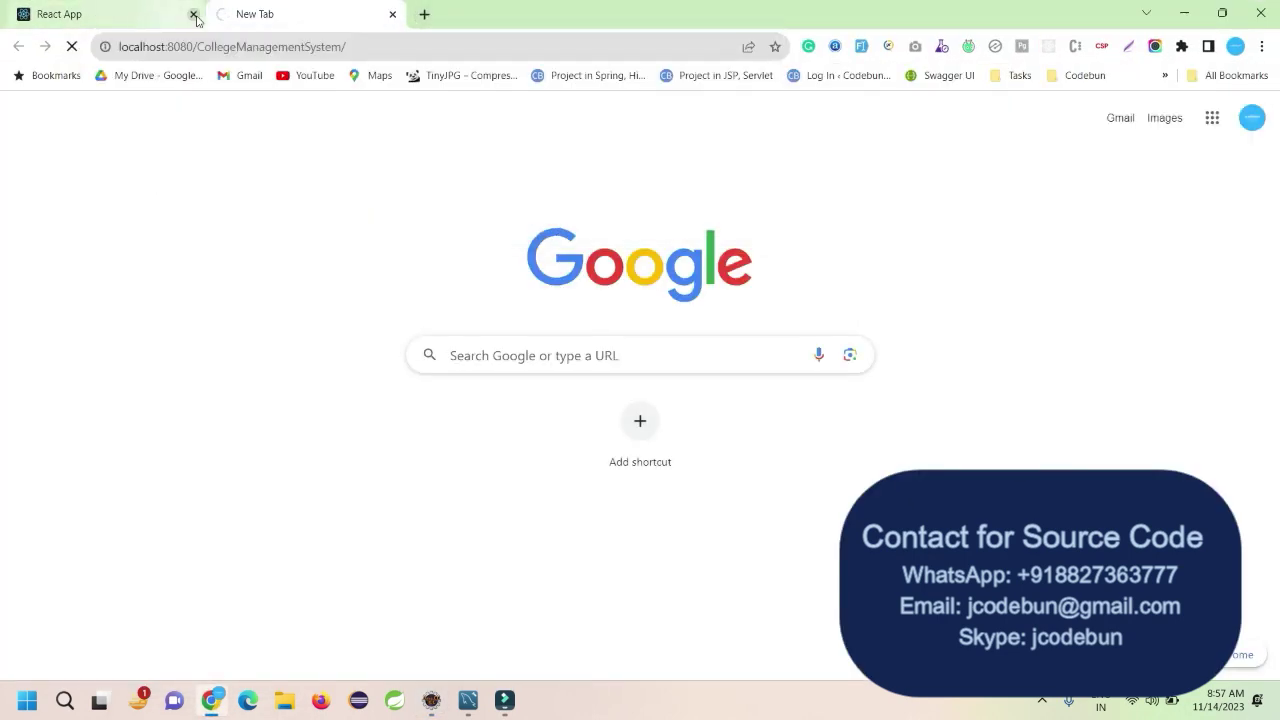
left_click(193, 14)
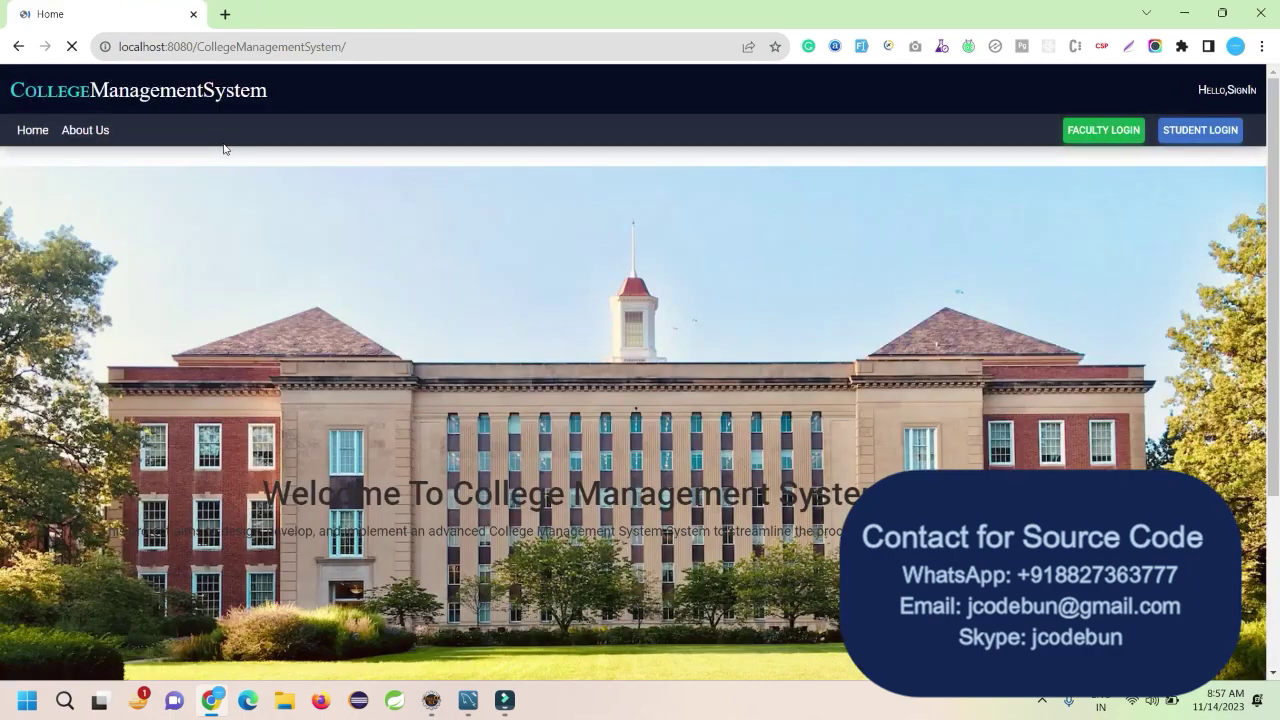
- Look through the College Management System home page and open its About Us page
scroll(475, 368, "down", 3)
scroll(475, 364, "up", 3)
left_click(40, 145)
left_click(86, 130)
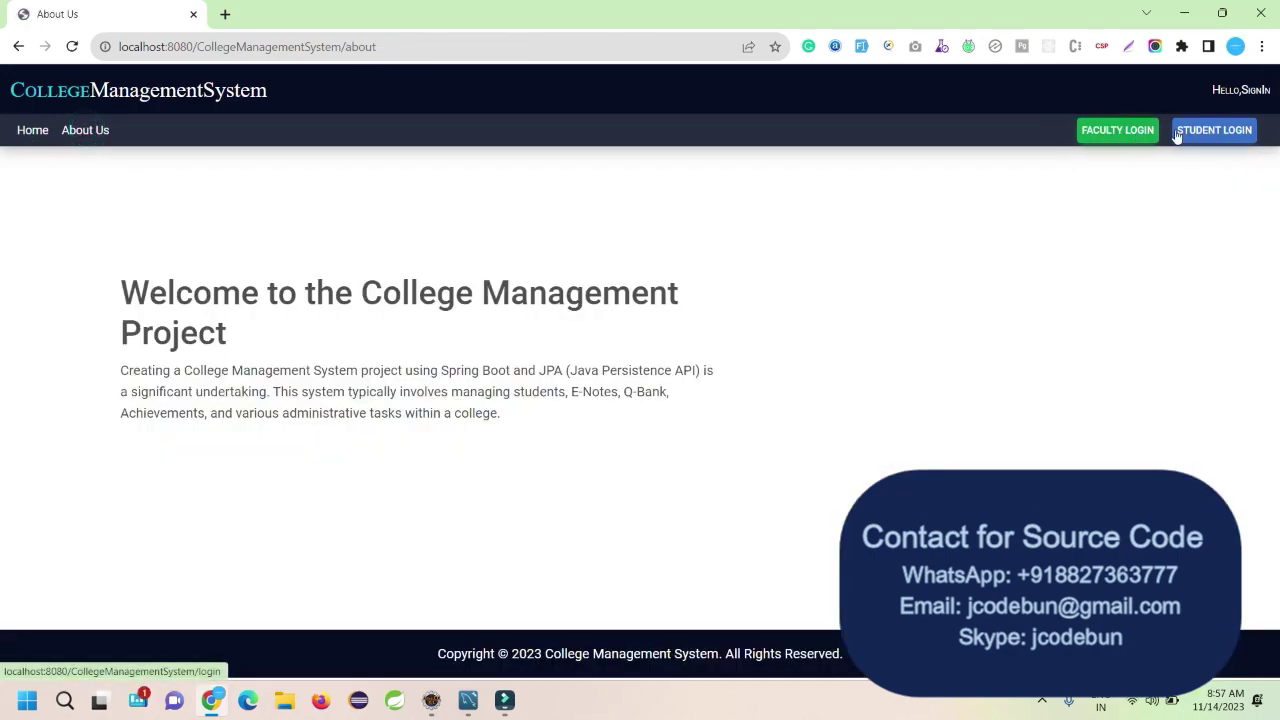
- View the faculty login page, followed by the student login page
left_click(1136, 131)
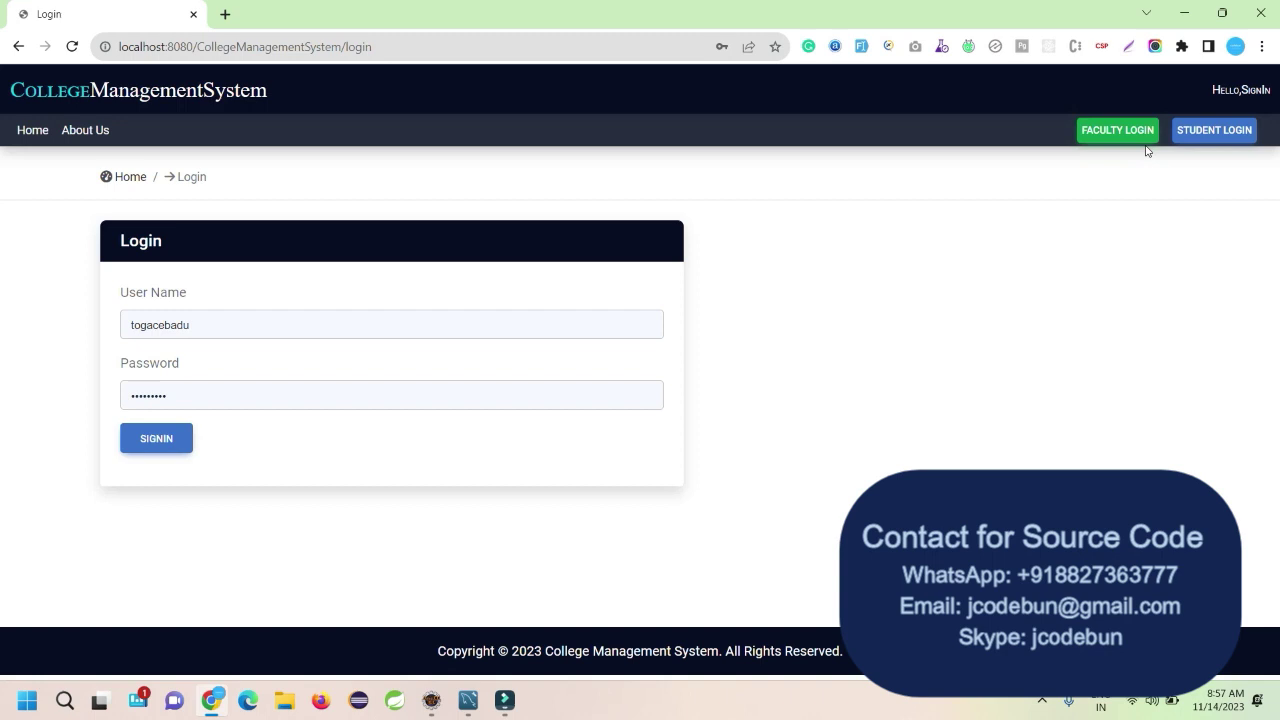
left_click(1212, 130)
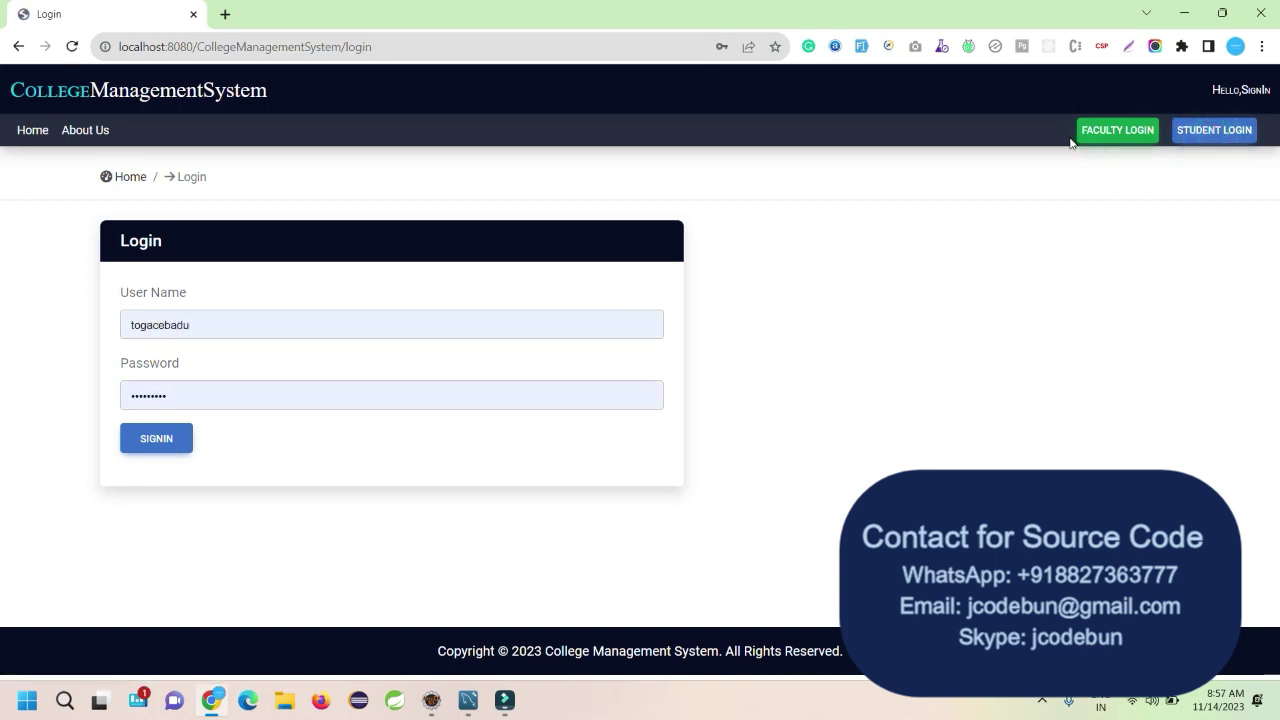
- Switch to MySQL Workbench and copy the HOD account's user name from the user table results
left_click(1197, 137)
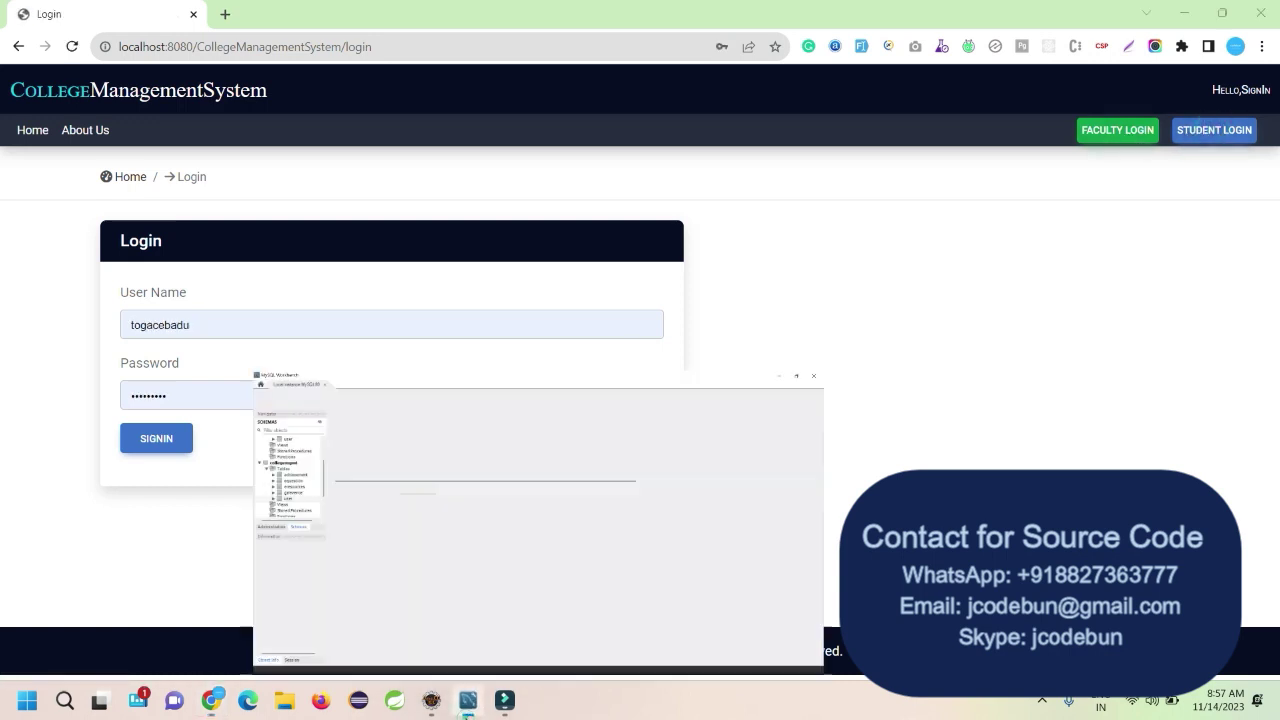
left_click(468, 700)
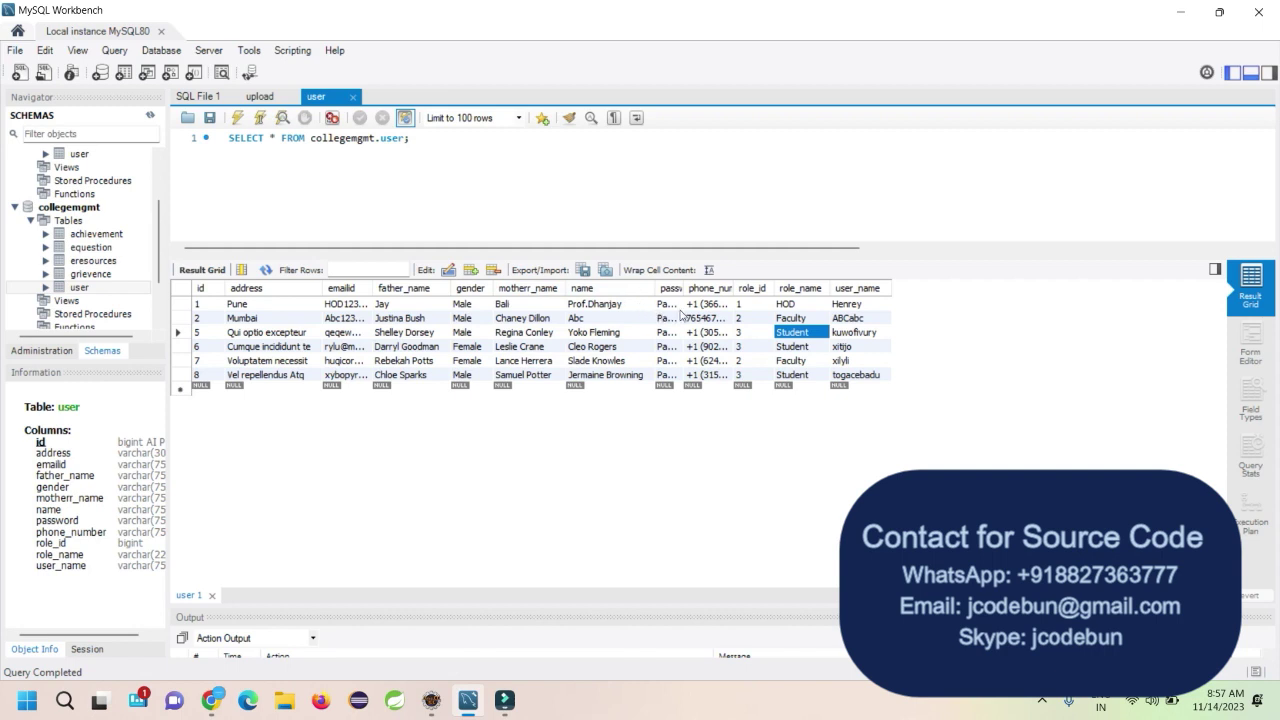
left_click(850, 304)
left_click(852, 304)
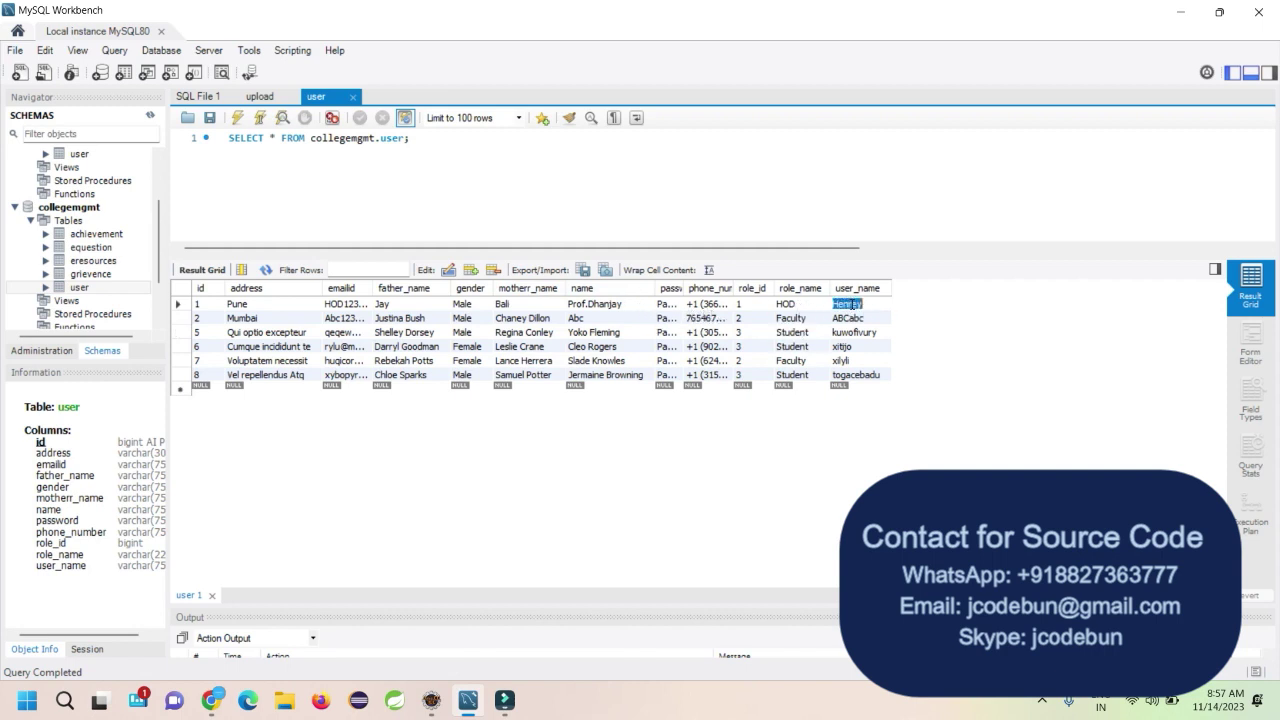
key("ctrl+c")
- Switch back to Chrome and sign in with the copied HOD user name and the prefilled password
key("alt+Tab")
double_click(258, 324)
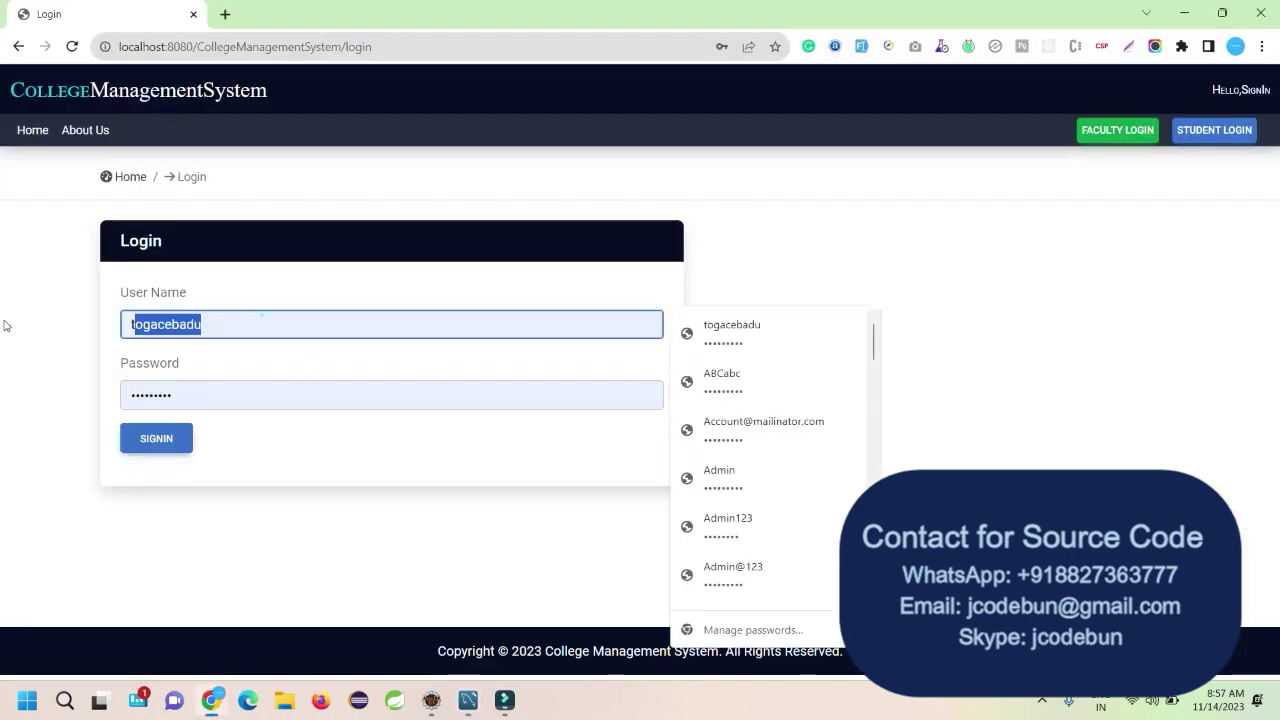
key("ctrl+v")
left_click(299, 381)
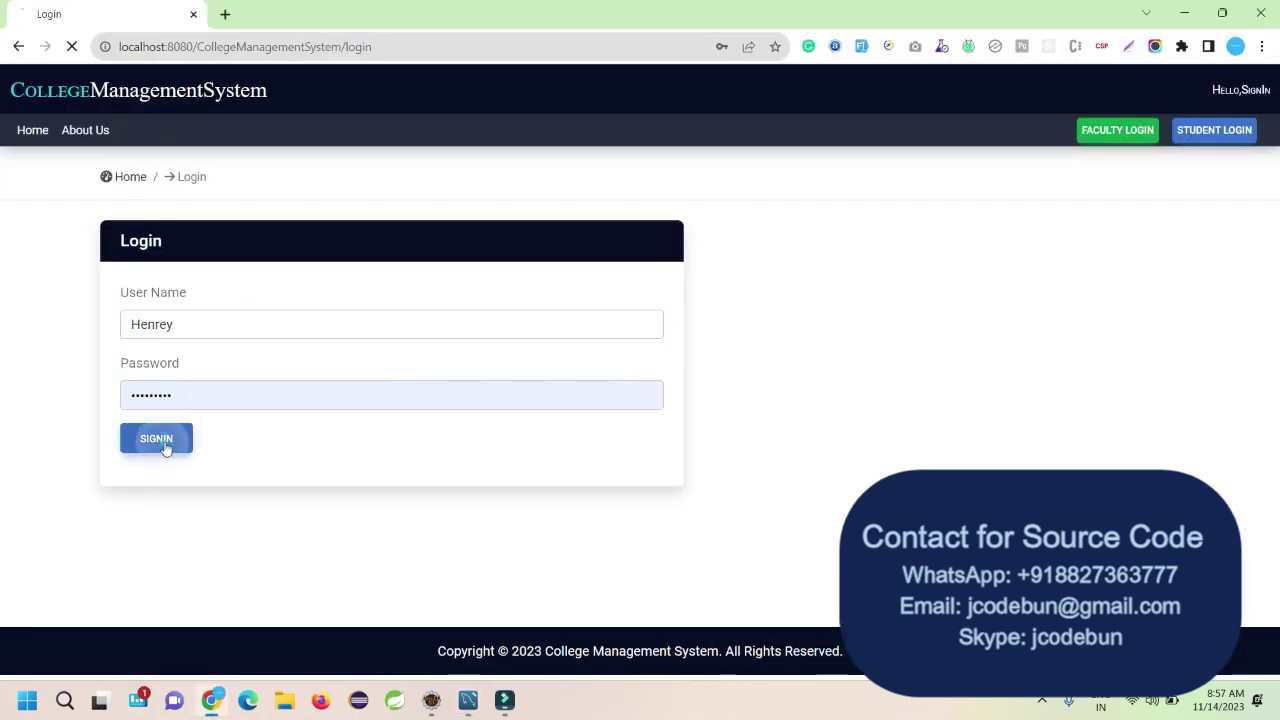
left_click(164, 443)
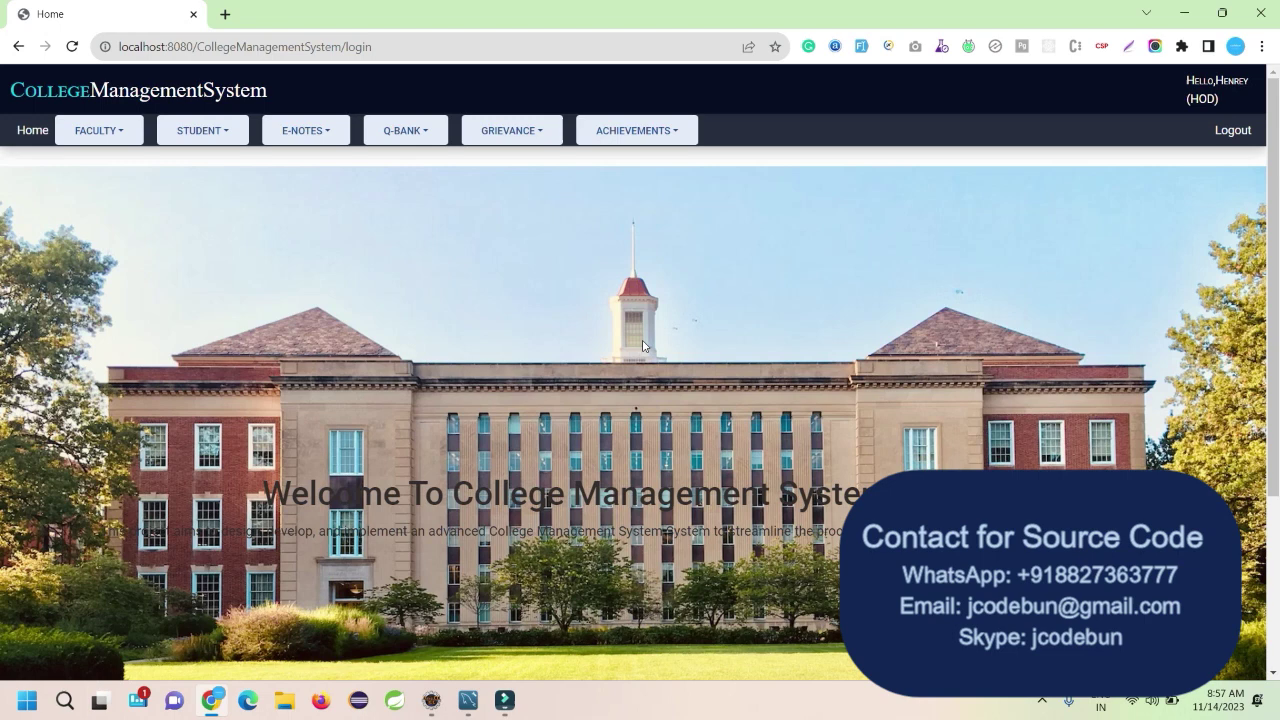
triple_click(1148, 110)
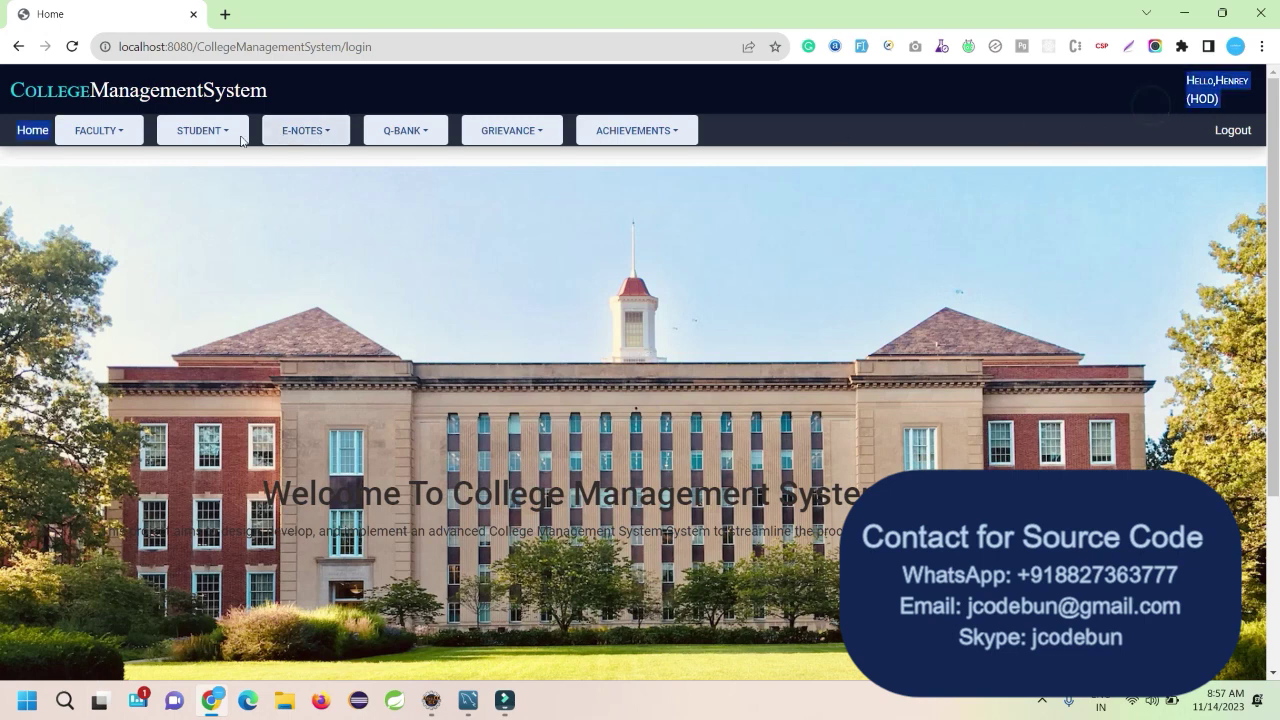
- Open the Add Faculty form, autofill it with sample data using the form-filler extension, and save the new faculty member
mouse_move(90, 138)
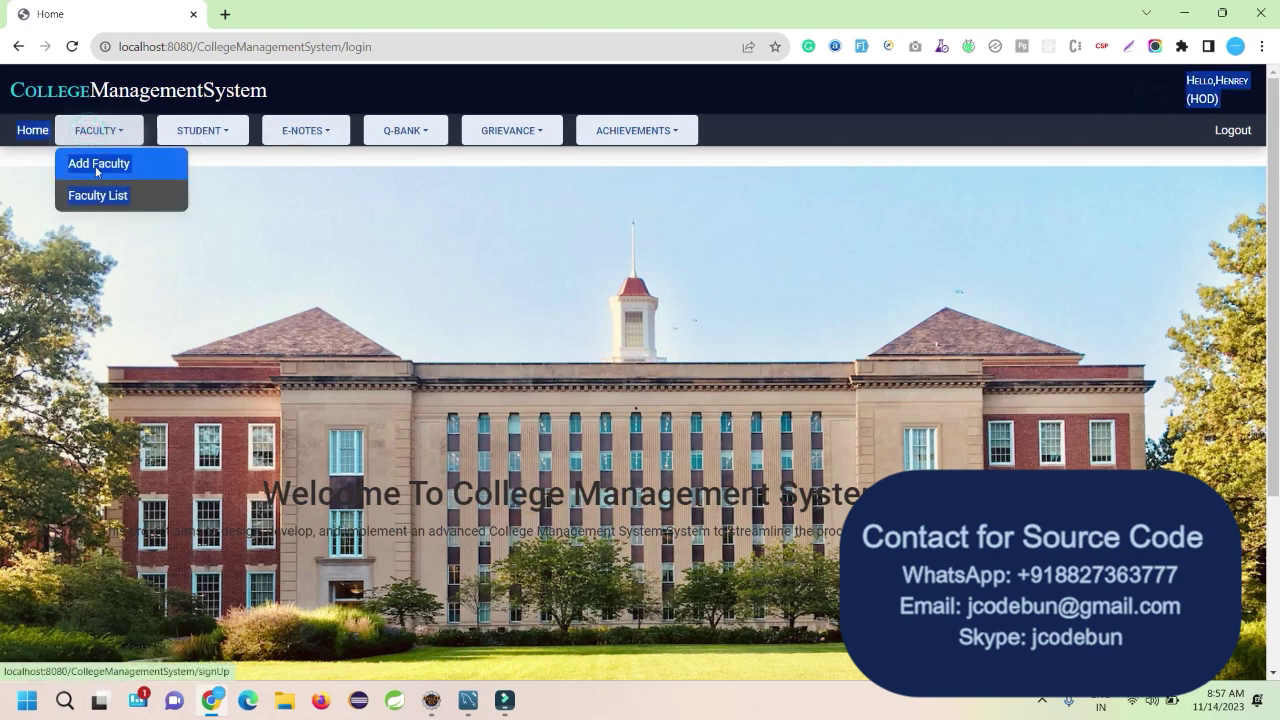
left_click(95, 165)
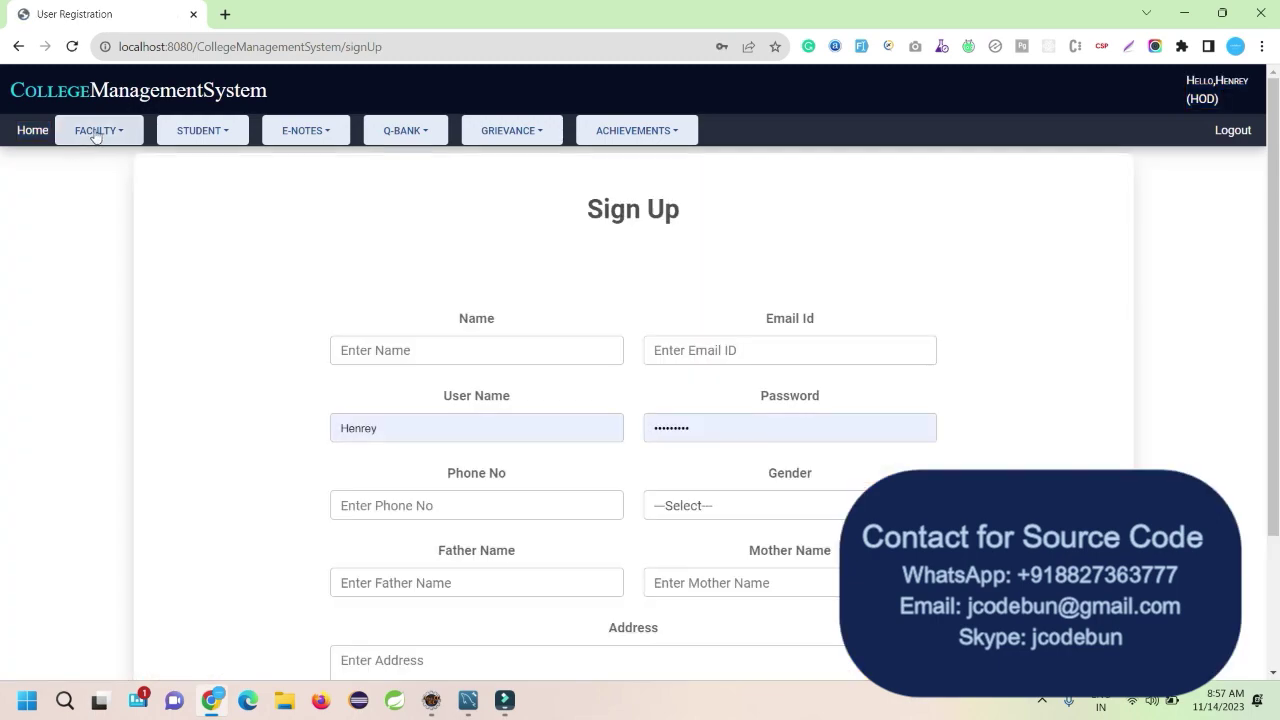
scroll(395, 385, "down", 3)
scroll(393, 383, "up", 2)
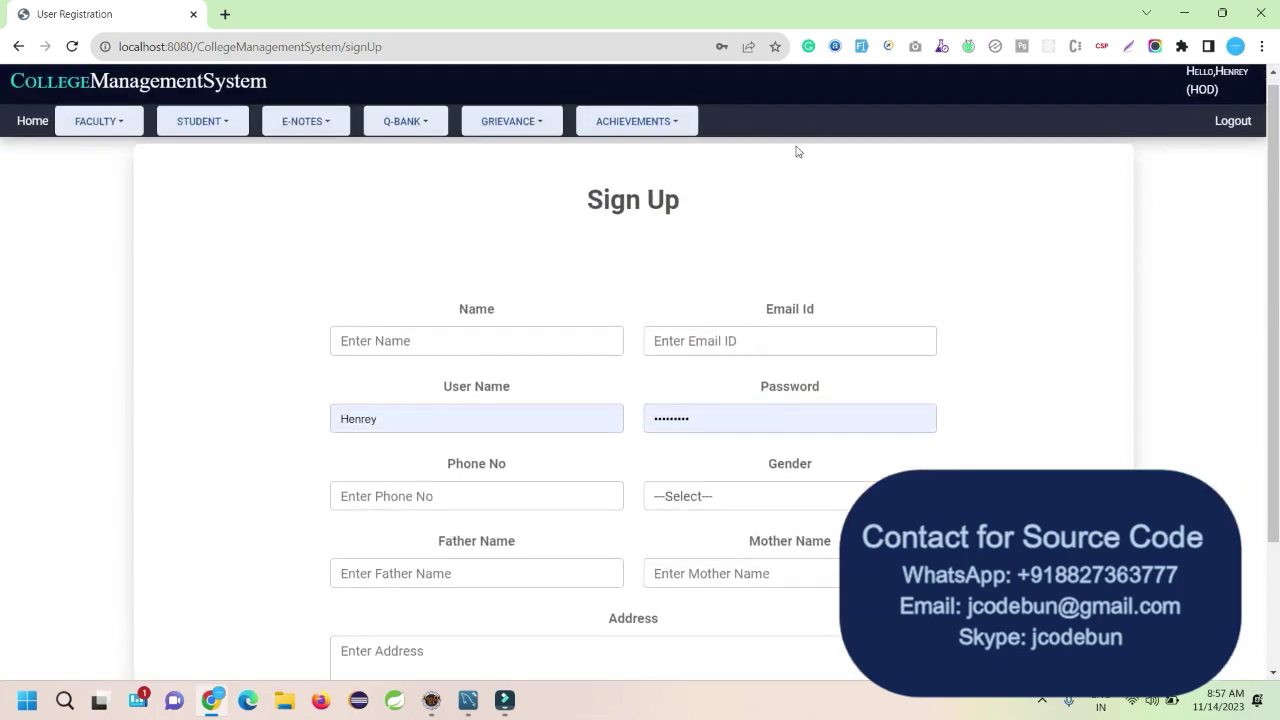
left_click(859, 48)
scroll(471, 318, "down", 1)
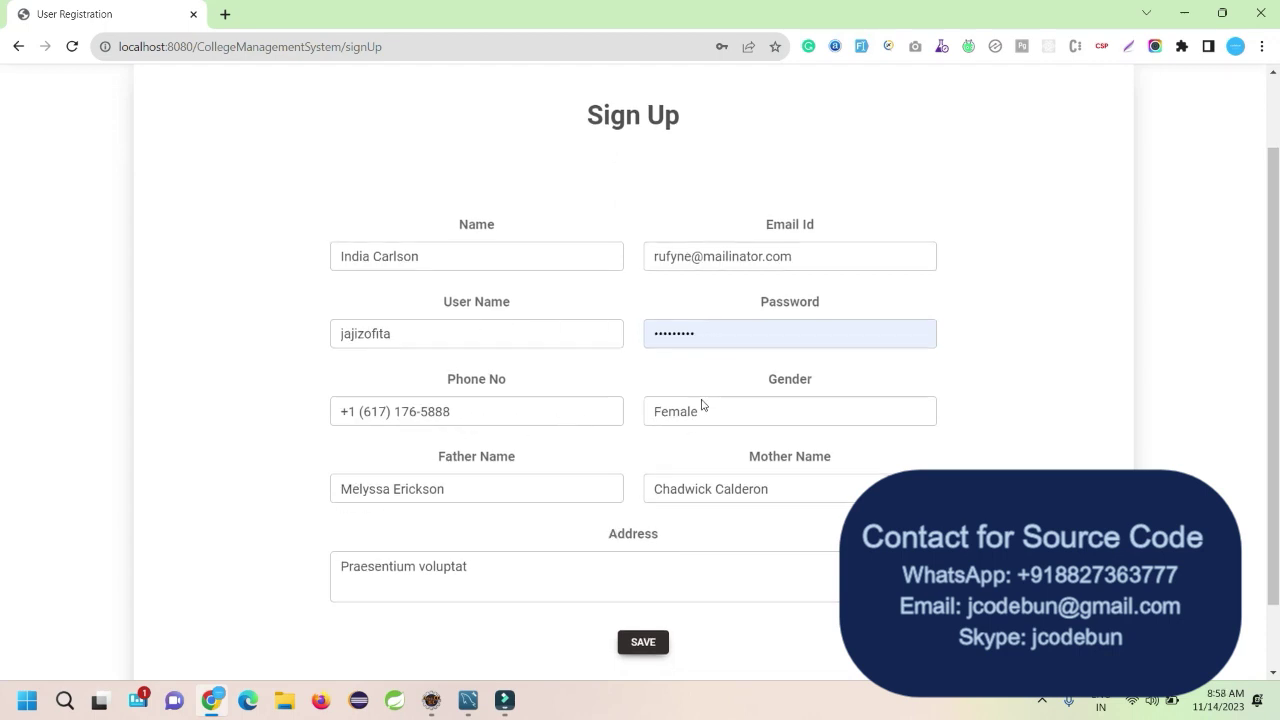
scroll(696, 391, "down", 1)
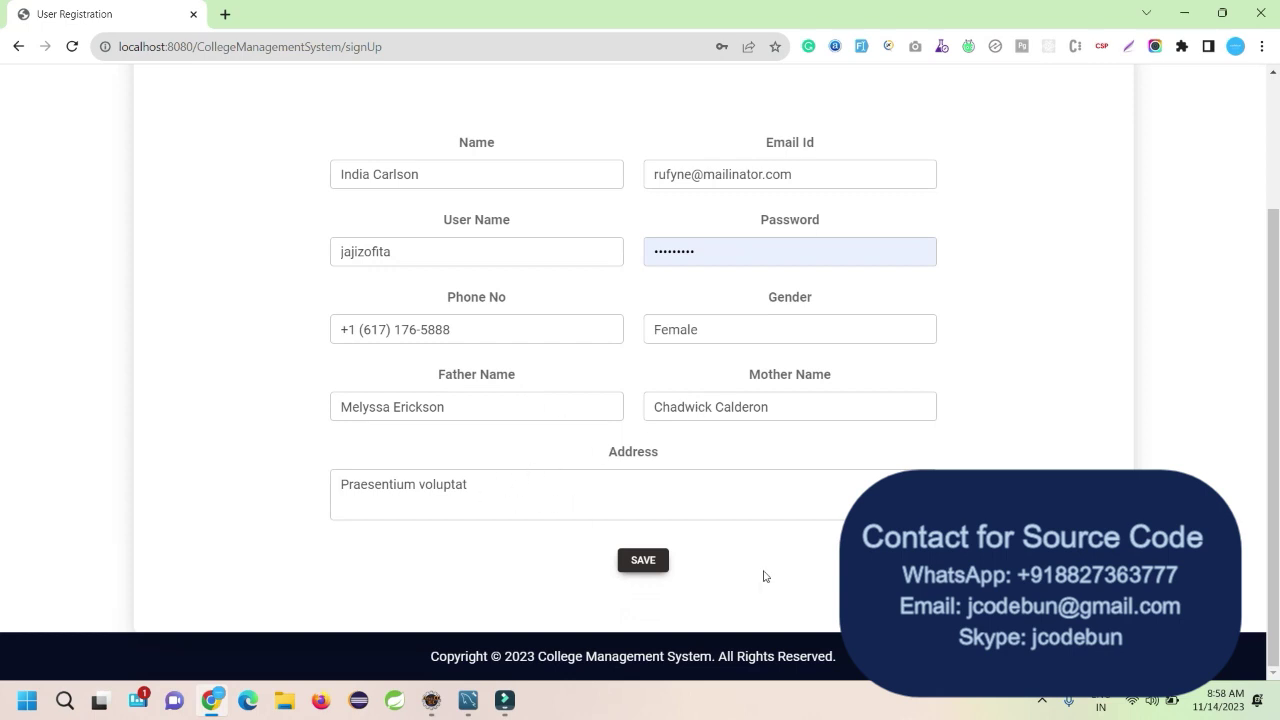
left_click(636, 568)
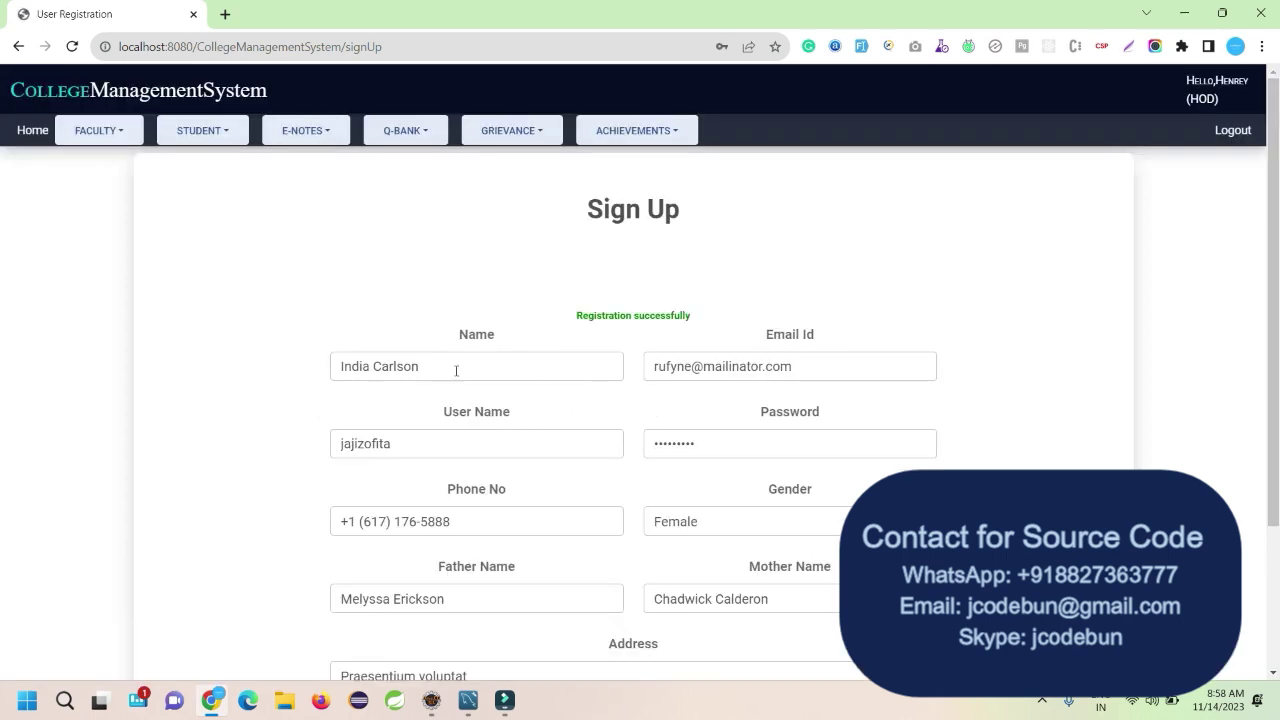
left_click_drag(584, 314, 706, 317)
- Open the Faculty List, check the newly added faculty record, and delete the second faculty record
left_click(113, 133)
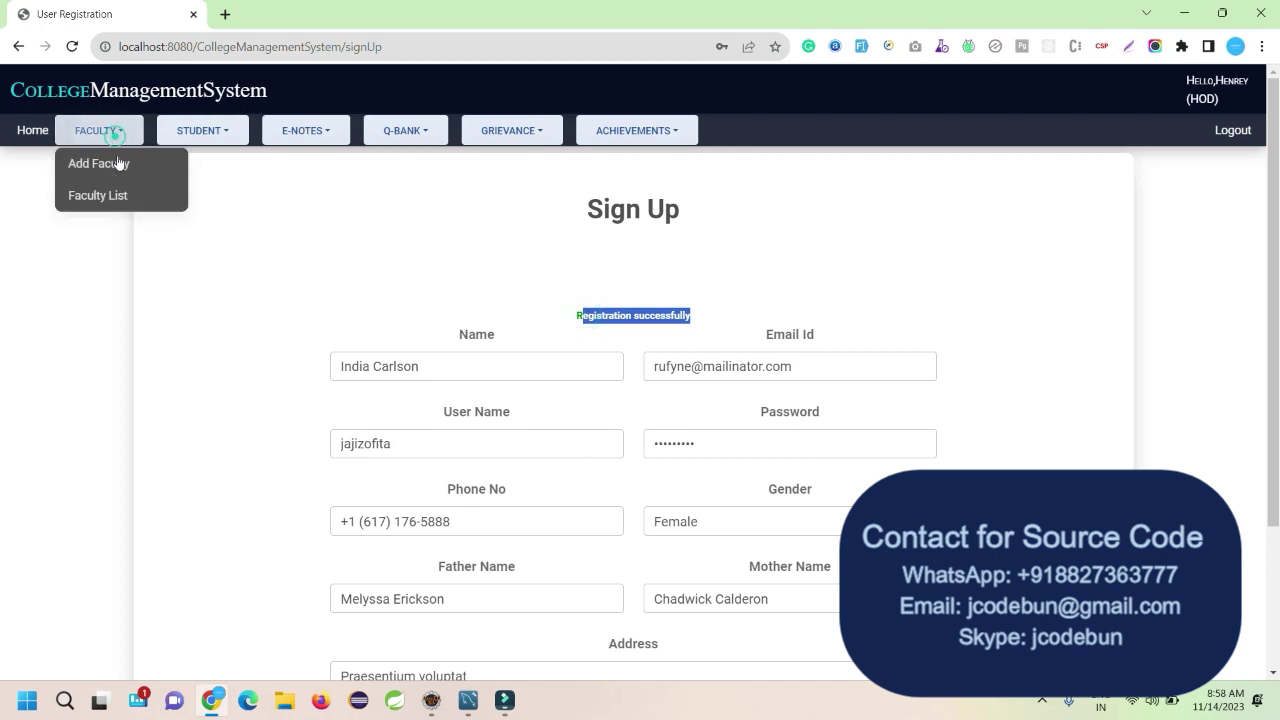
left_click(121, 197)
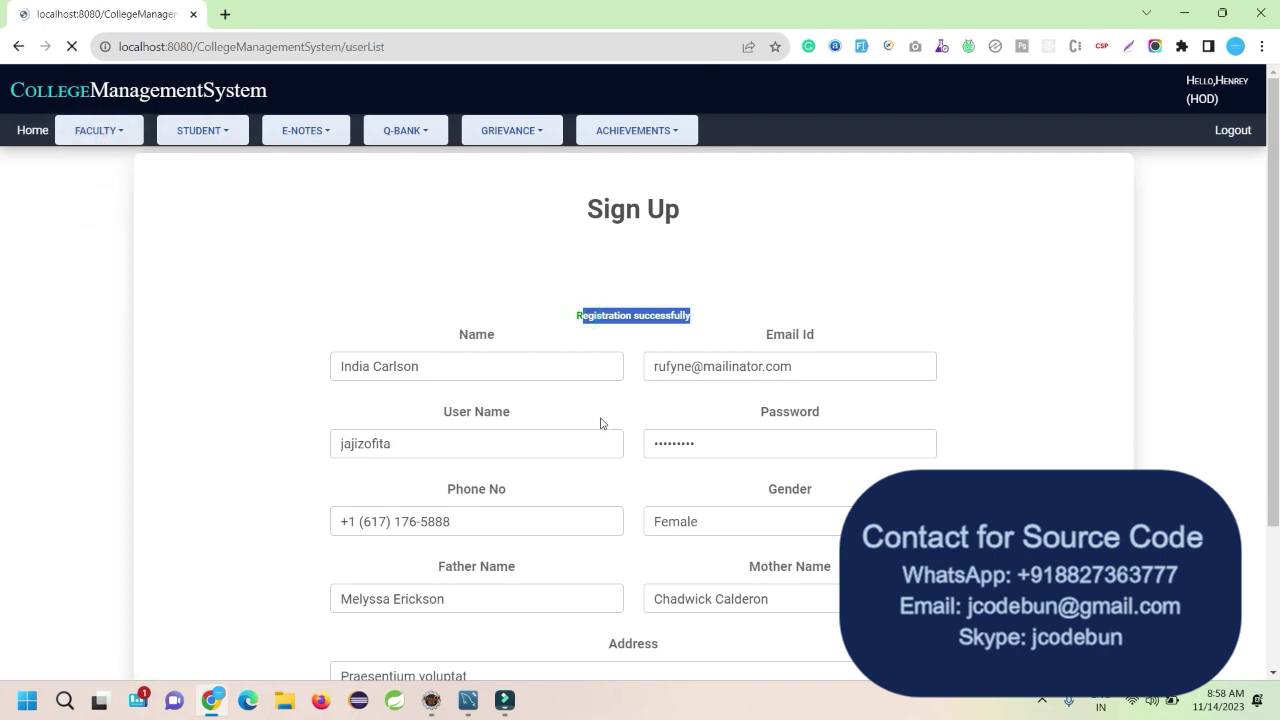
left_click_drag(108, 446, 1043, 465)
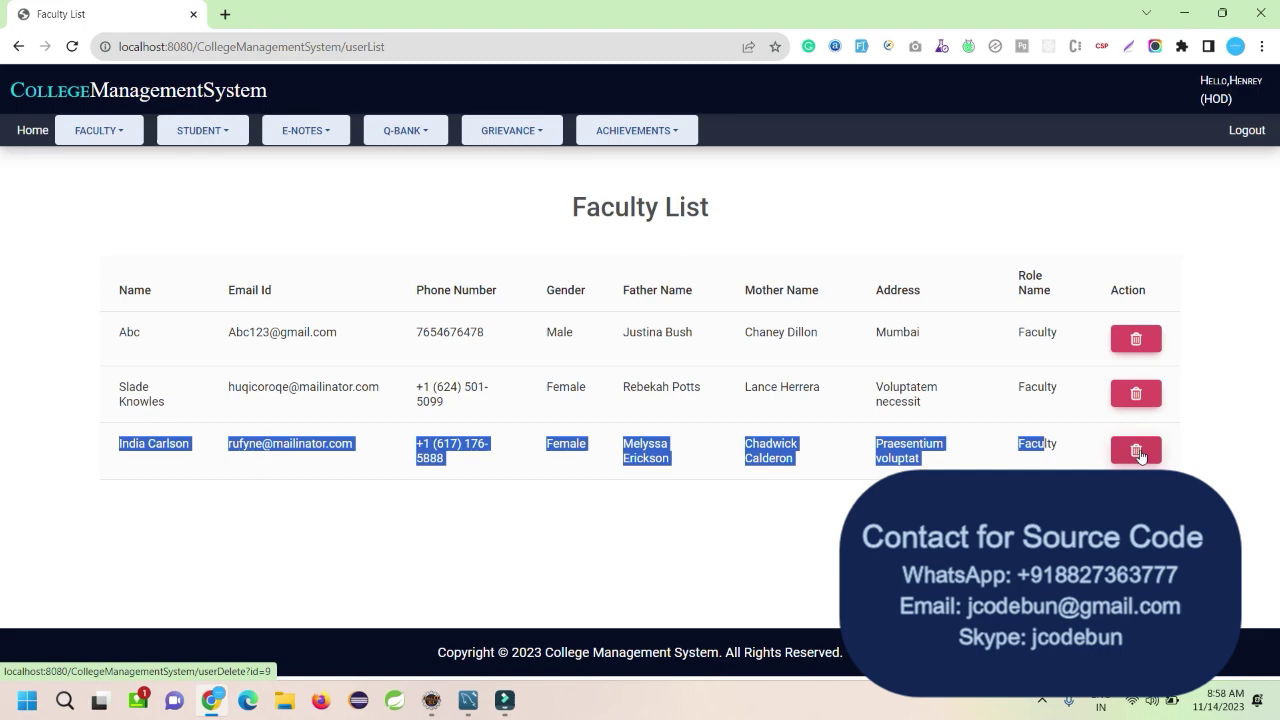
left_click(1135, 393)
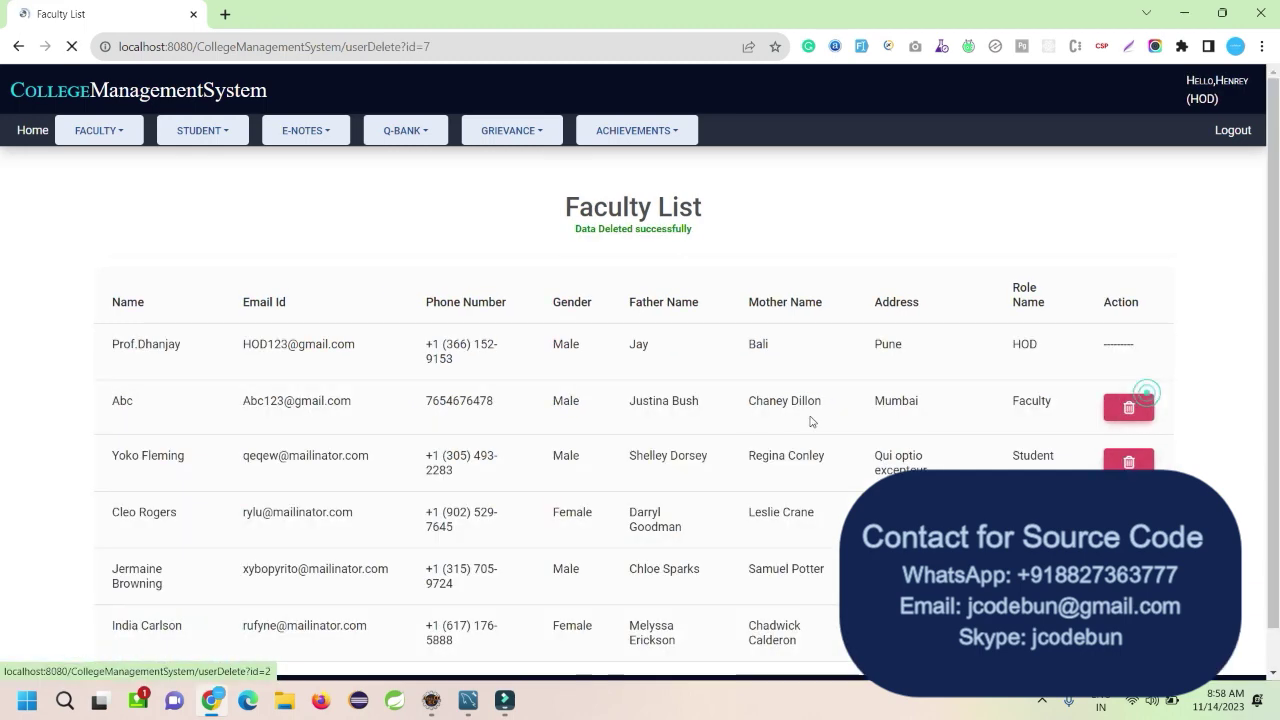
scroll(729, 421, "down", 1)
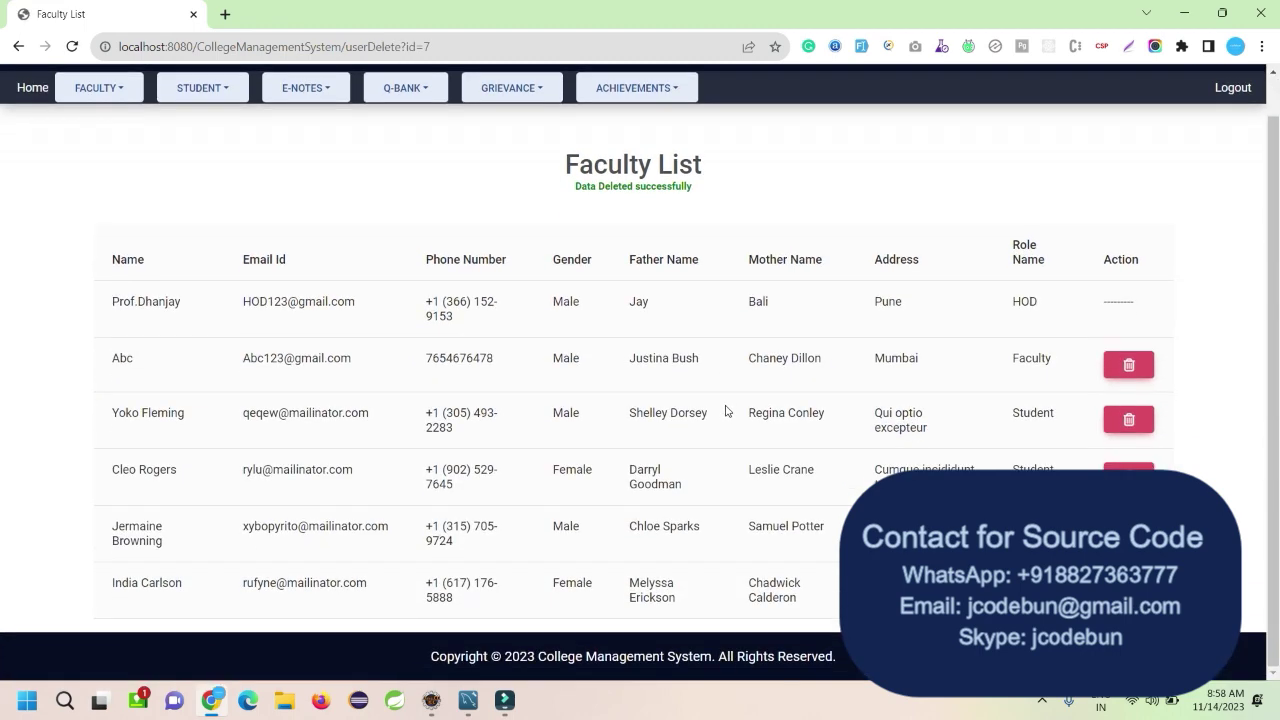
scroll(727, 411, "up", 1)
- View the Student List and the Add Student form, and return to the Student List
left_click(170, 135)
left_click(194, 192)
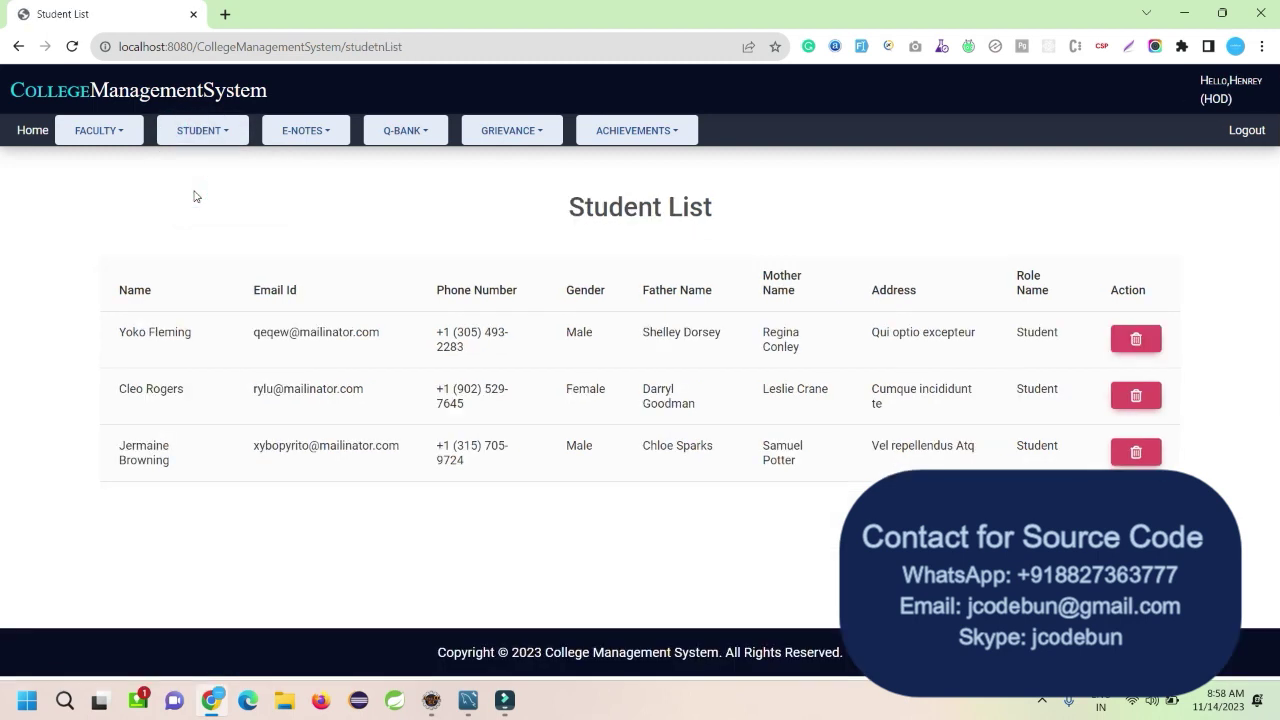
left_click(209, 135)
left_click(209, 159)
left_click(207, 133)
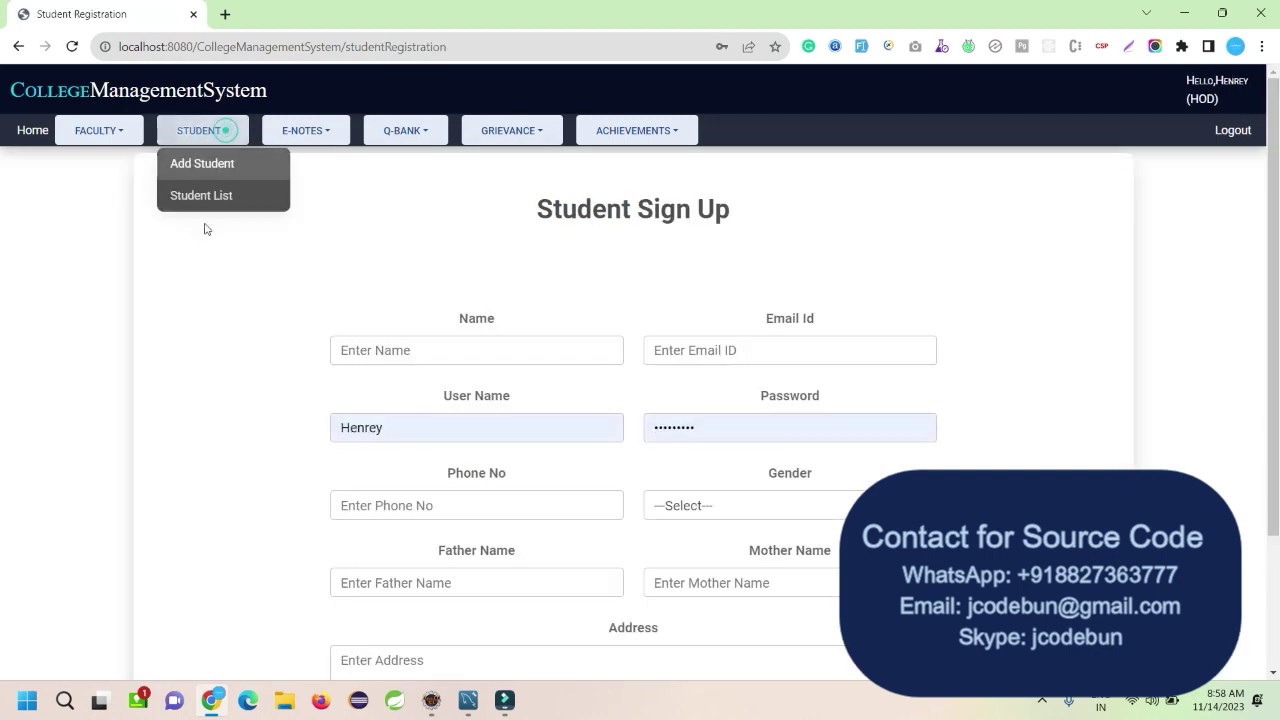
left_click(204, 199)
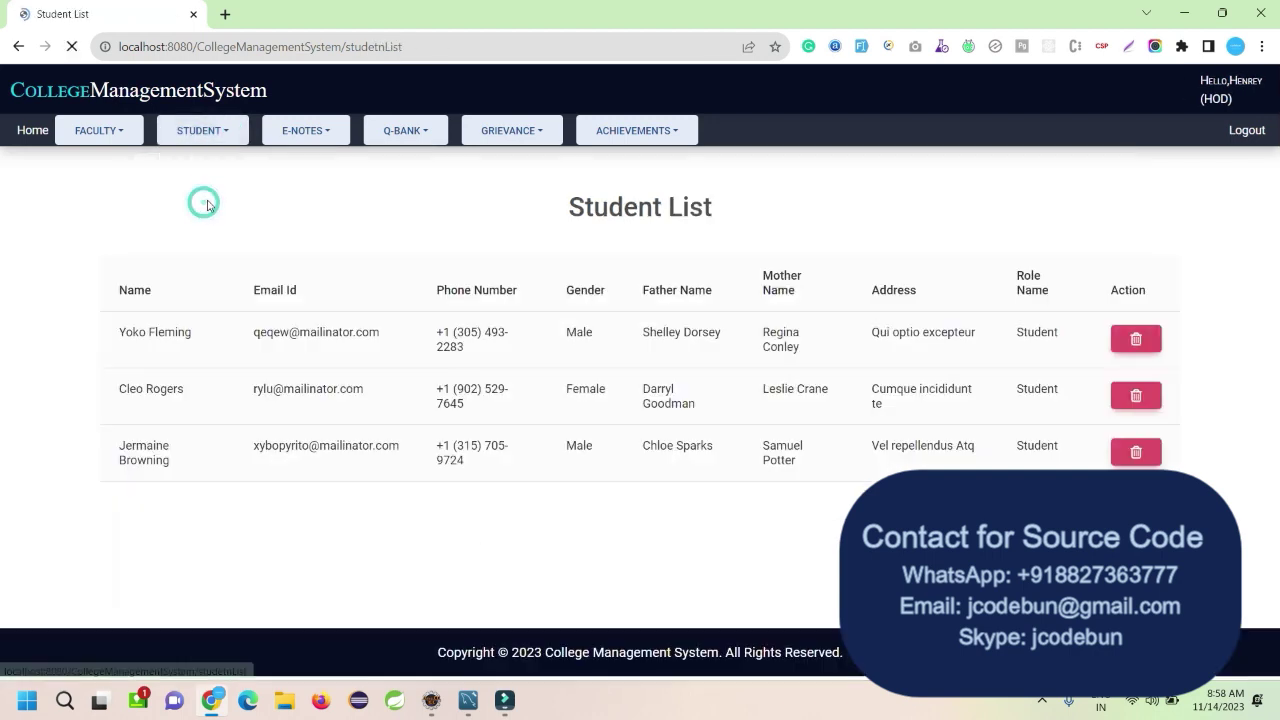
- Open the Add E-Resources form and enter subject name "dfgdfg" and subject code "fgdfg"
left_click(295, 132)
left_click(301, 172)
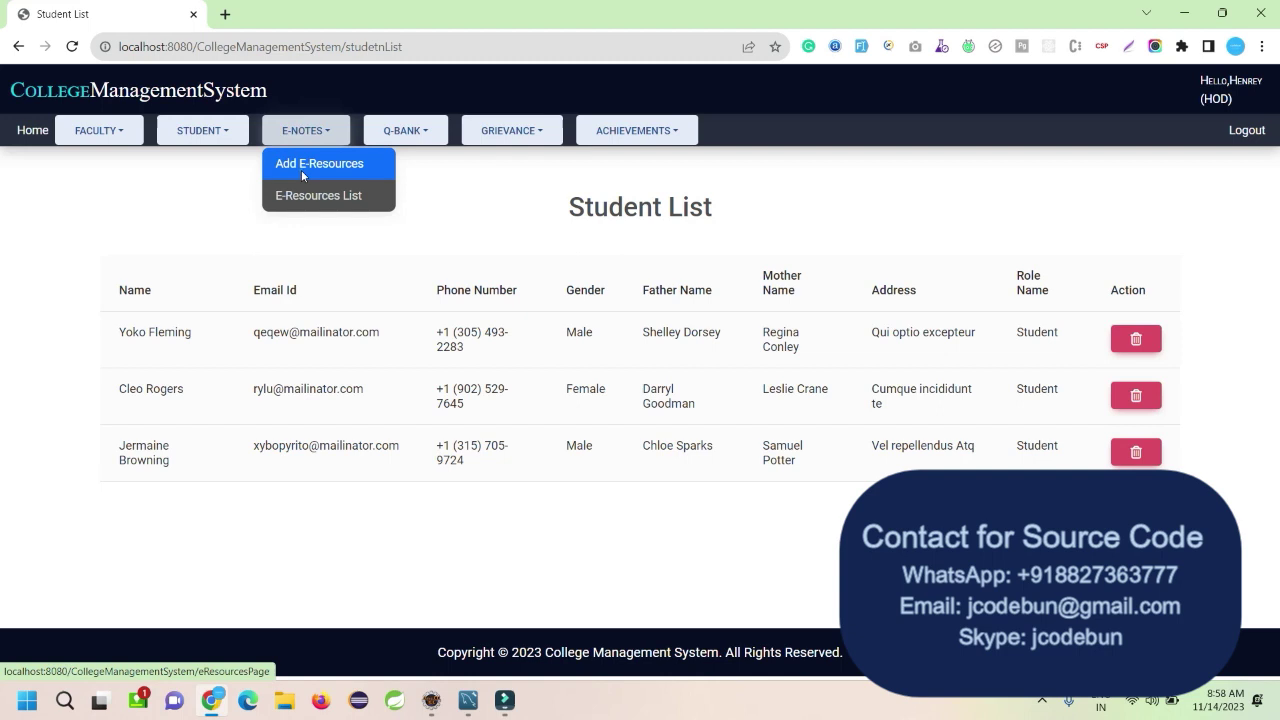
left_click(367, 312)
type("dfgdfg")
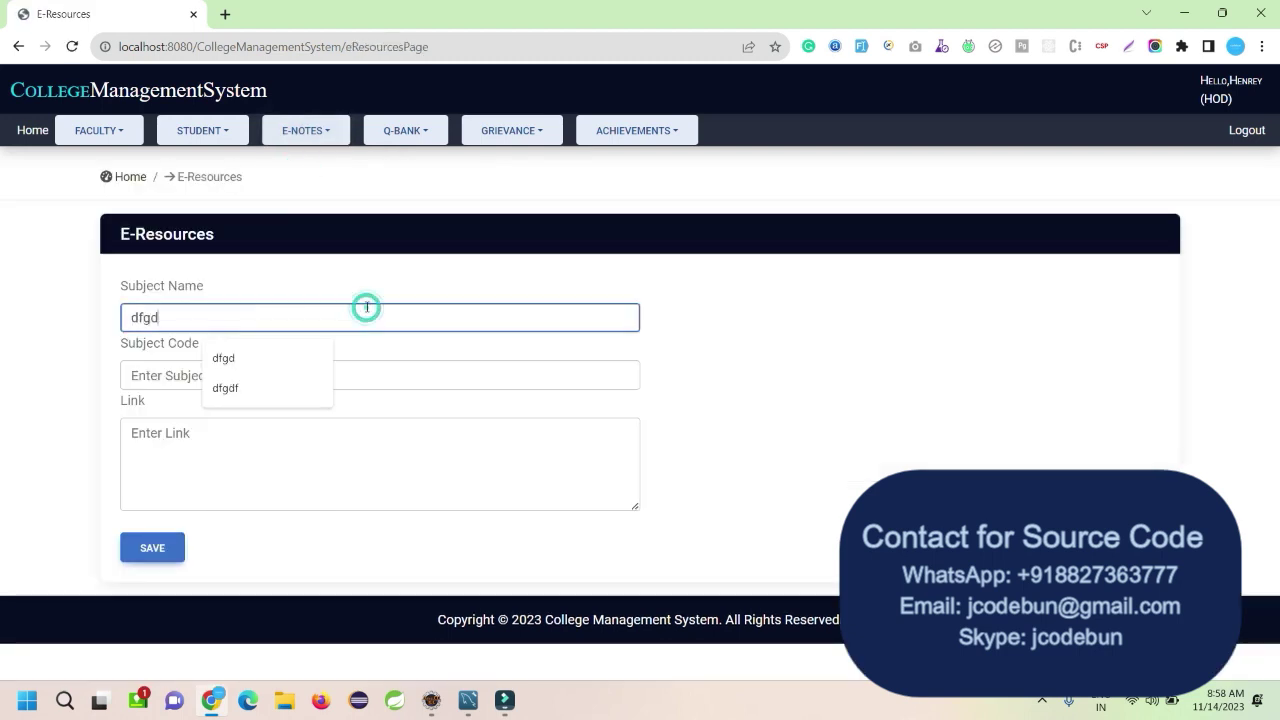
left_click(251, 370)
type("fgdfg")
- Fill the e-resource's link with the placeholder text "fdvvb df"
left_click(197, 447)
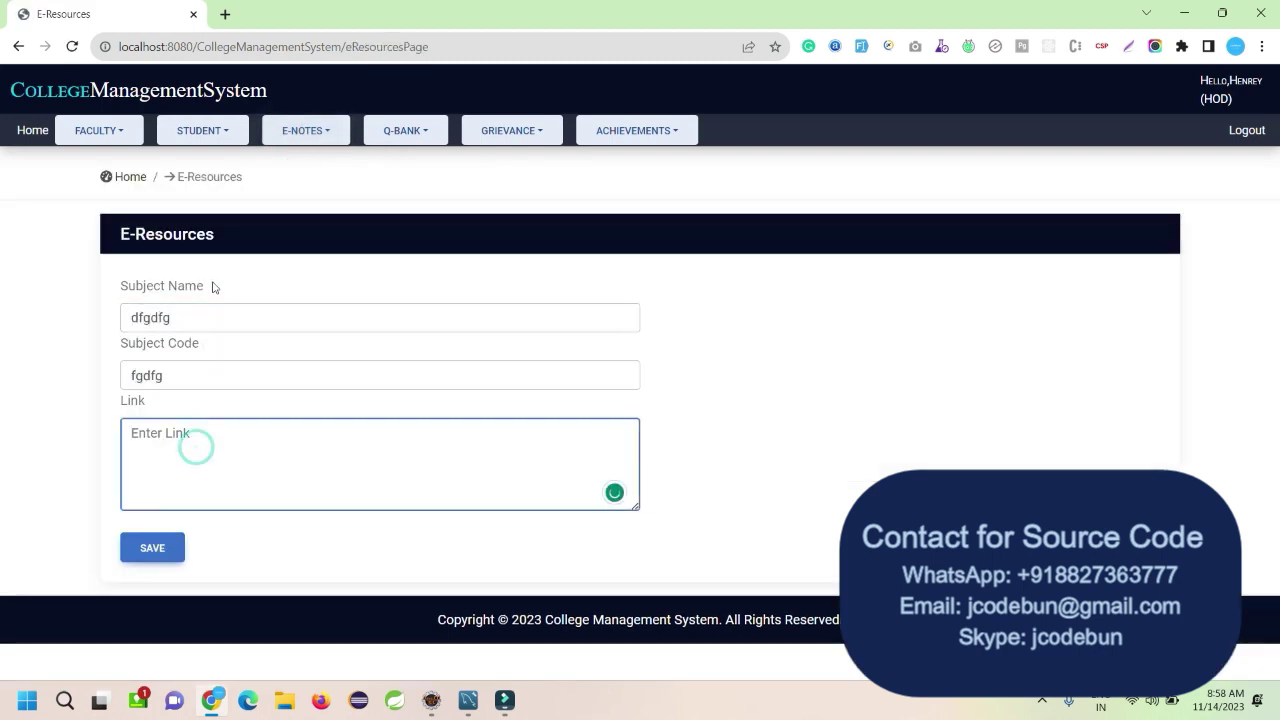
left_click(433, 47)
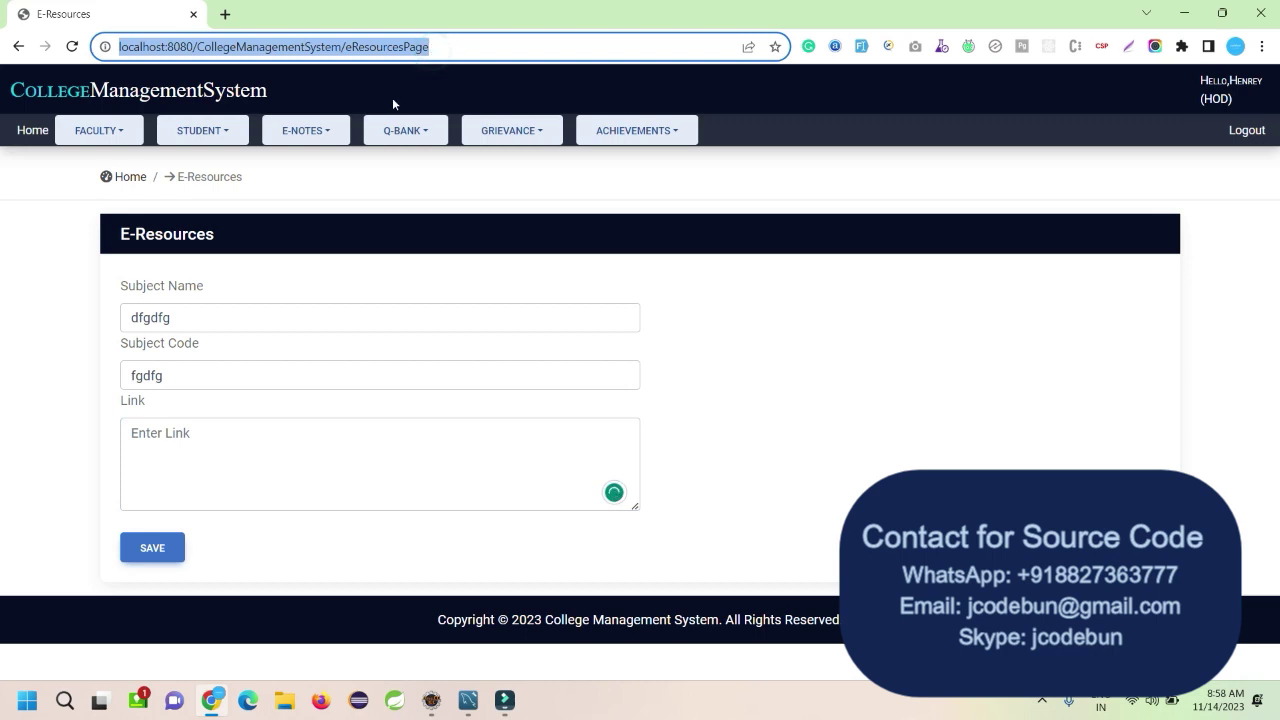
left_click(171, 471)
type("fdv")
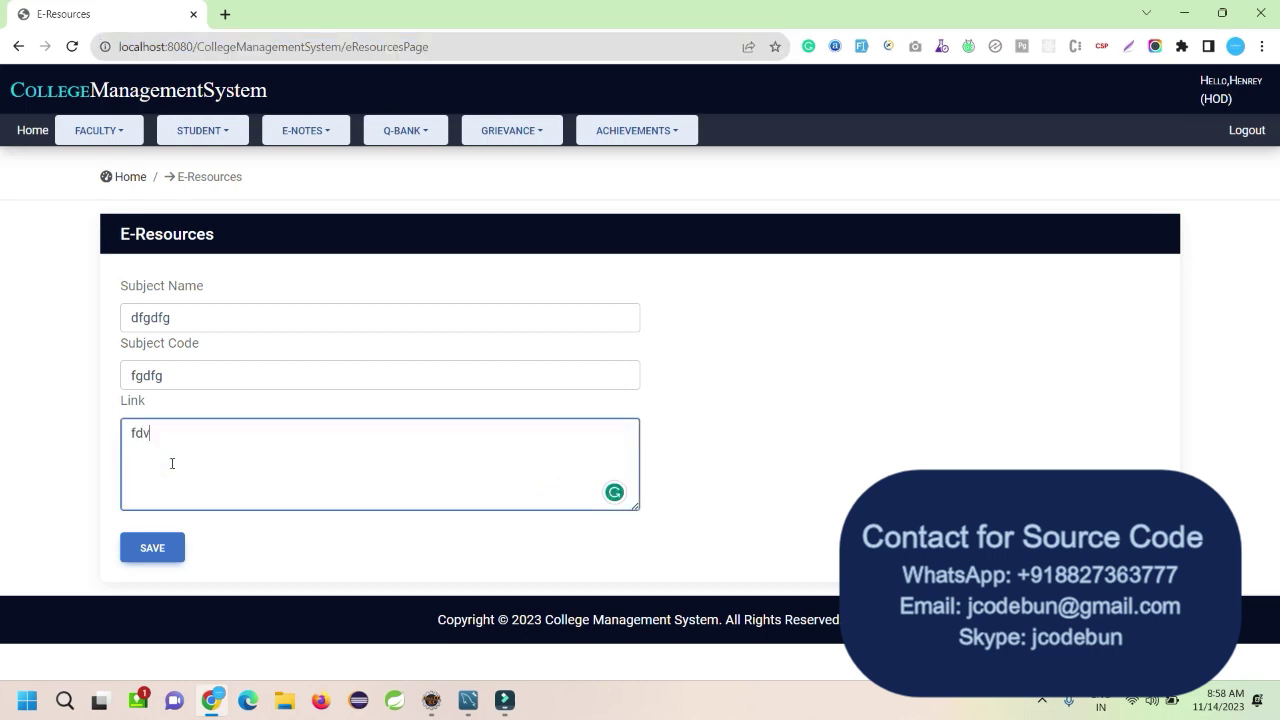
type("vb df")
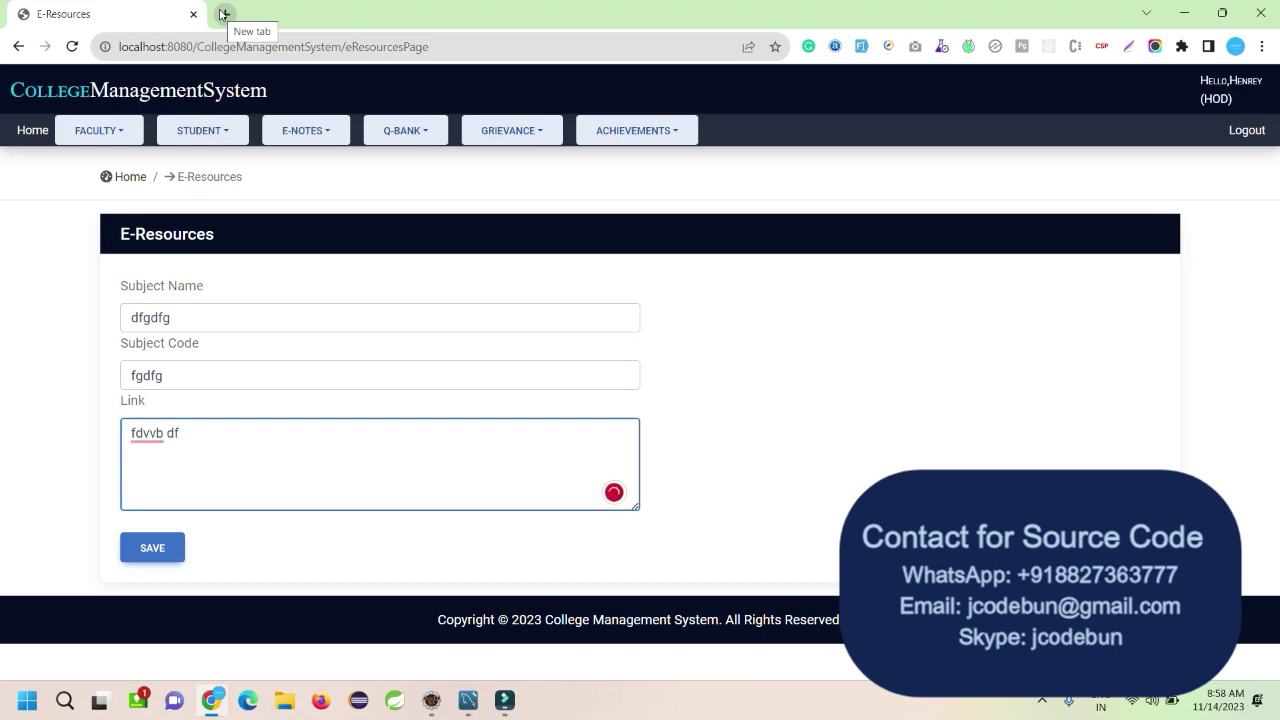
- Search Google in a new tab for "java web project configuration", open the Codebun article, and copy its URL
left_click(223, 13)
type("java wbe")
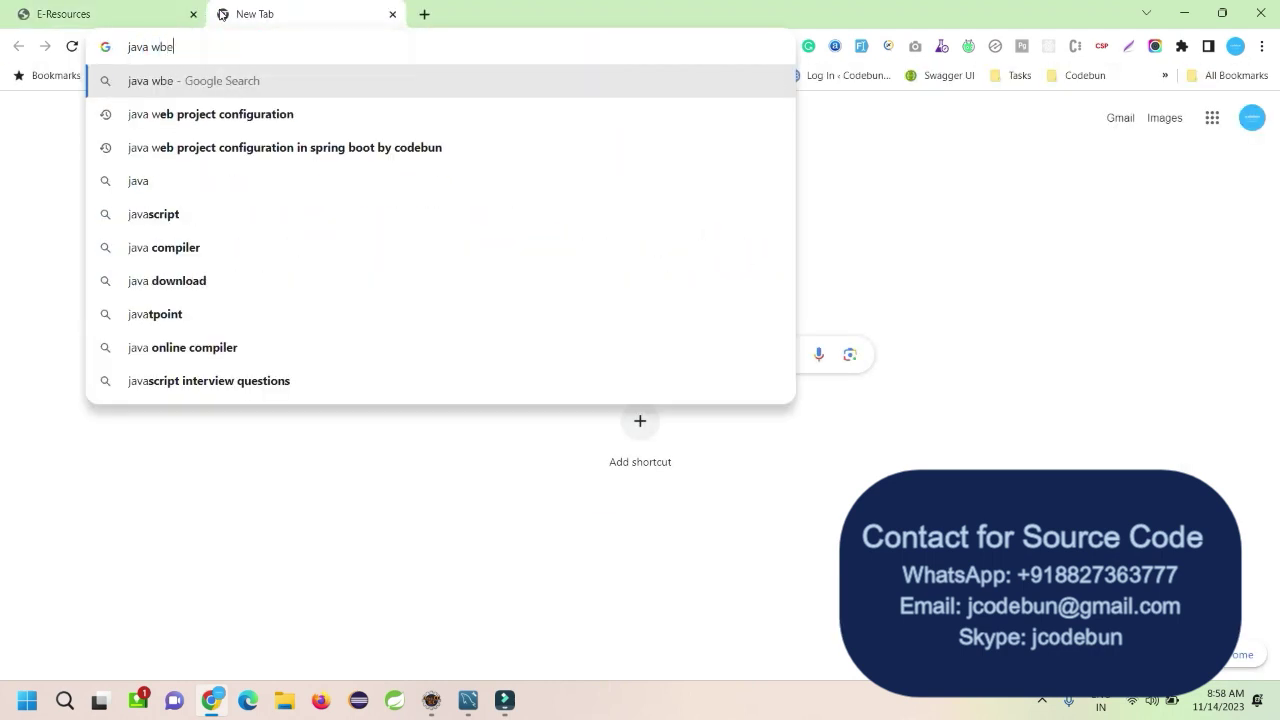
type(" project con")
key("Down")
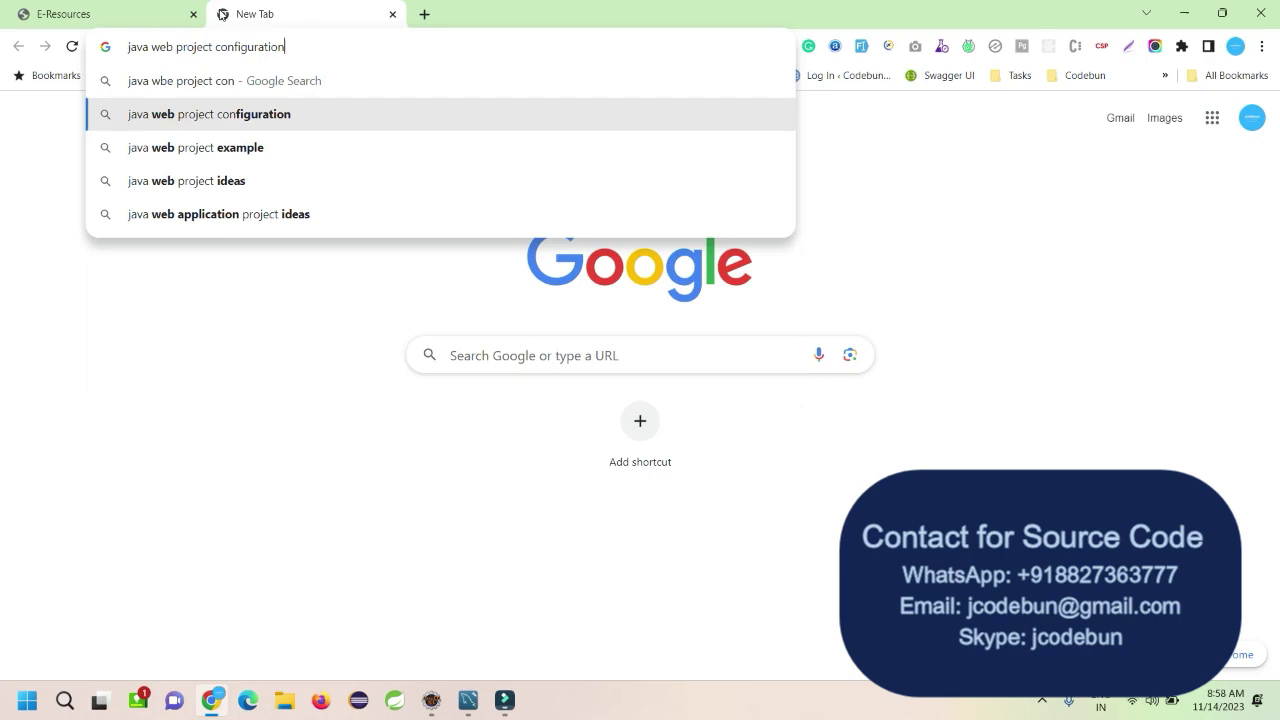
key("Return")
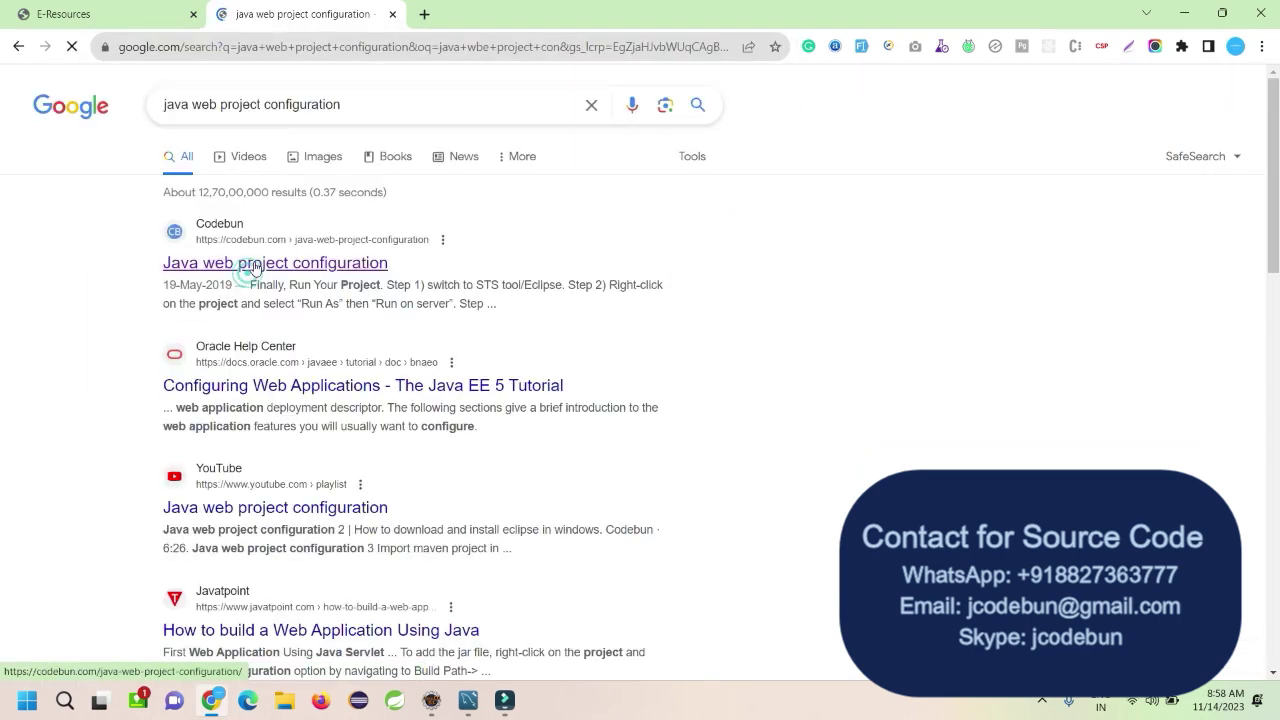
left_click(254, 266)
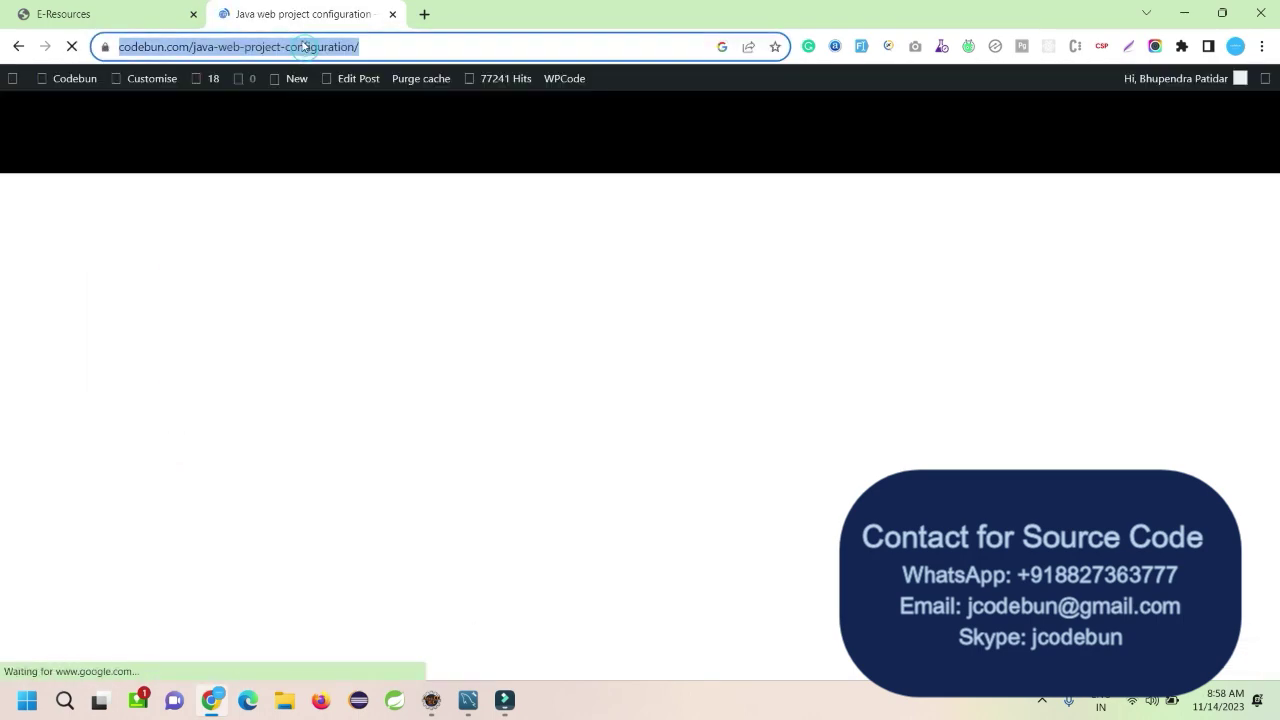
left_click(63, 14)
triple_click(211, 444)
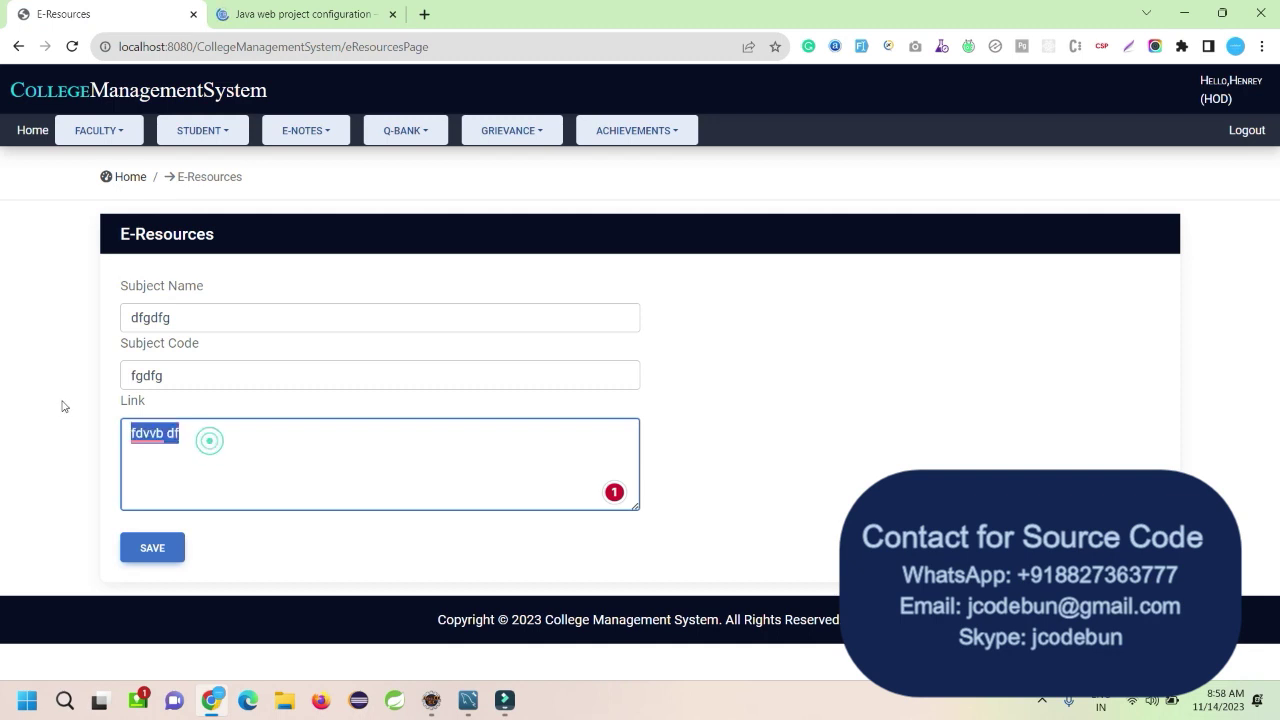
type("https://codebun.com/java-web-project-configuration/")
left_click(150, 541)
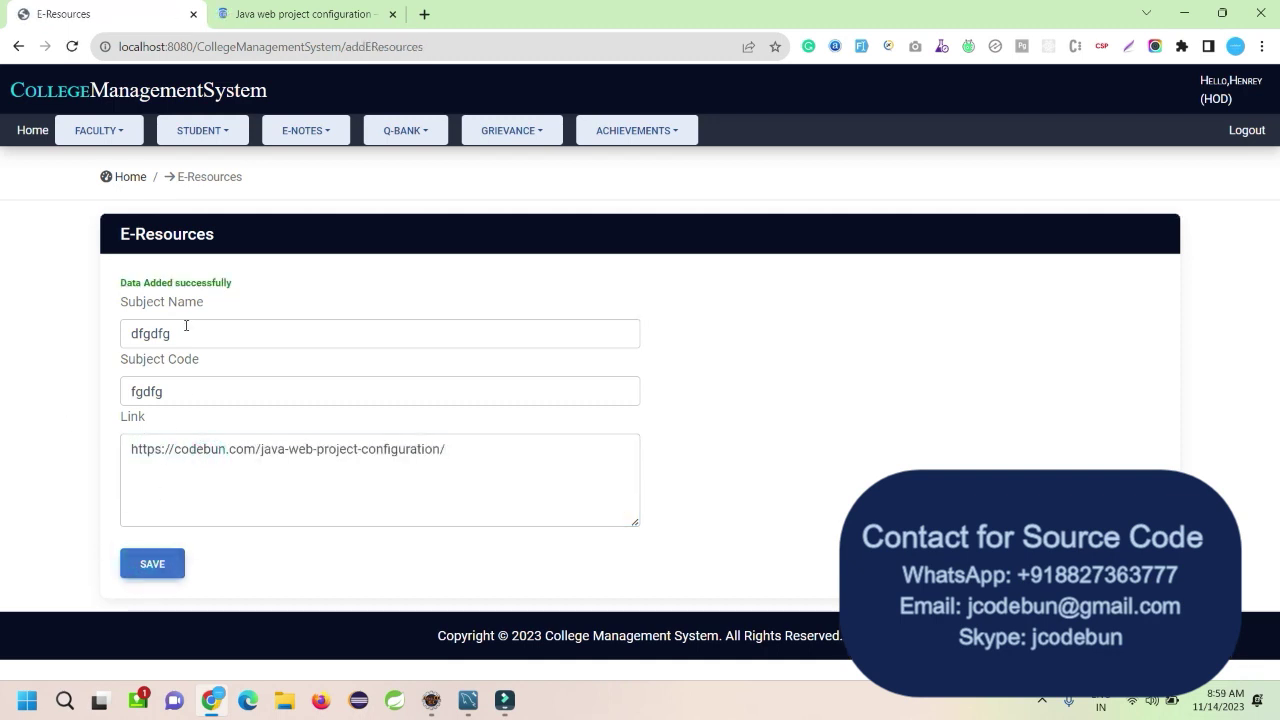
- Open the E-Resources List to view the saved resources
mouse_move(300, 140)
left_click(310, 163)
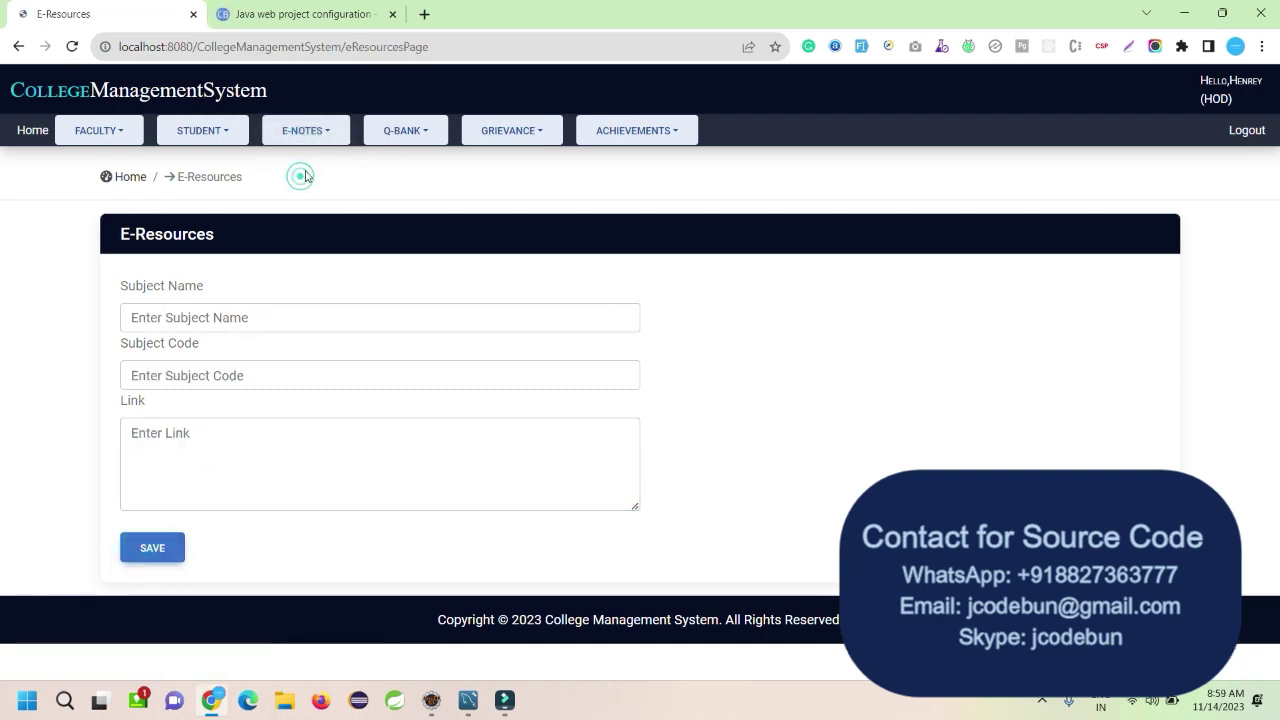
left_click(306, 194)
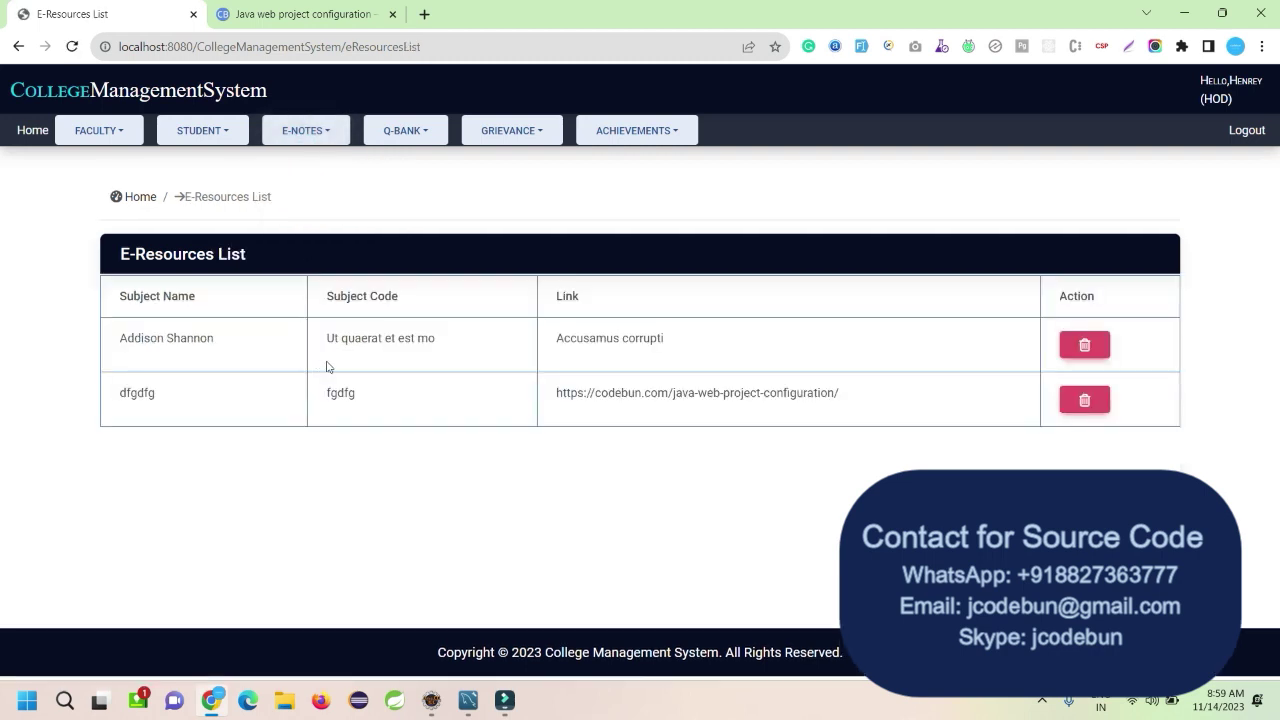
- Highlight the saved Codebun link in the resources list and open the form for adding an e-question
left_click_drag(886, 403, 480, 397)
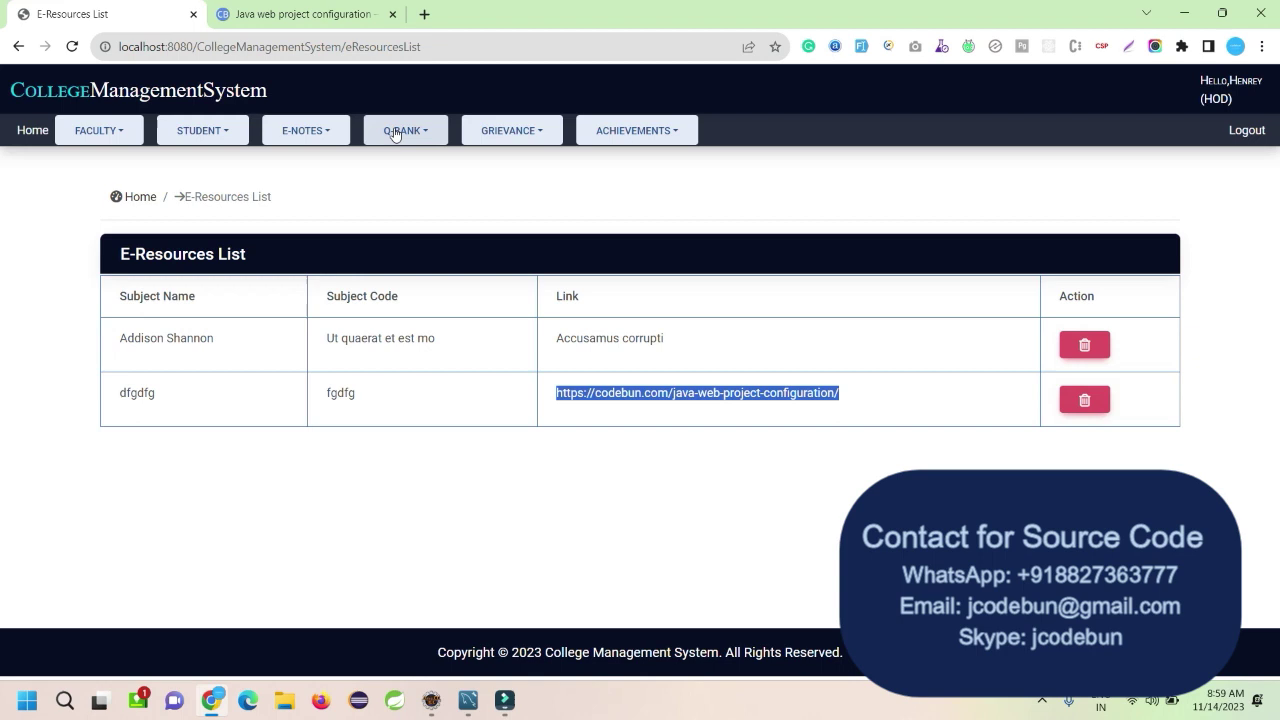
mouse_move(405, 135)
left_click(409, 165)
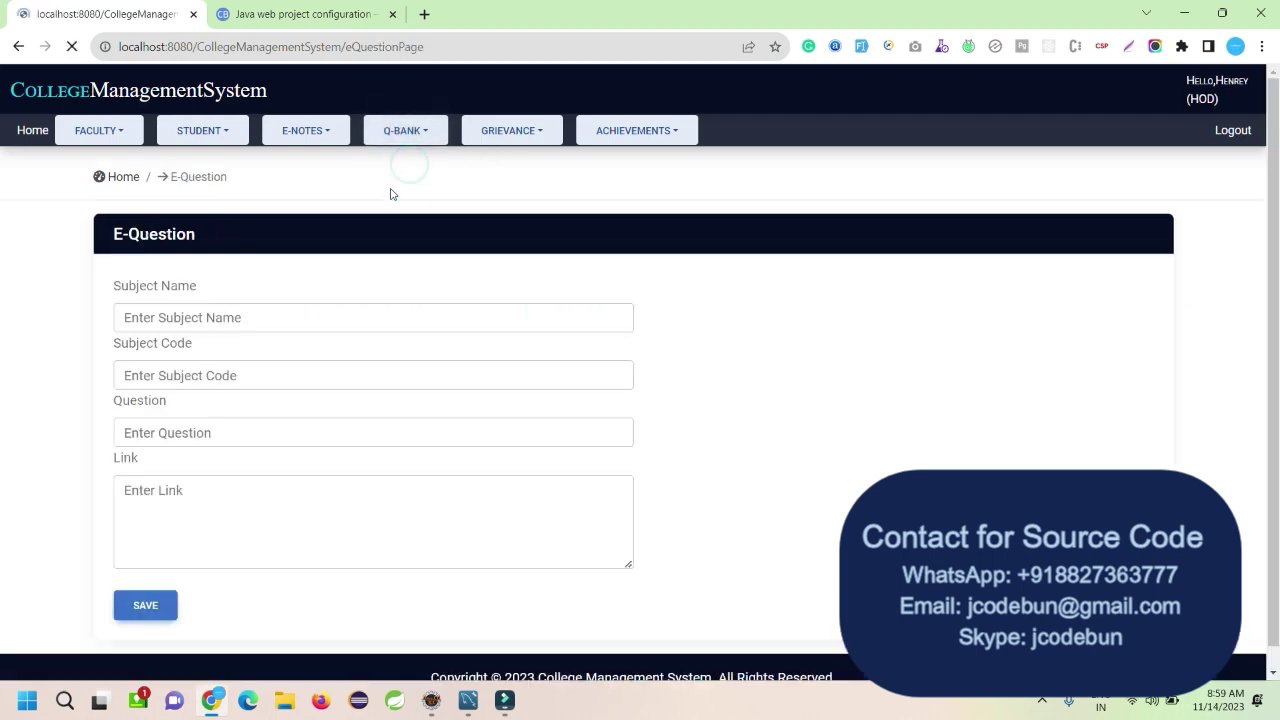
- Set the e-question's subject name to "fhgdfg" and its subject code to 345
left_click(251, 318)
type("fhgdfg")
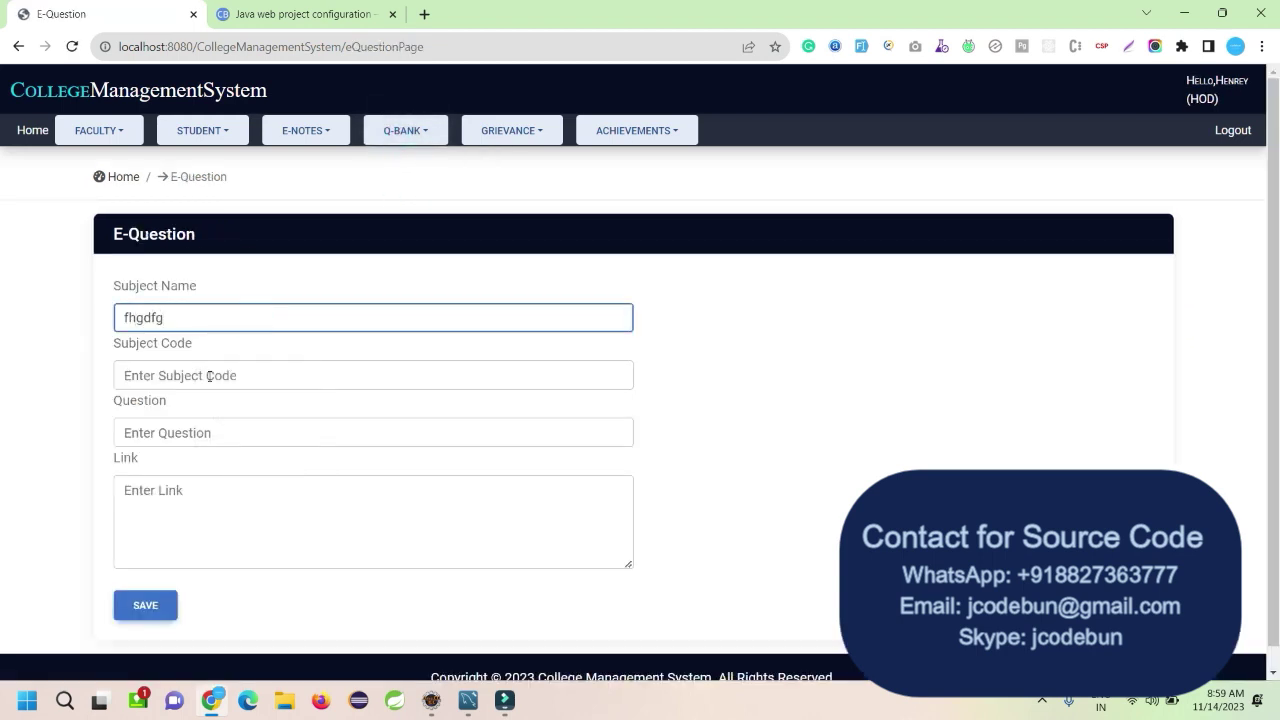
left_click(208, 375)
type("fdgfdg")
double_click(200, 375)
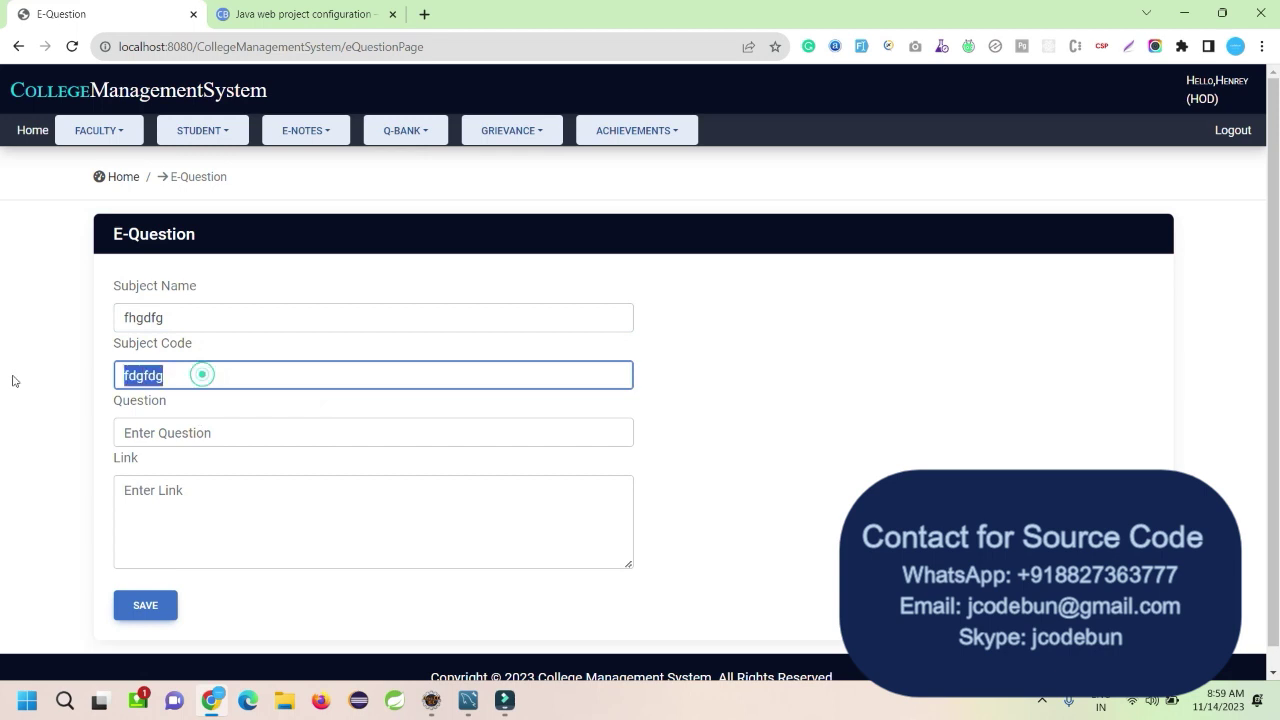
type("345")
- Enter "dgd" as the question and "gdf" as the link, and save the e-question
left_click(176, 443)
type("dgd")
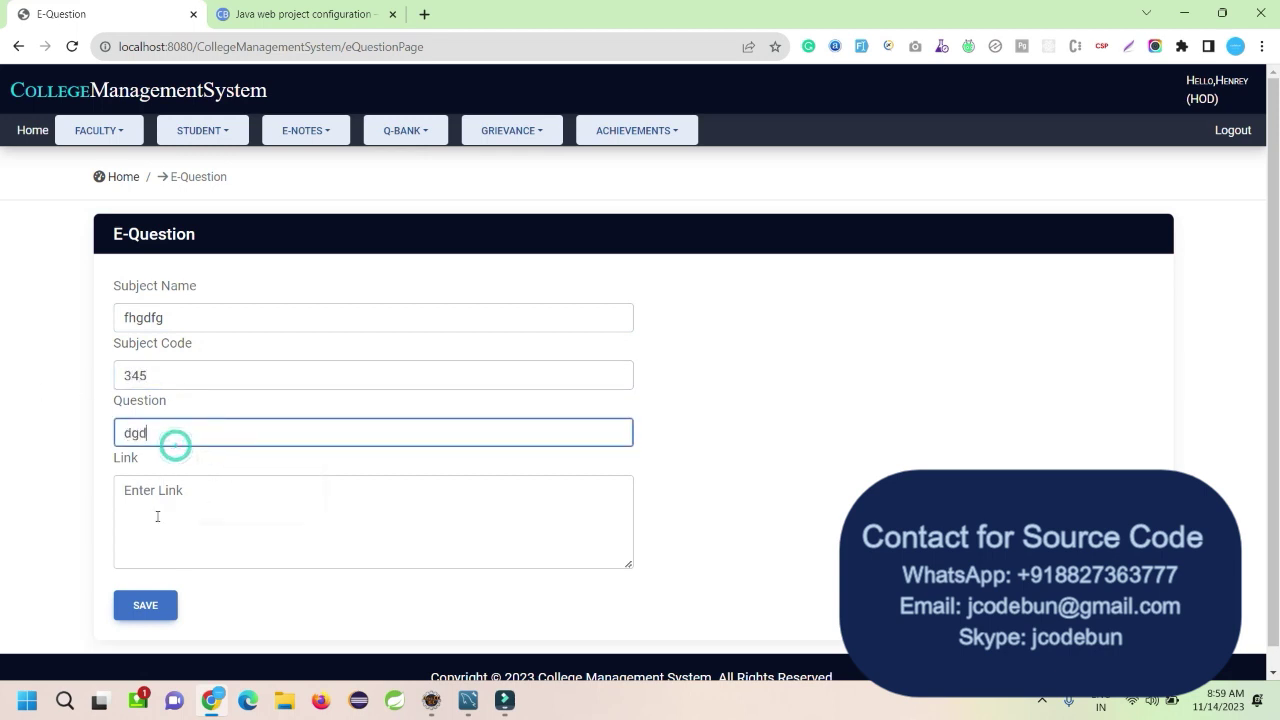
left_click(155, 517)
type("gdf")
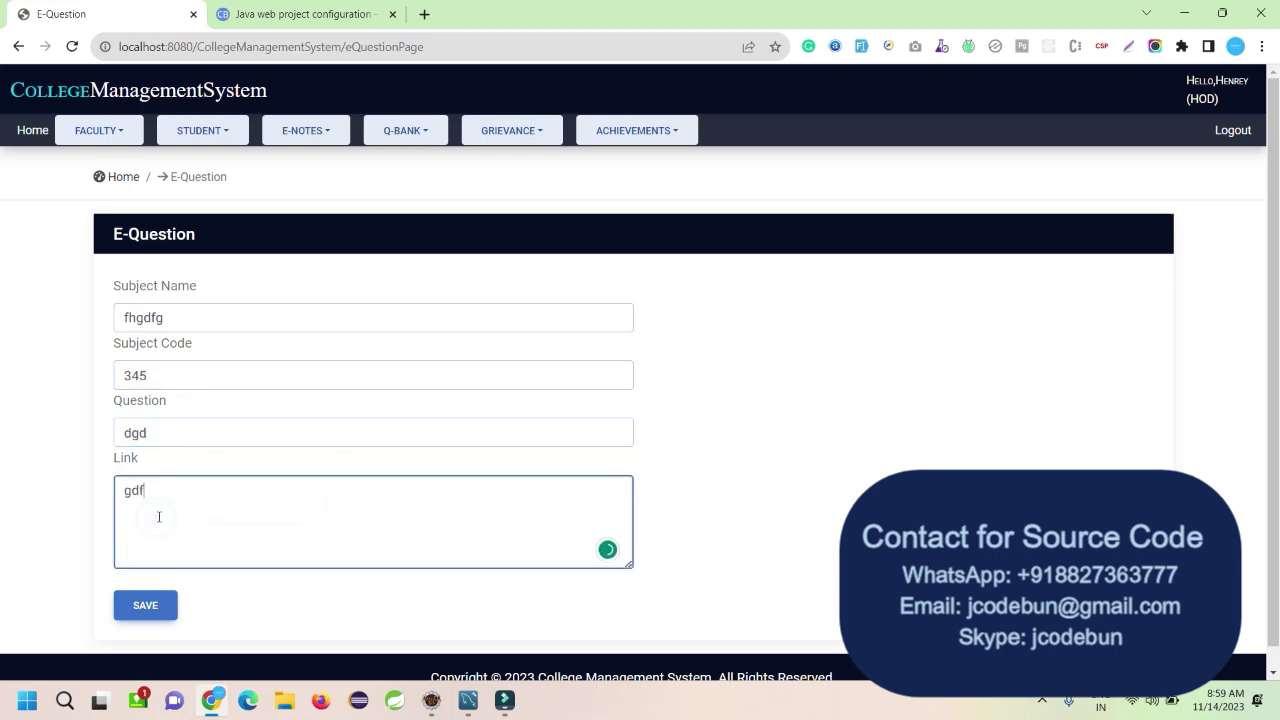
left_click(124, 601)
- Open the E-Question List to view the saved questions
left_click(413, 133)
left_click(396, 196)
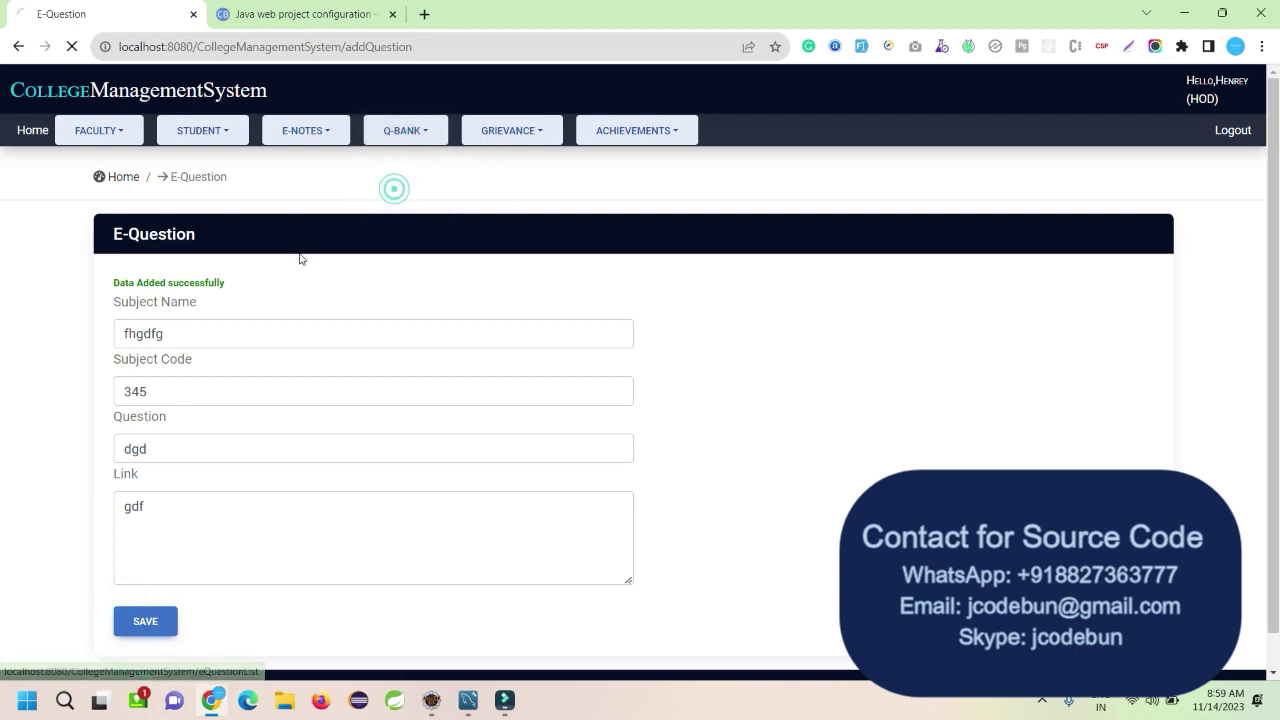
- Open the form for adding a faculty grievance, and enter the USN number and the category "dgdf"
left_click(470, 131)
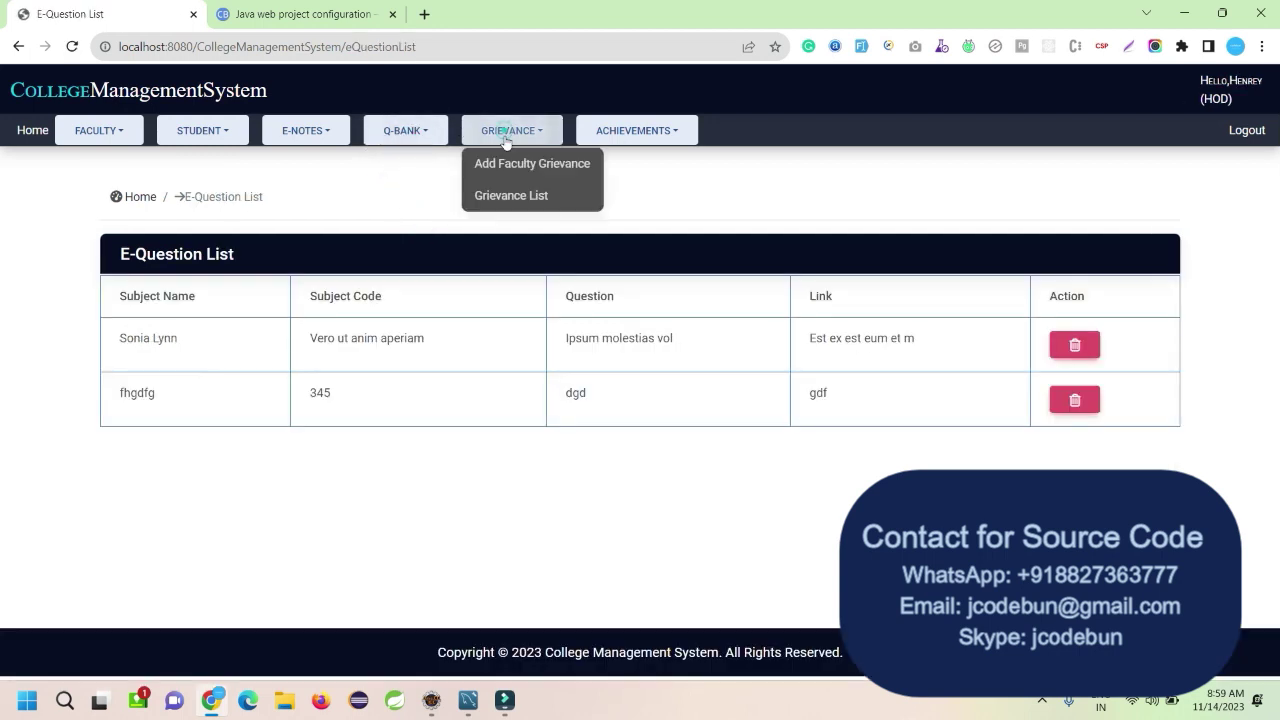
left_click(508, 163)
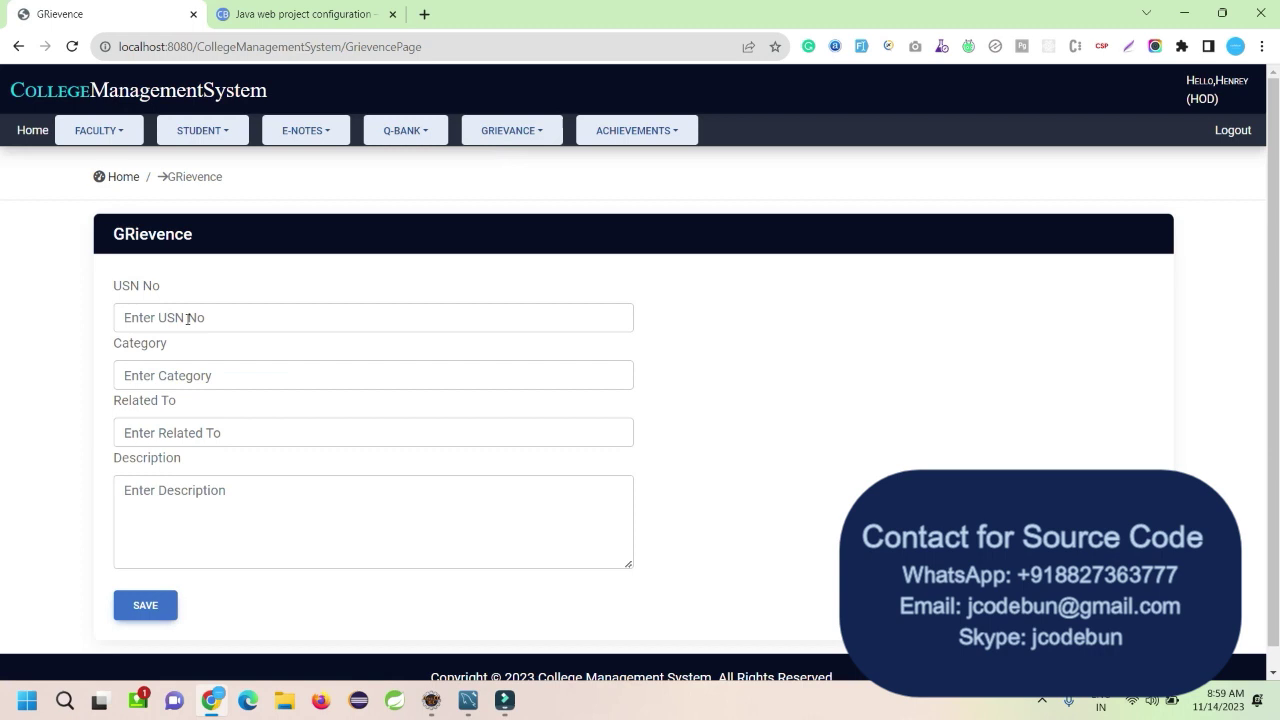
left_click(512, 133)
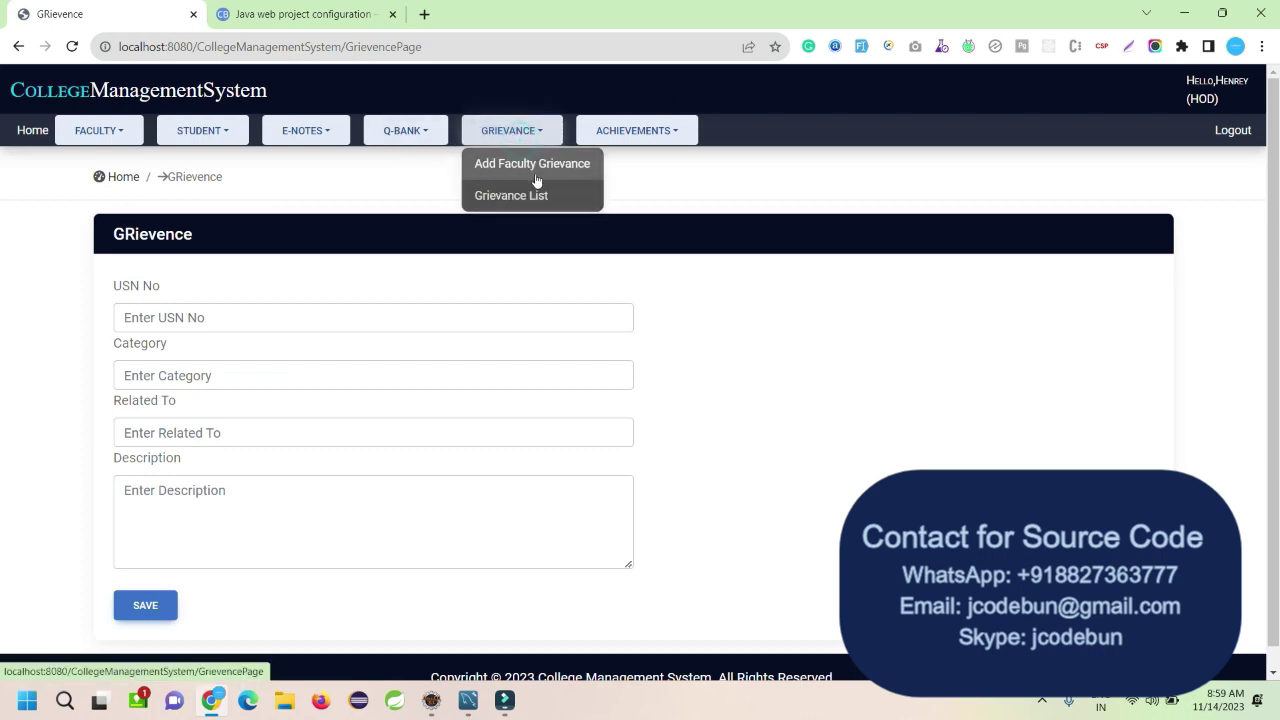
left_click(198, 318)
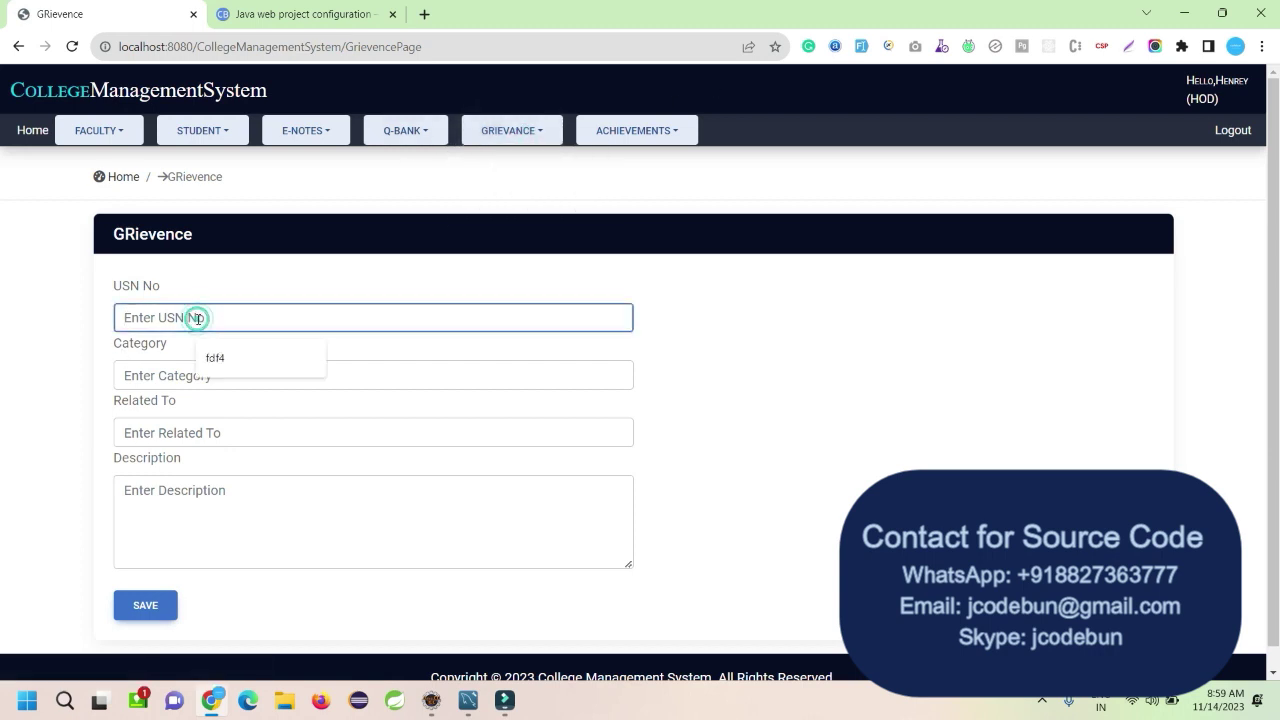
type("4345gg")
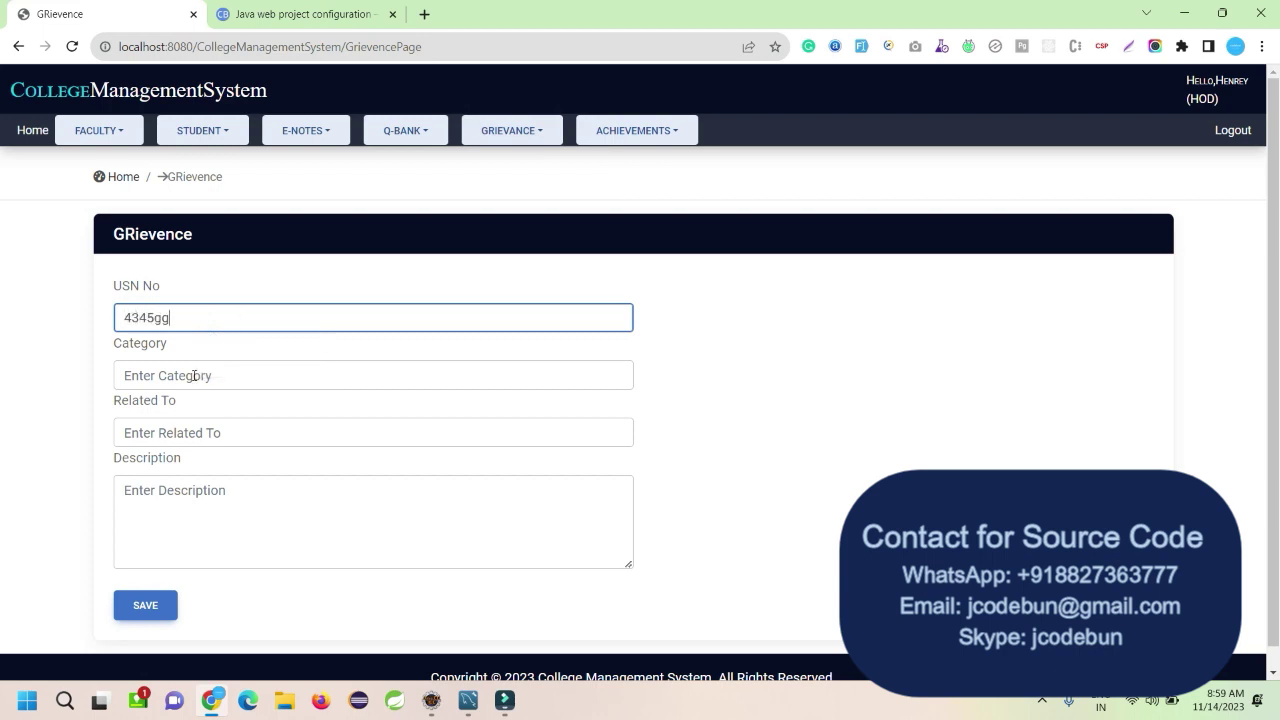
left_click(194, 375)
type("dgdf")
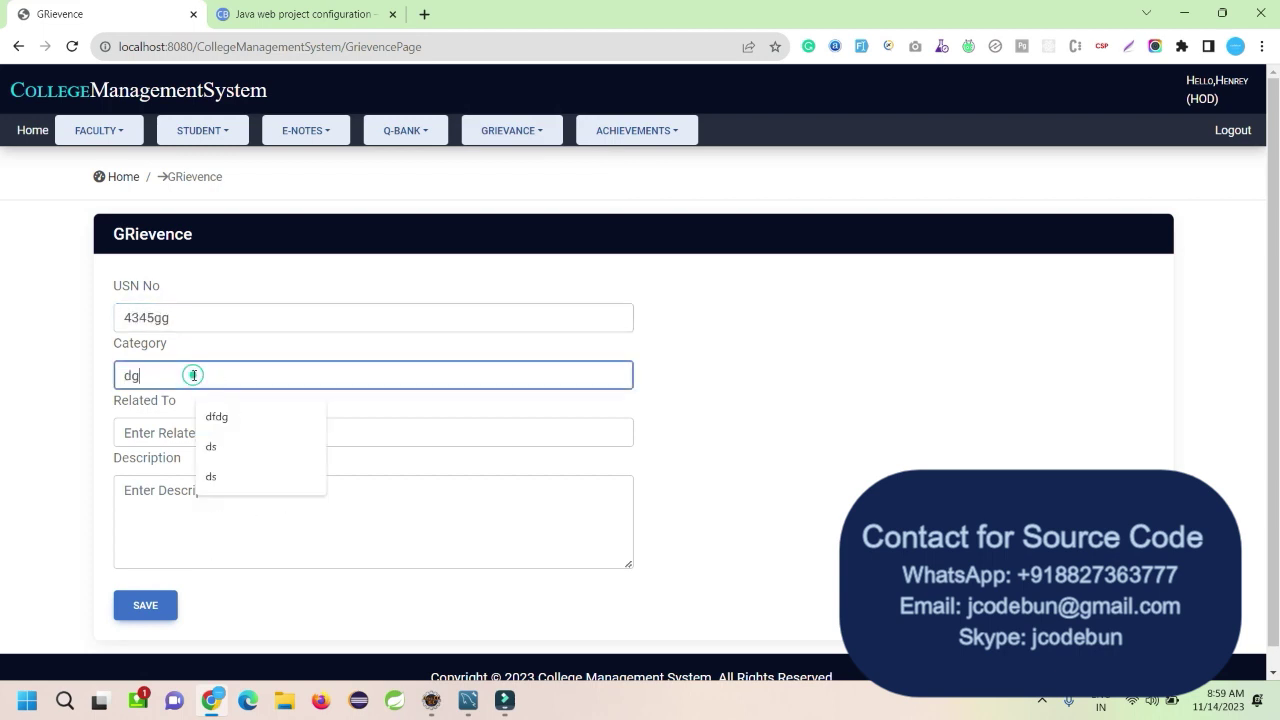
- Set the grievance's Related To value to "gdfg" and its description to "dfgd", and save it
left_click(180, 433)
type("gdfg")
left_click(178, 487)
type("dfgd")
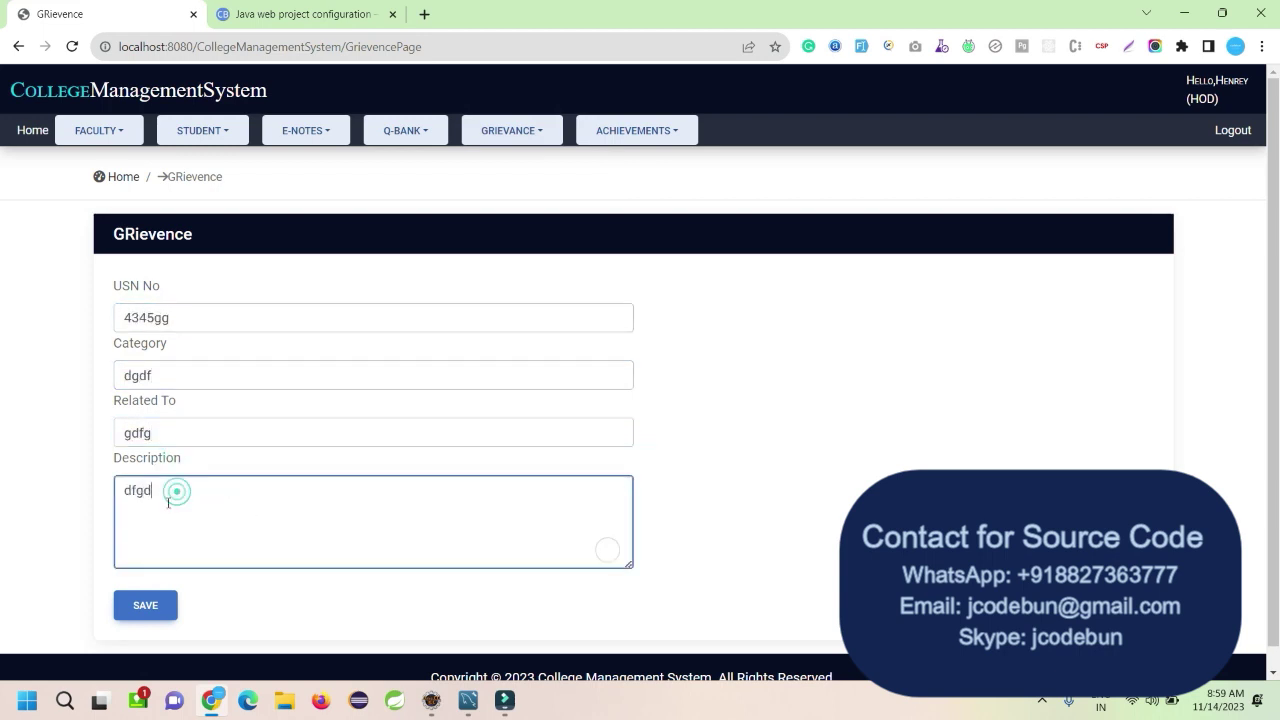
left_click(143, 606)
- Open the Grievance List to view the saved grievances
left_click(495, 131)
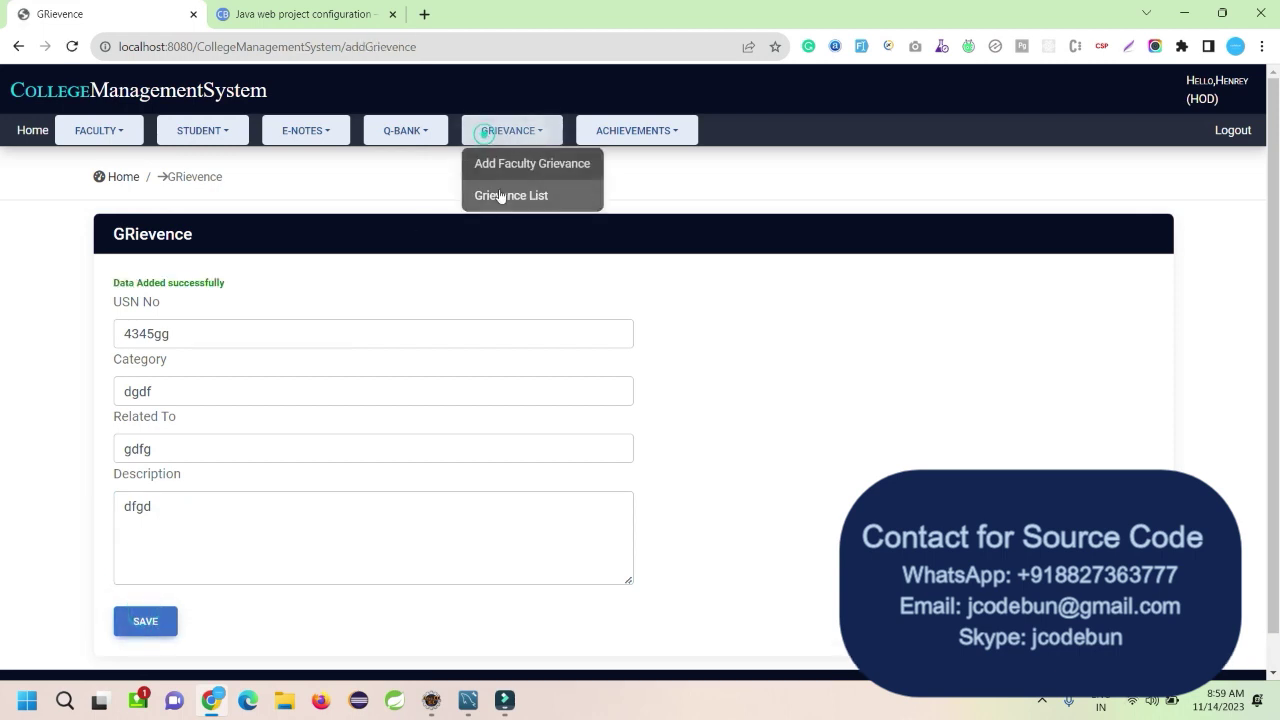
left_click(490, 196)
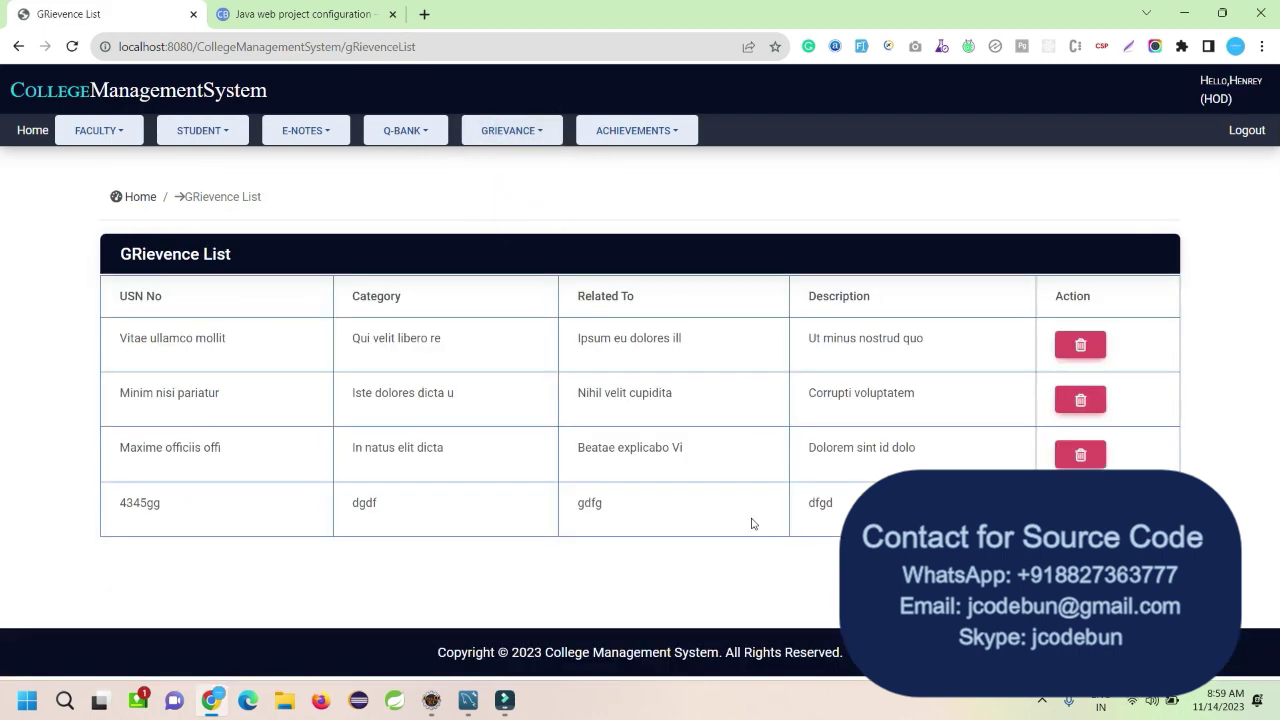
- View the form for adding an achievement and open the Achievements List
left_click(638, 137)
left_click(635, 163)
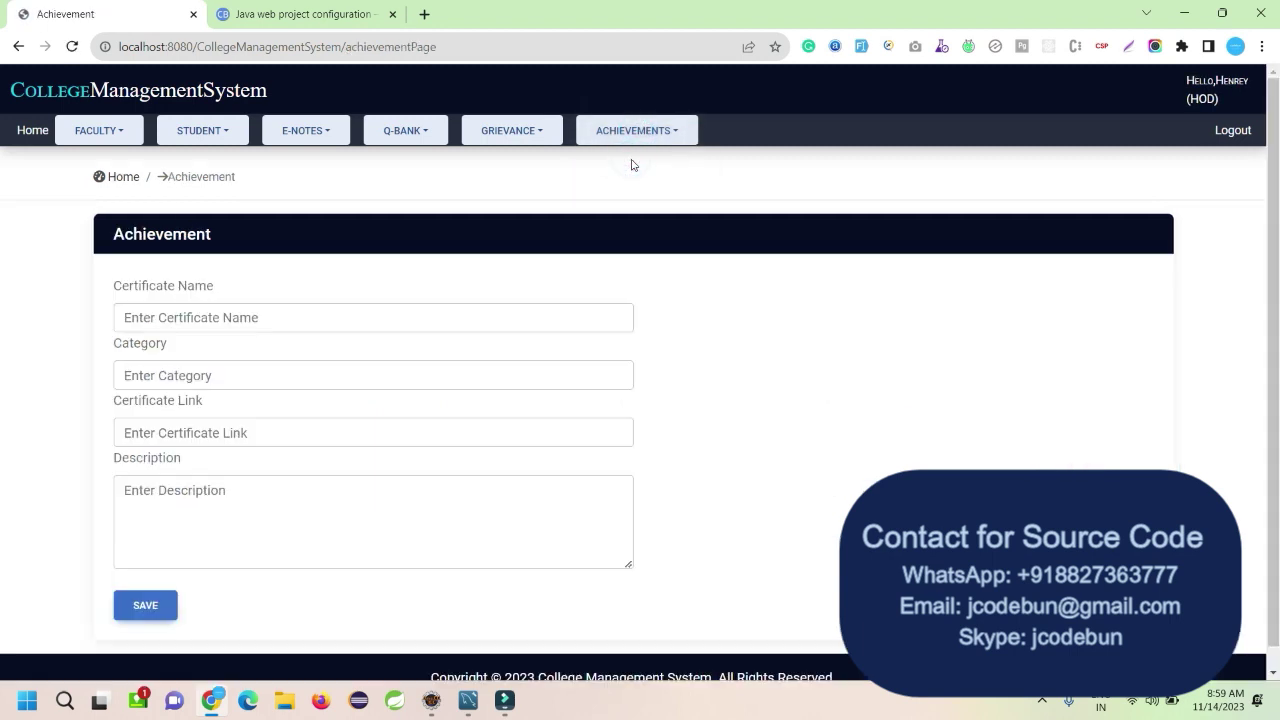
left_click(636, 140)
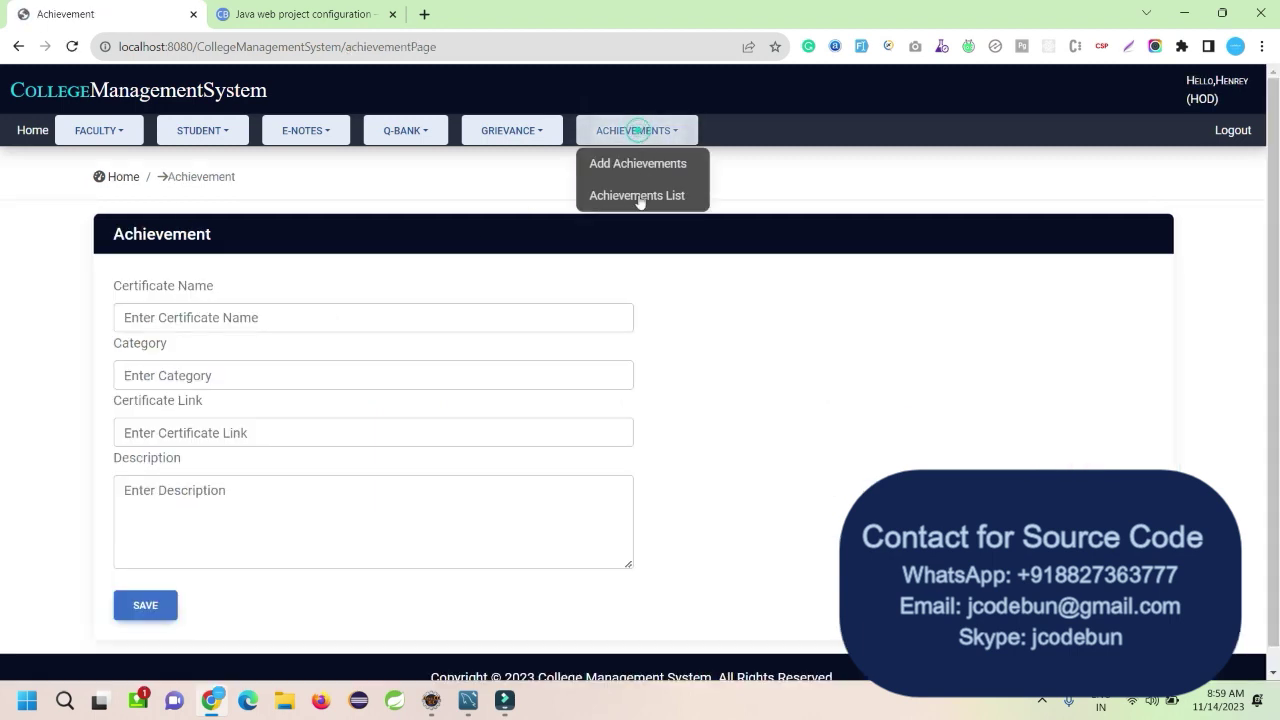
left_click(640, 197)
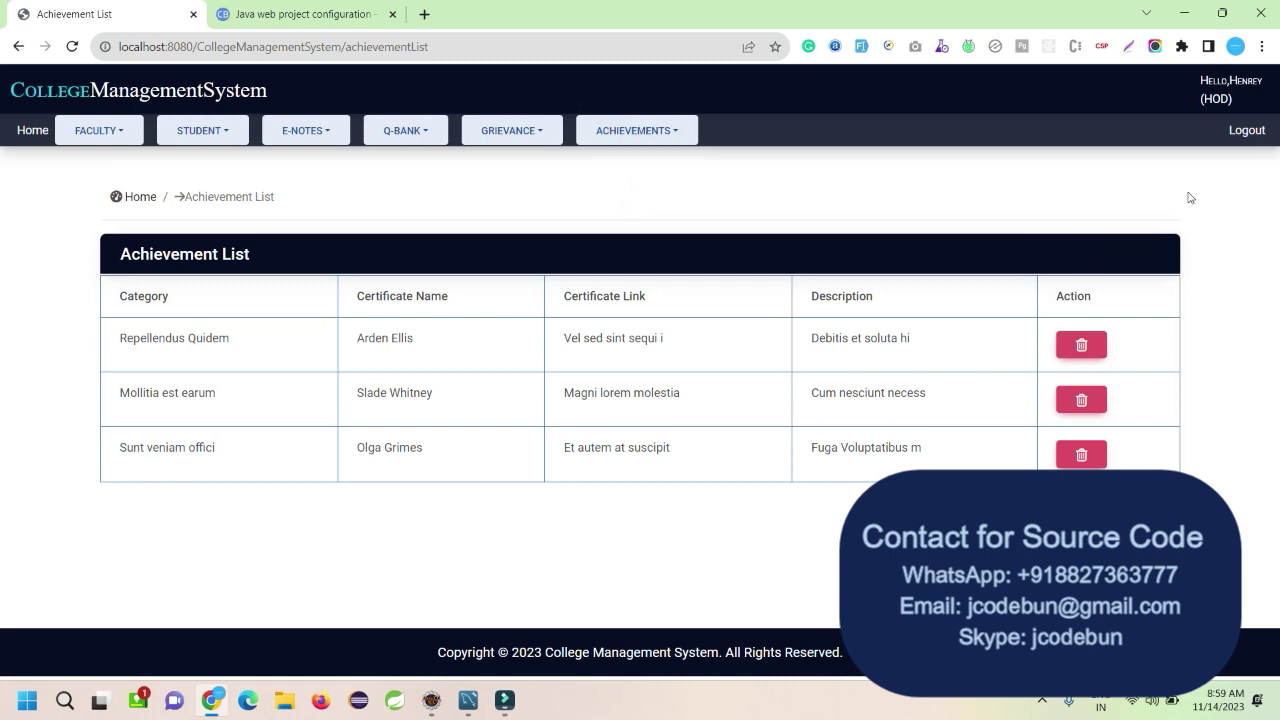
- Log out of the HOD account and, in MySQL Workbench, copy the user name of the first Faculty row in the user table
left_click(1247, 132)
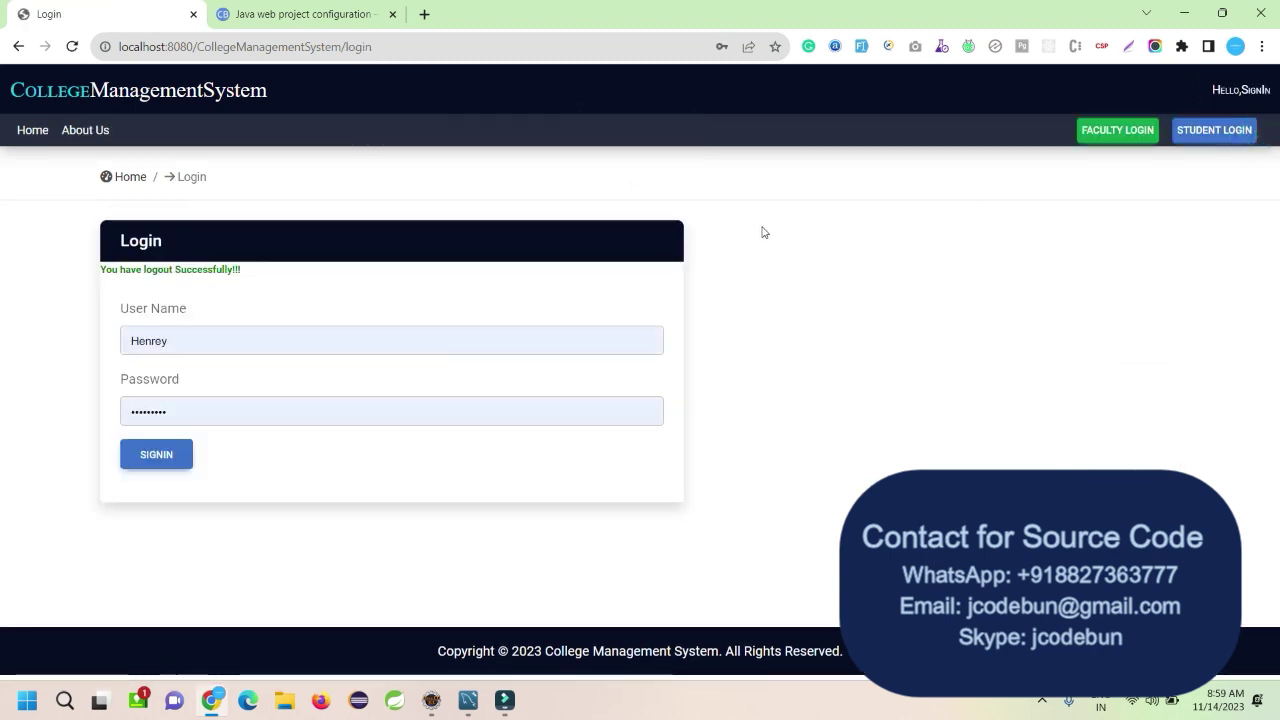
left_click(468, 700)
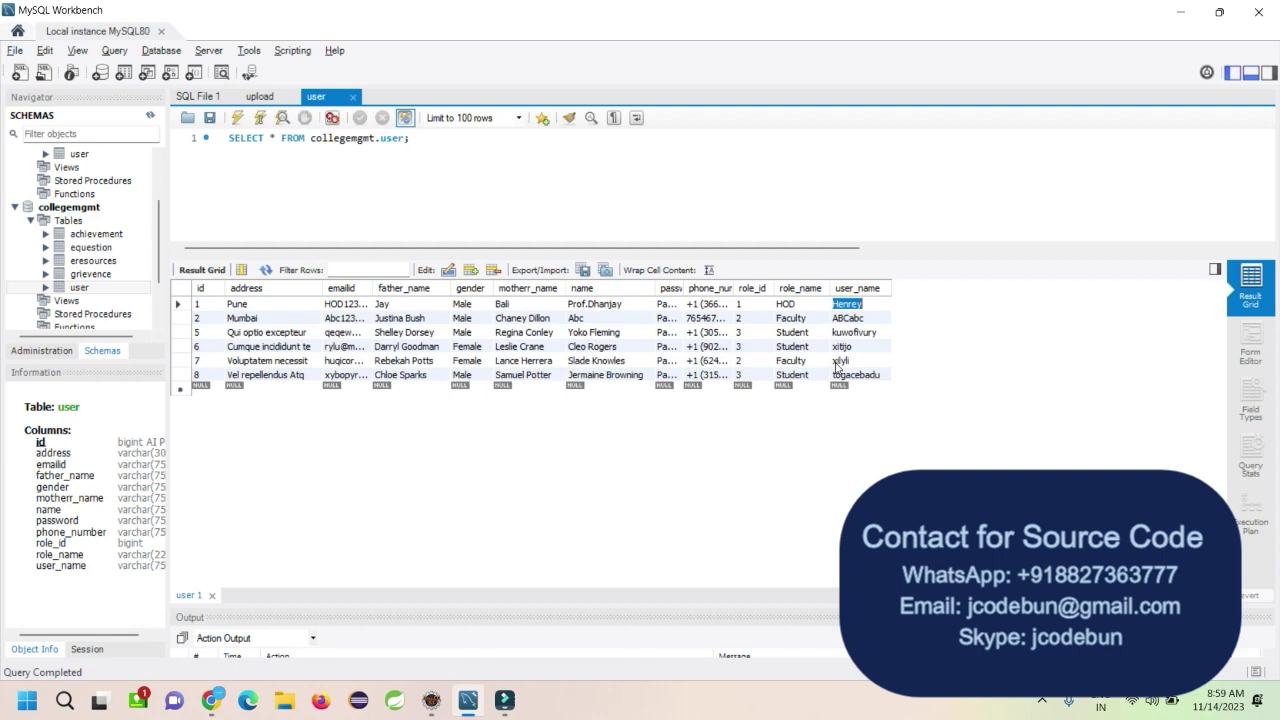
double_click(842, 319)
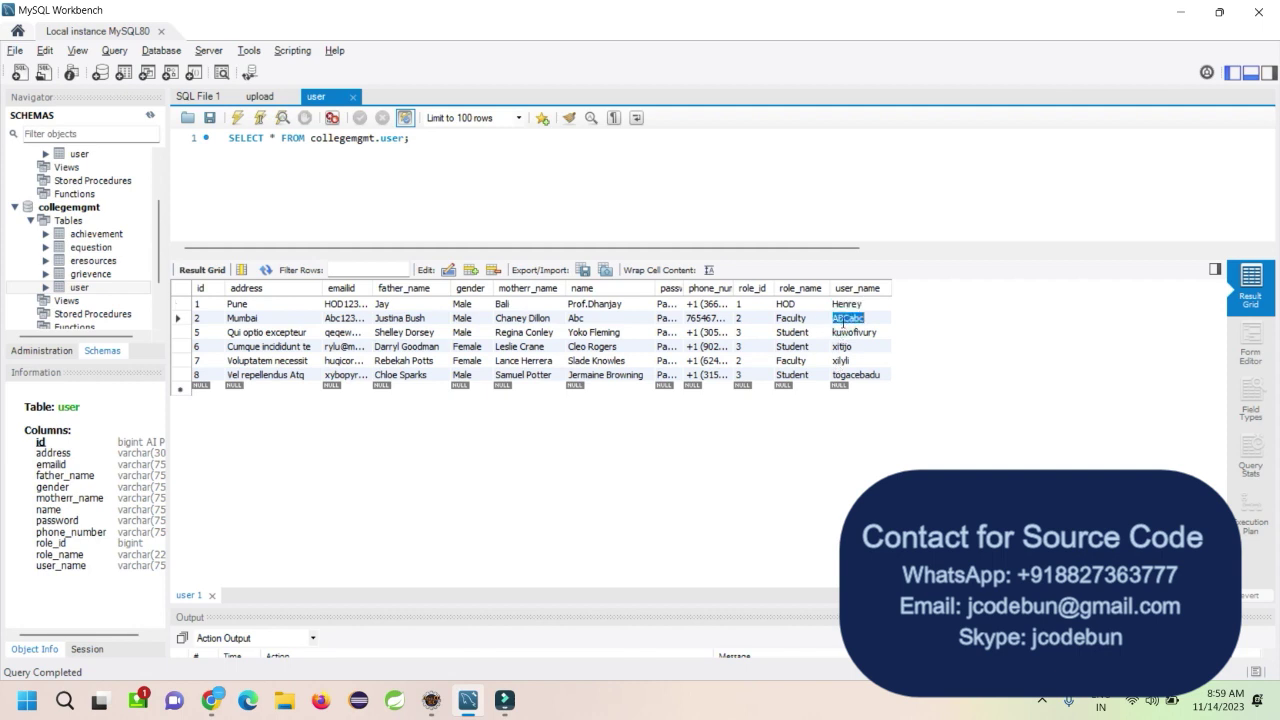
key("ctrl+c")
- Switch back to Chrome and sign in as faculty with the copied user name and the saved account password
key("alt+Tab")
double_click(194, 340)
key("ctrl+v")
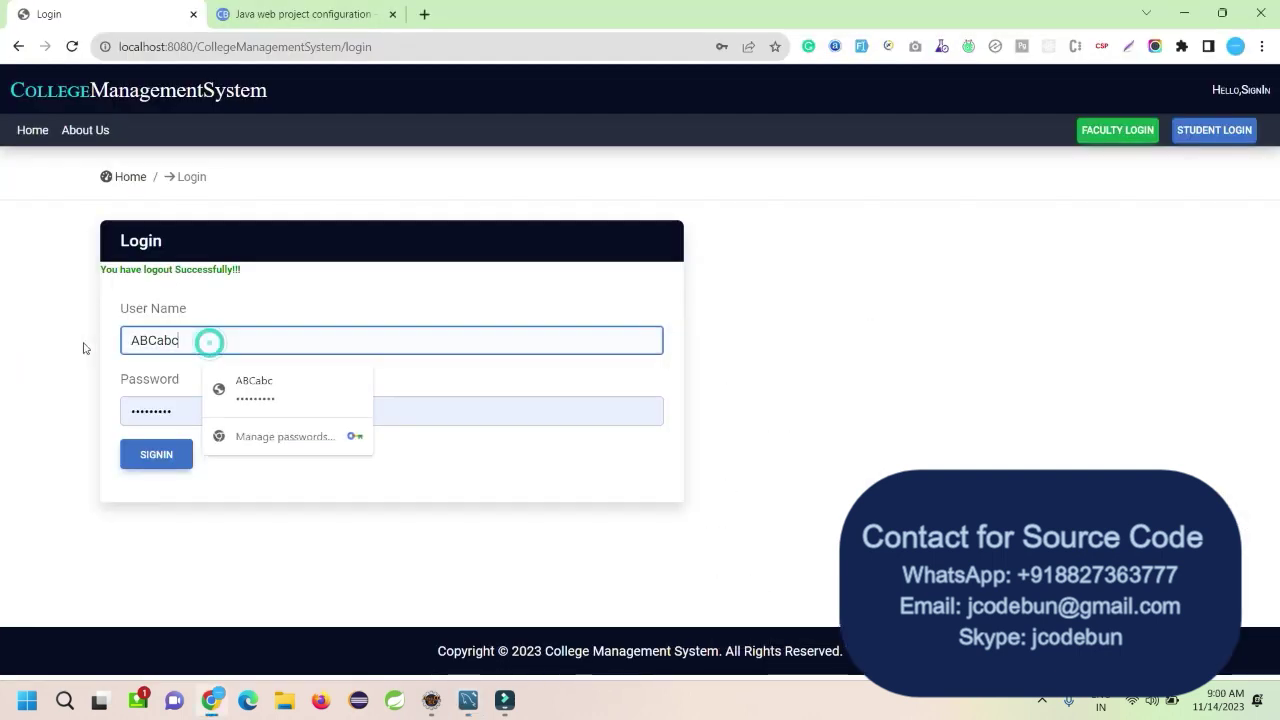
left_click(350, 396)
left_click(137, 457)
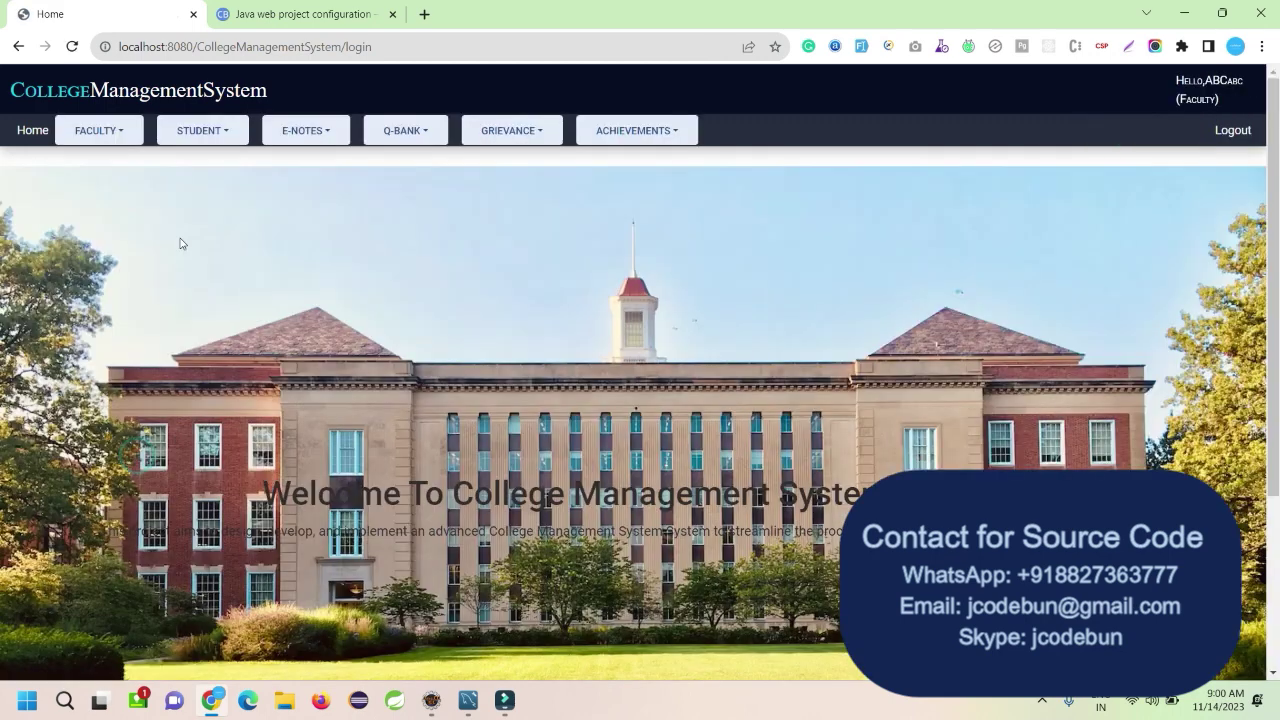
- View the Faculty List, the Student List and the E-Notes options available to the faculty account
left_click(101, 133)
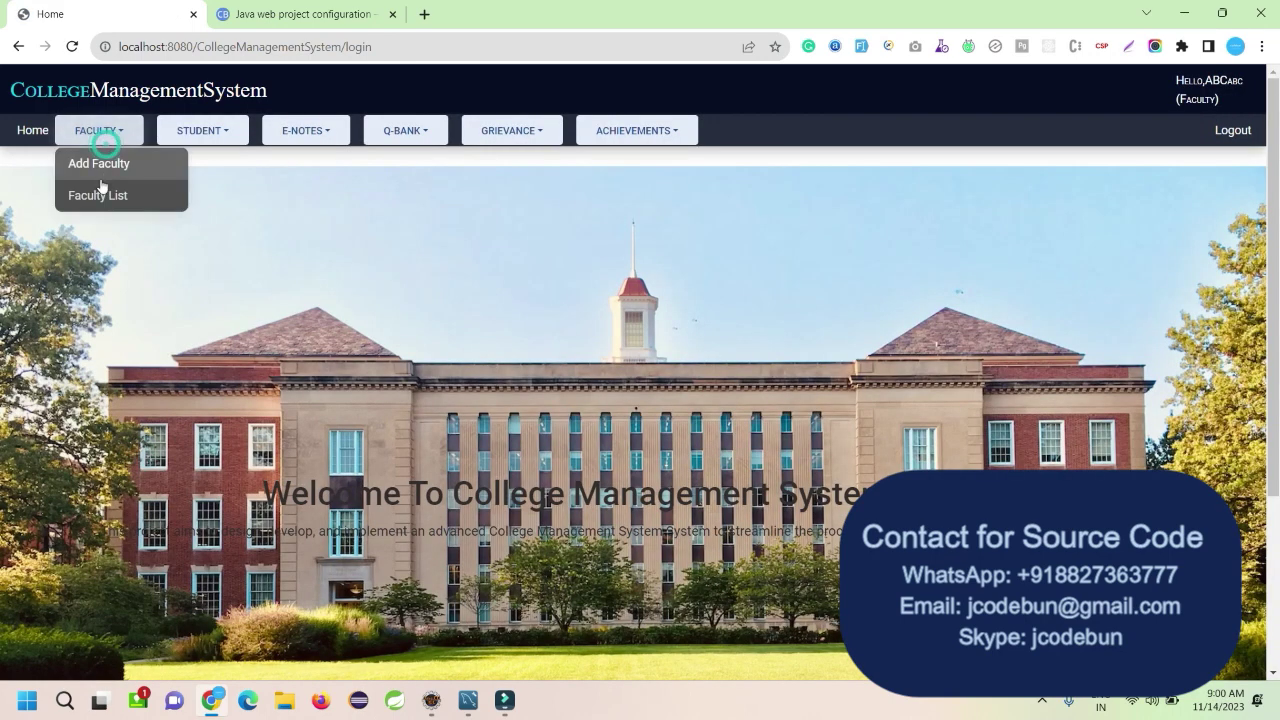
left_click(104, 193)
left_click(203, 140)
left_click(172, 193)
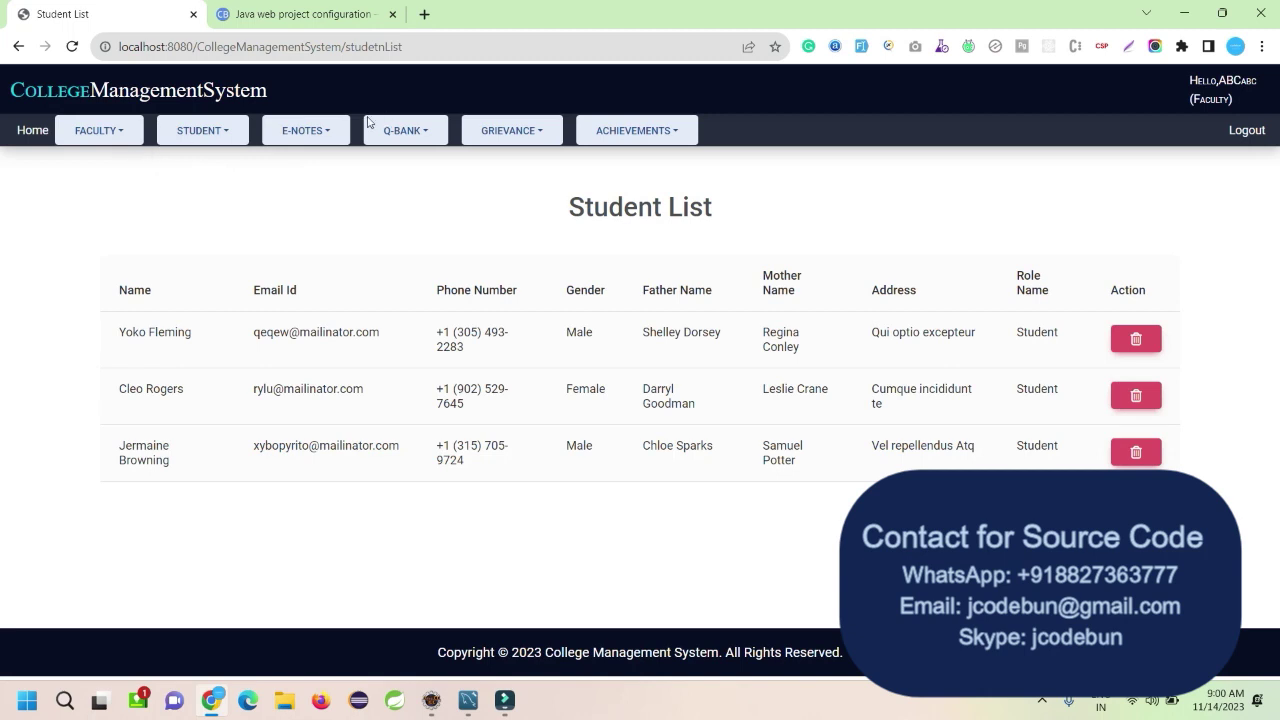
left_click(320, 131)
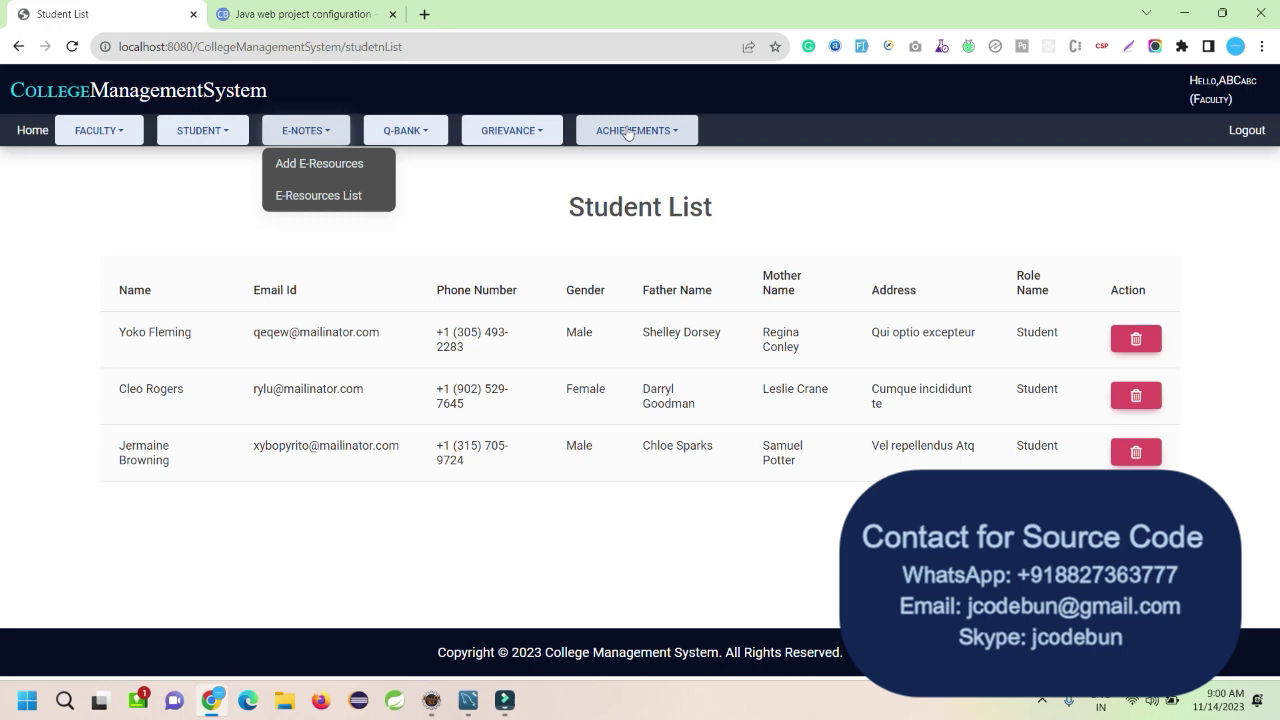
- Log out of the faculty account, and rerun the user table query in MySQL Workbench to copy the last Student row's user name
left_click(1246, 131)
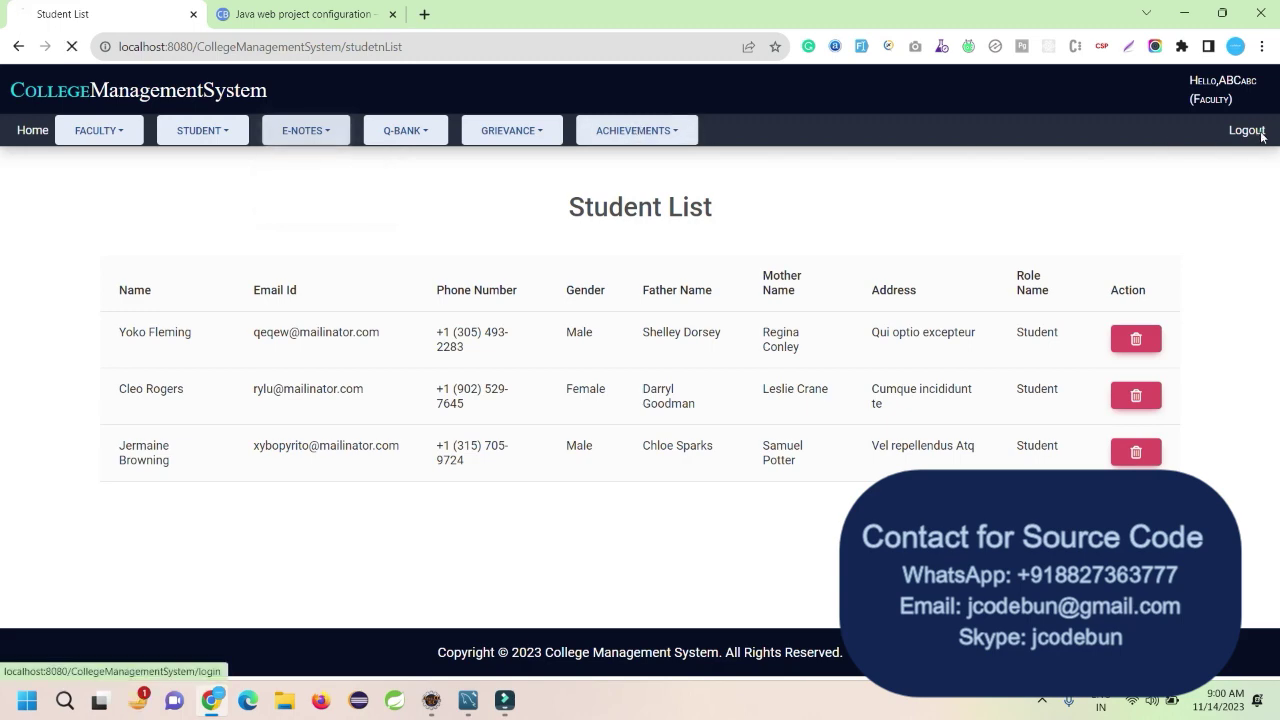
key("alt+Tab")
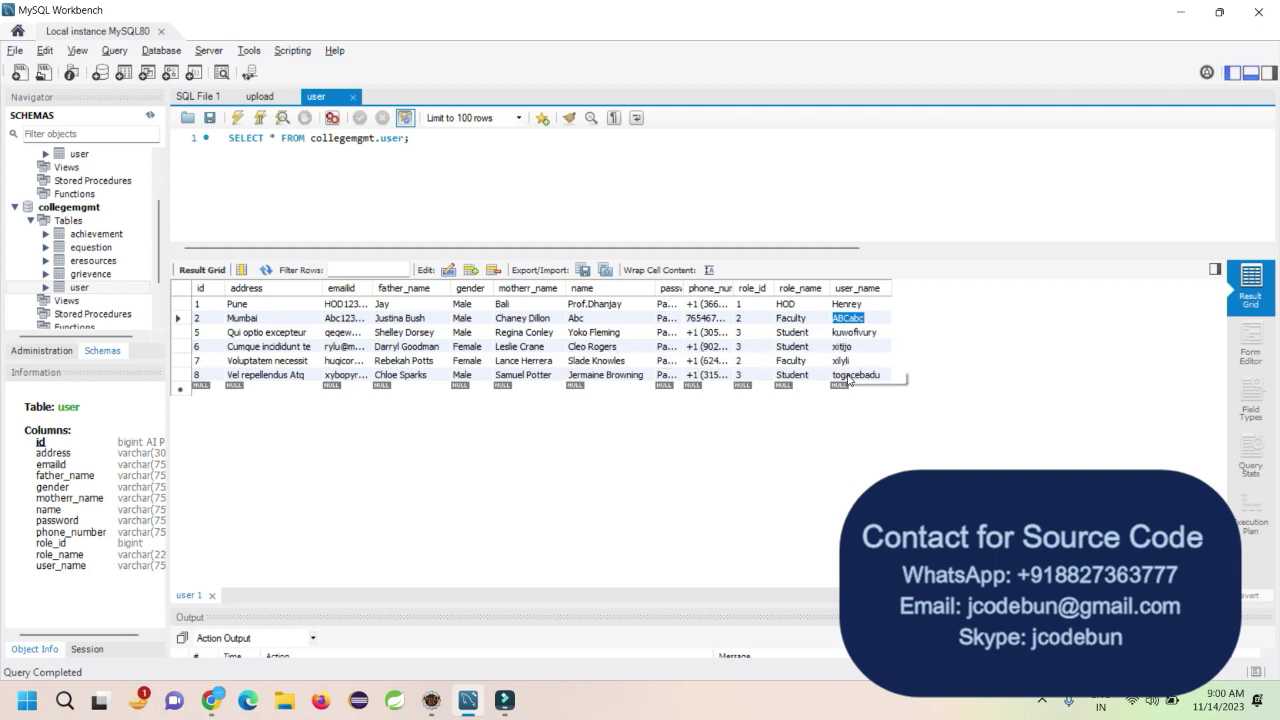
left_click(846, 375)
left_click(237, 118)
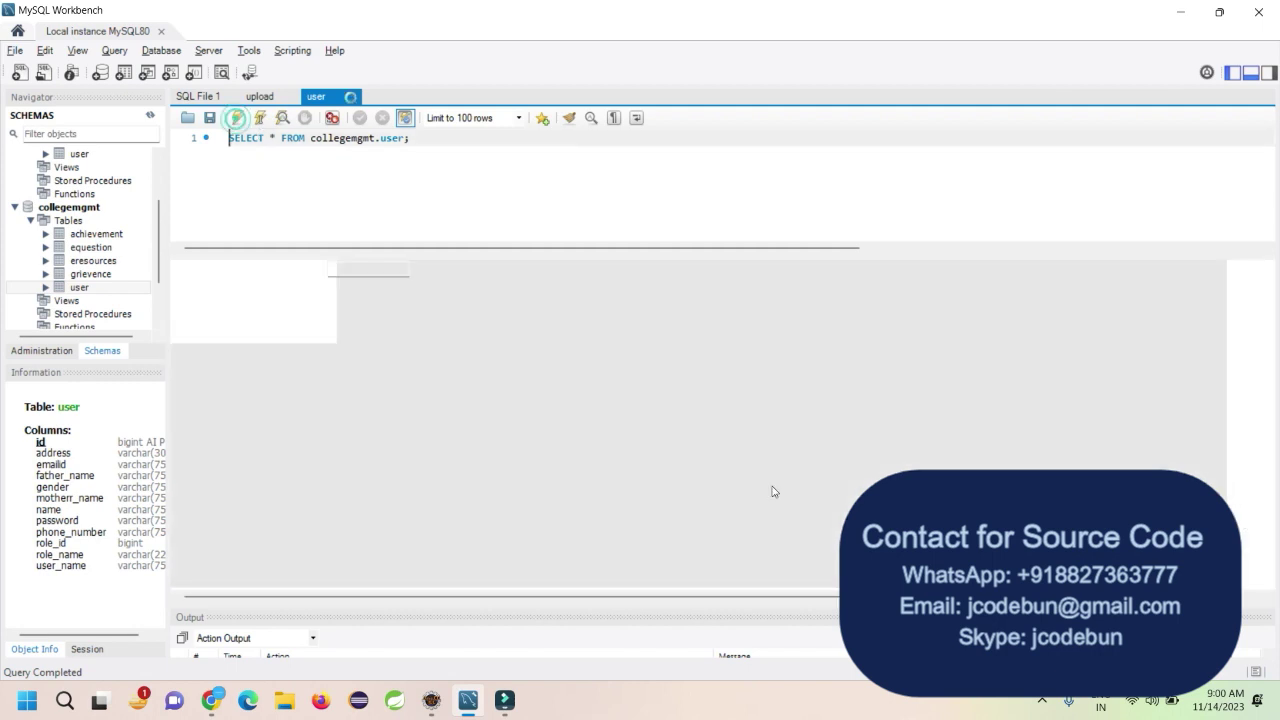
double_click(880, 361)
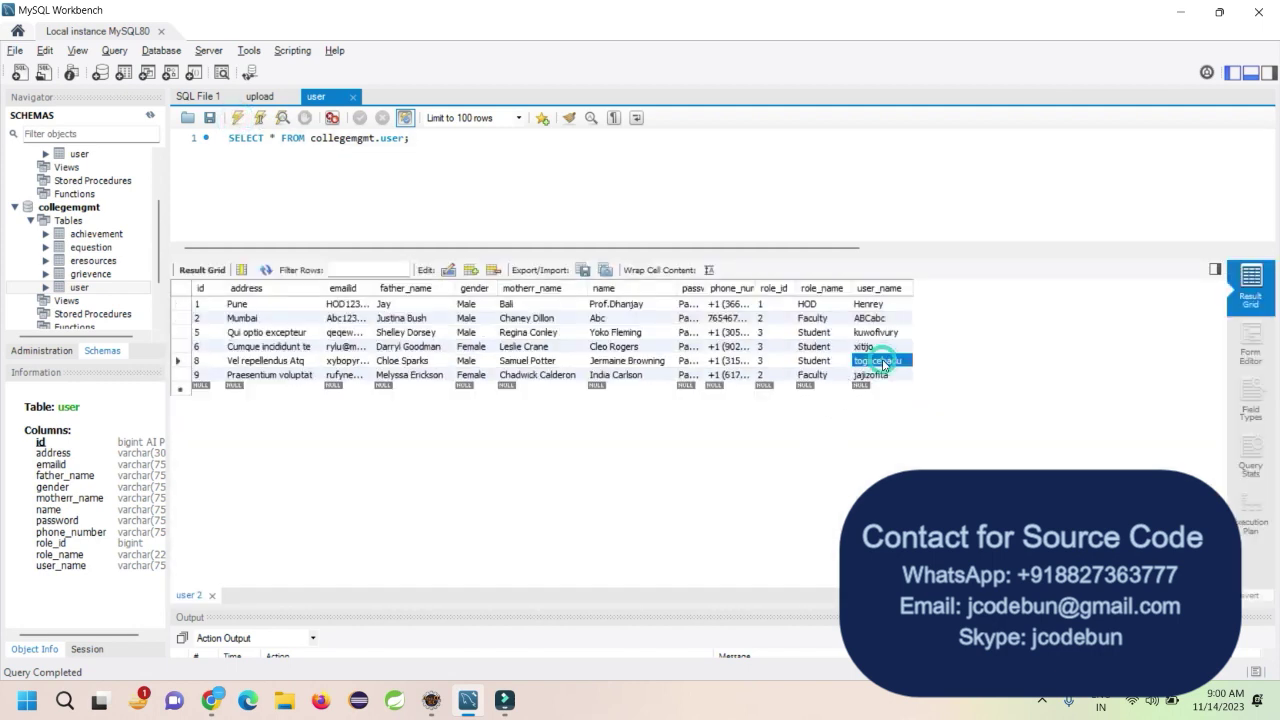
- Switch to Chrome, sign in as a student with the copied user name and saved password, and open the E-Resources list
key("alt+Tab")
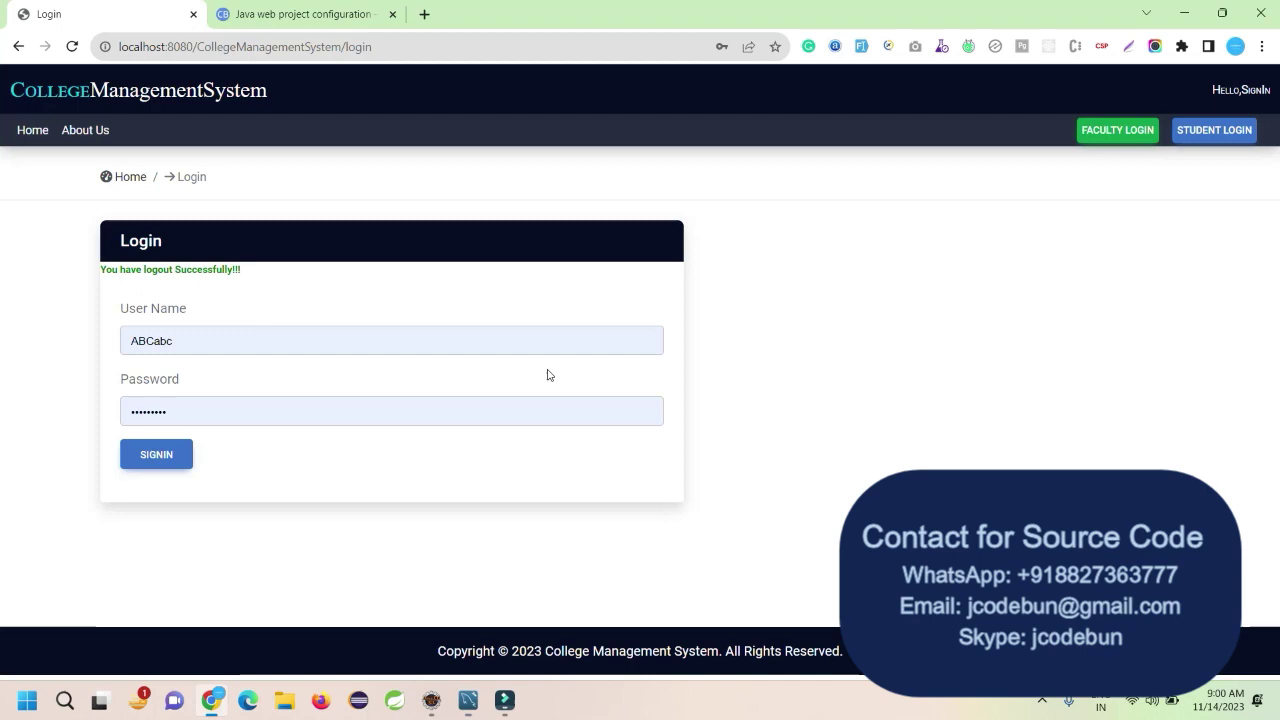
double_click(271, 326)
key("ctrl+v")
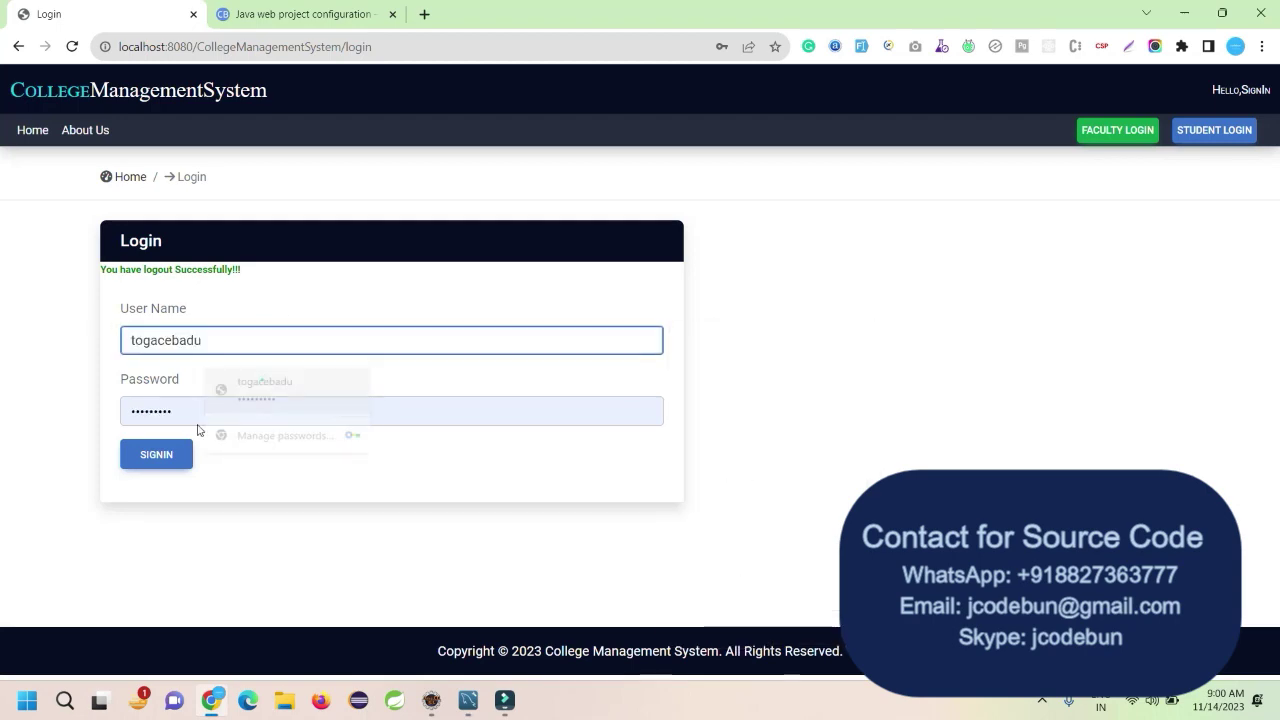
left_click(156, 454)
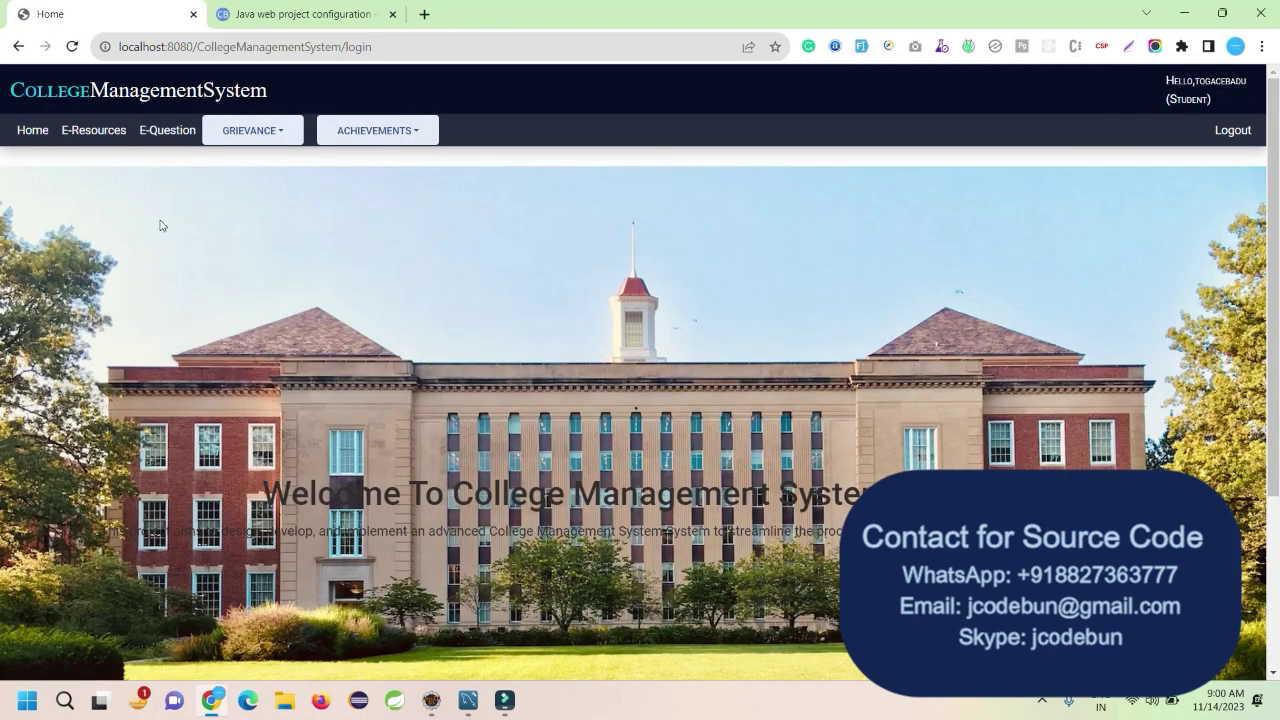
left_click(87, 146)
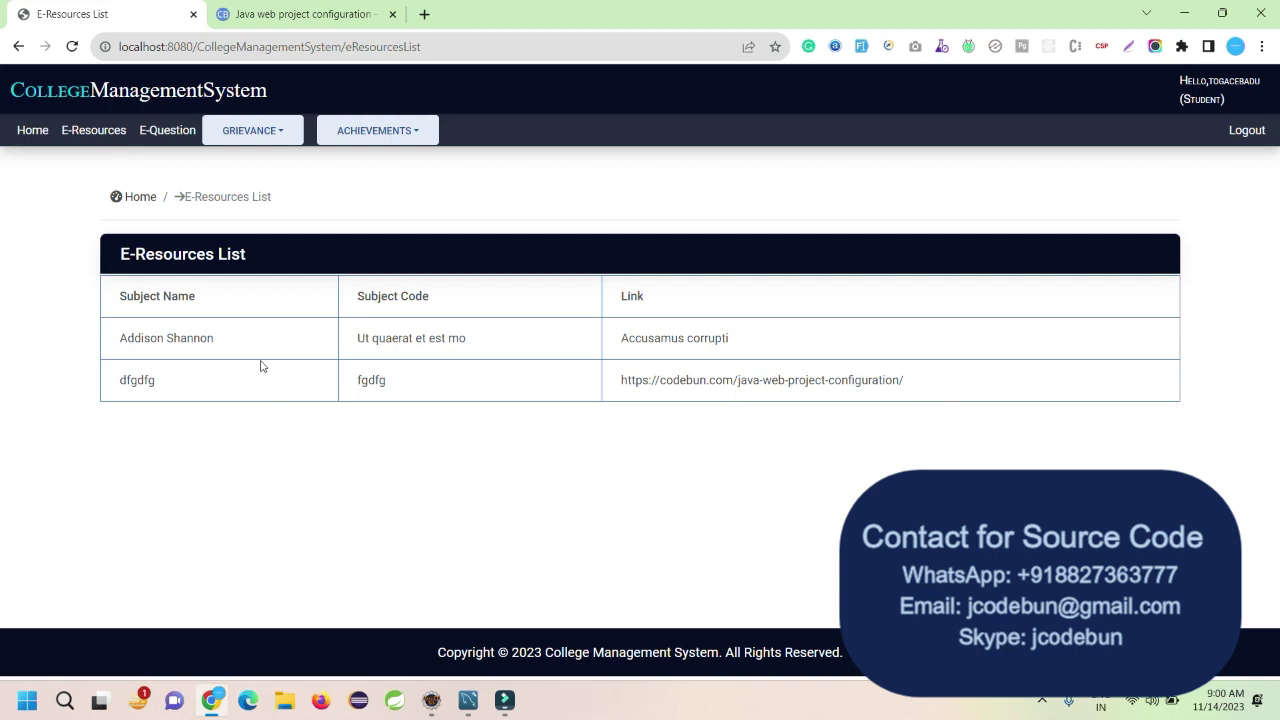
- View the E-Question List, the Grievance List and the Add Student Grievance form in the student account
left_click(166, 134)
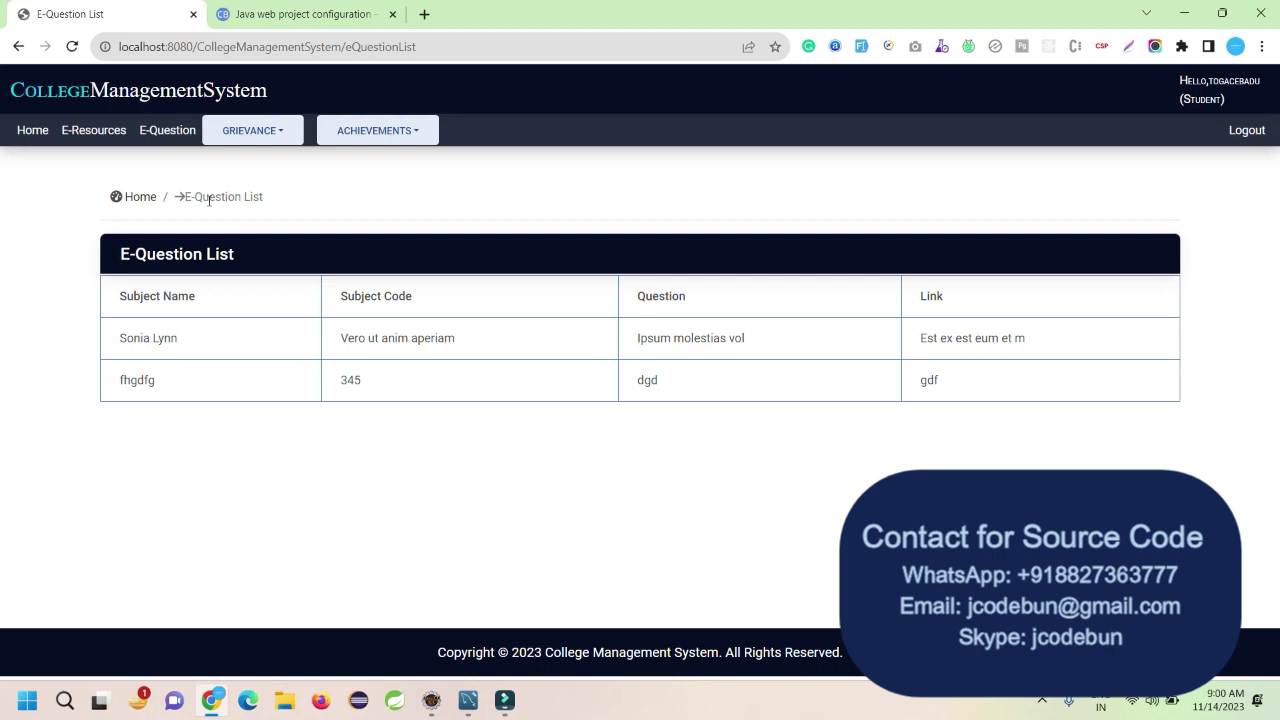
left_click(264, 131)
left_click(271, 198)
left_click(263, 132)
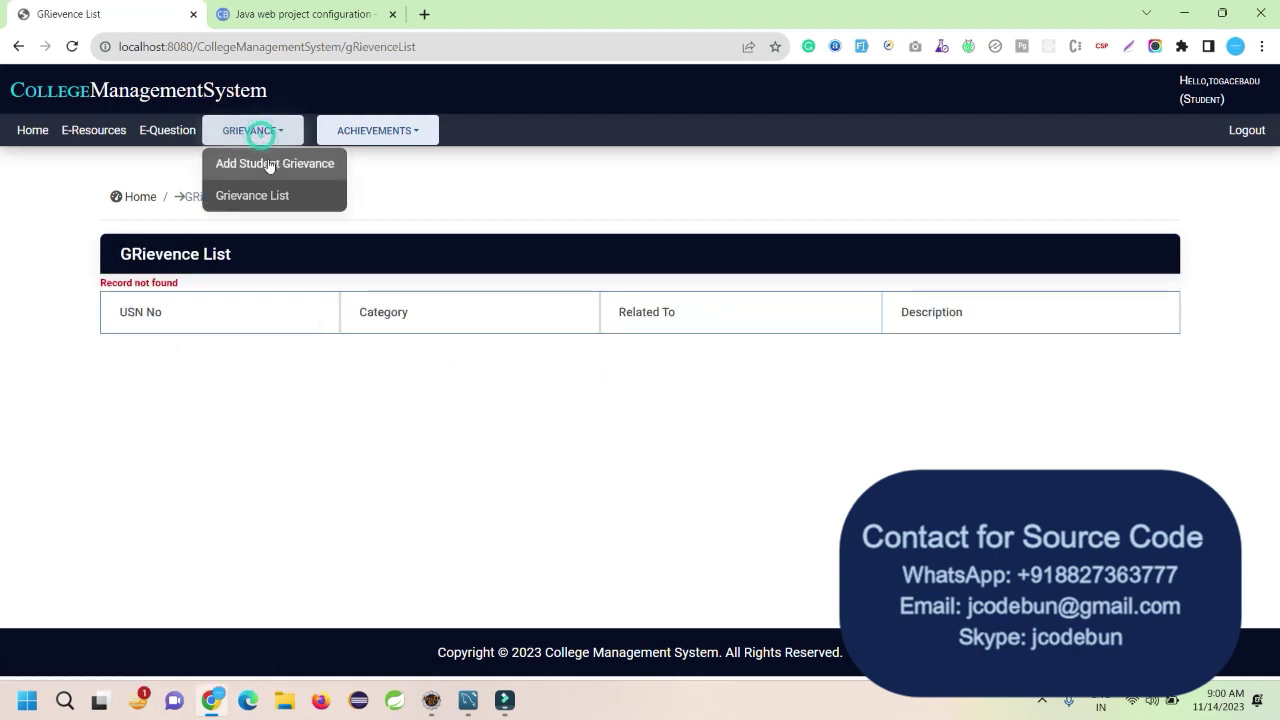
left_click(266, 161)
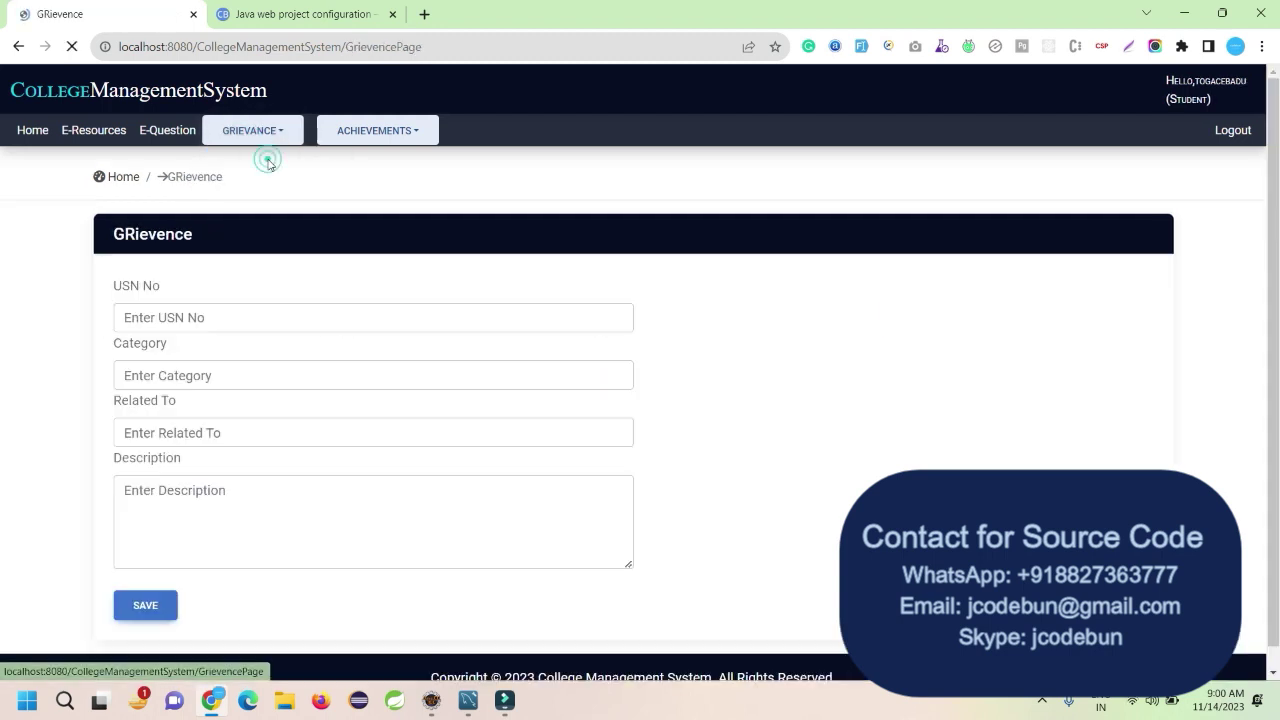
- View the Achievement entry form and the Achievement List, and log out of the student account
left_click(368, 141)
left_click(371, 166)
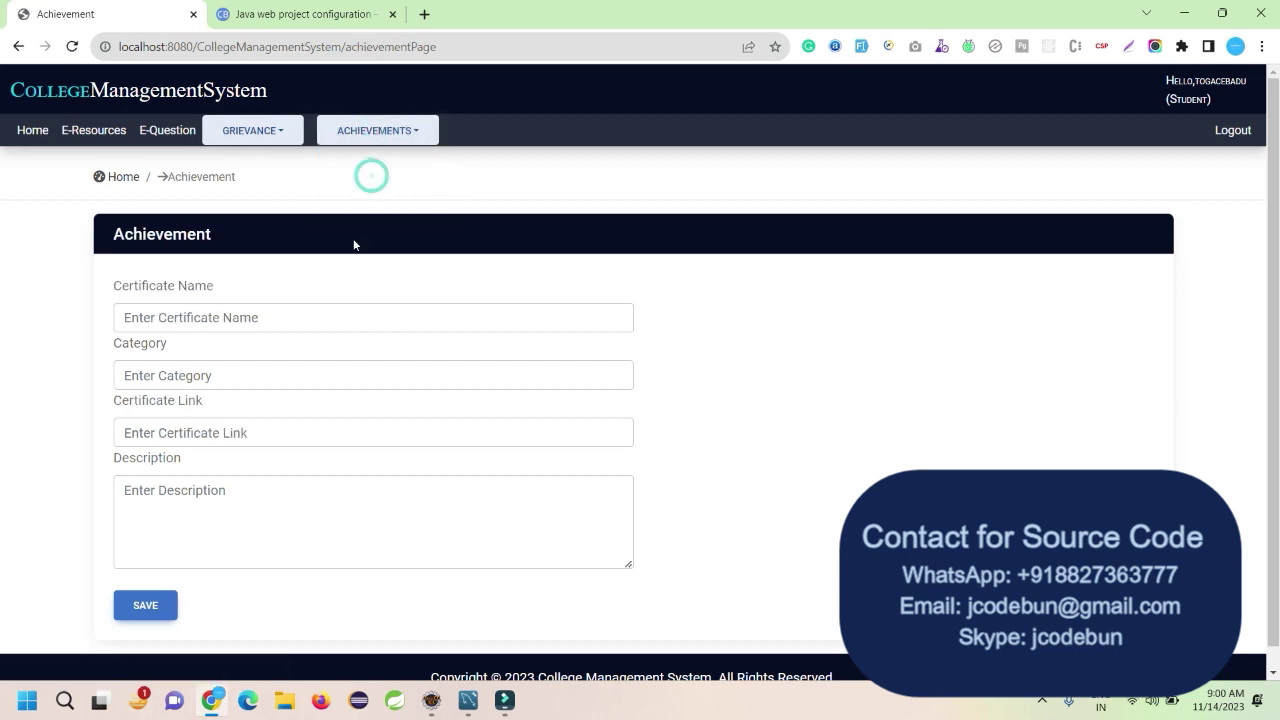
left_click(353, 139)
left_click(347, 195)
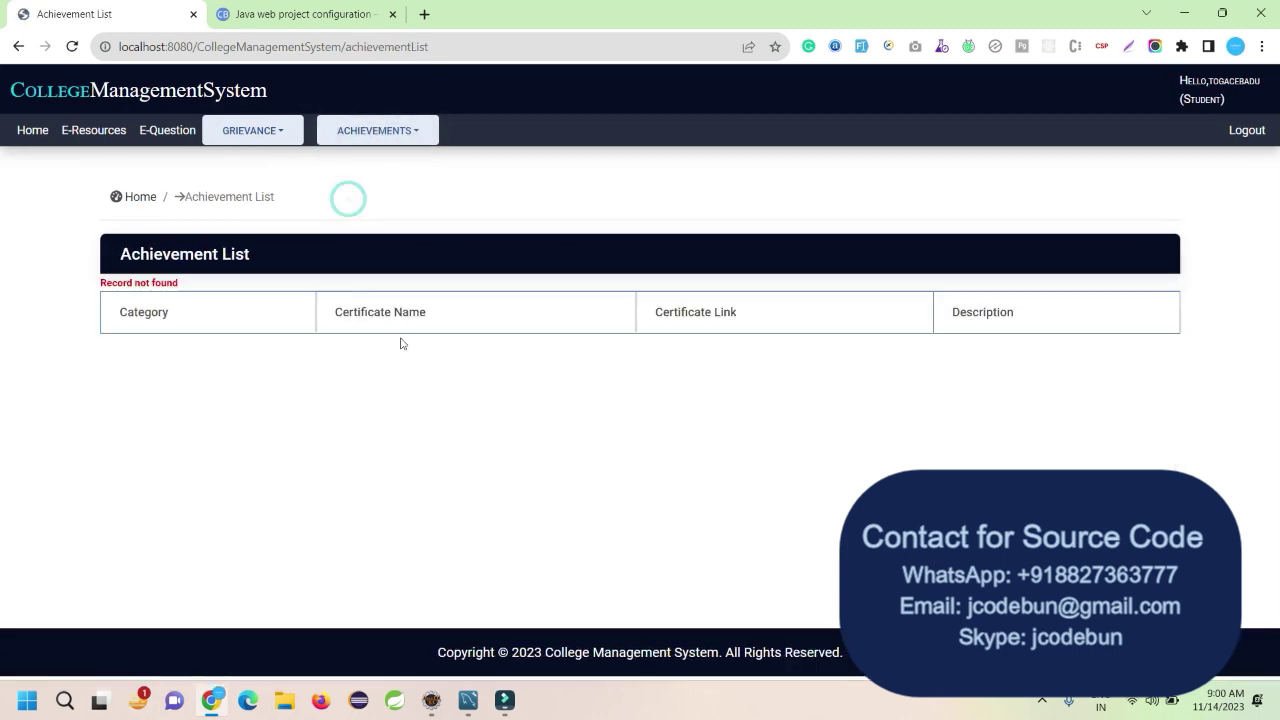
left_click(1240, 132)
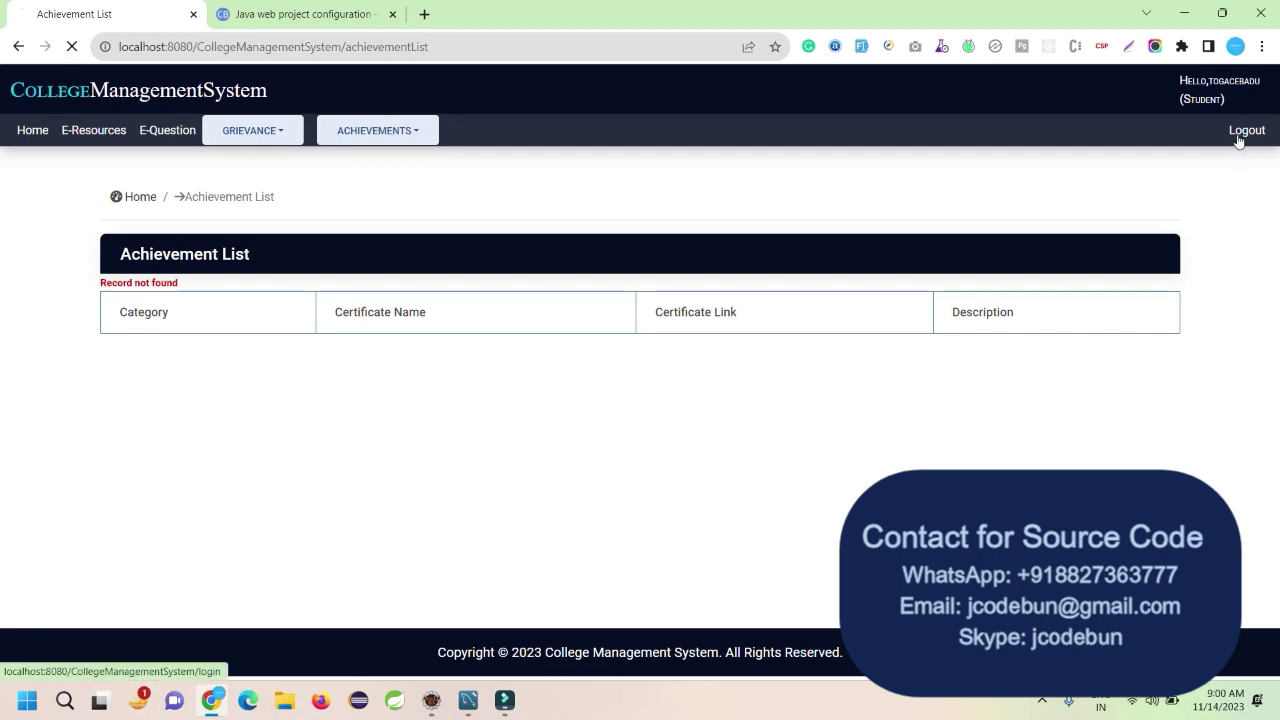
left_click(72, 90)
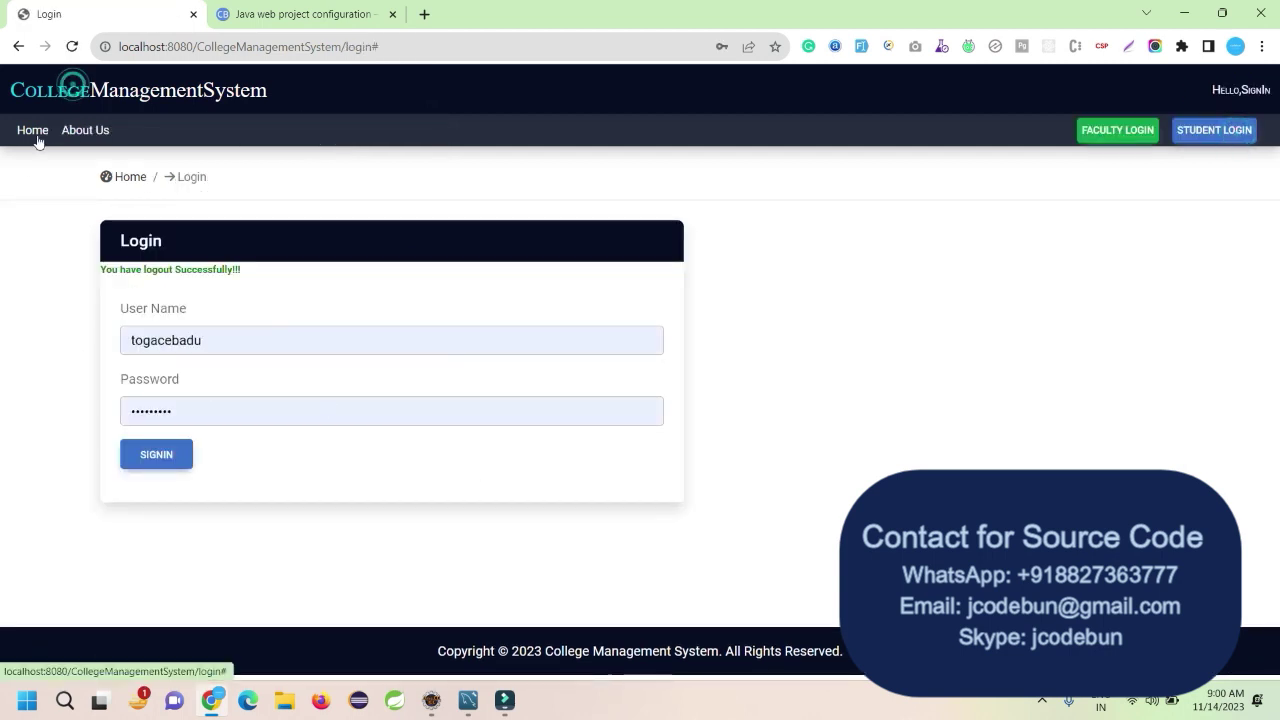
- Switch from Chrome to Eclipse and bring the beginning of the console log lines into view
left_click(1184, 13)
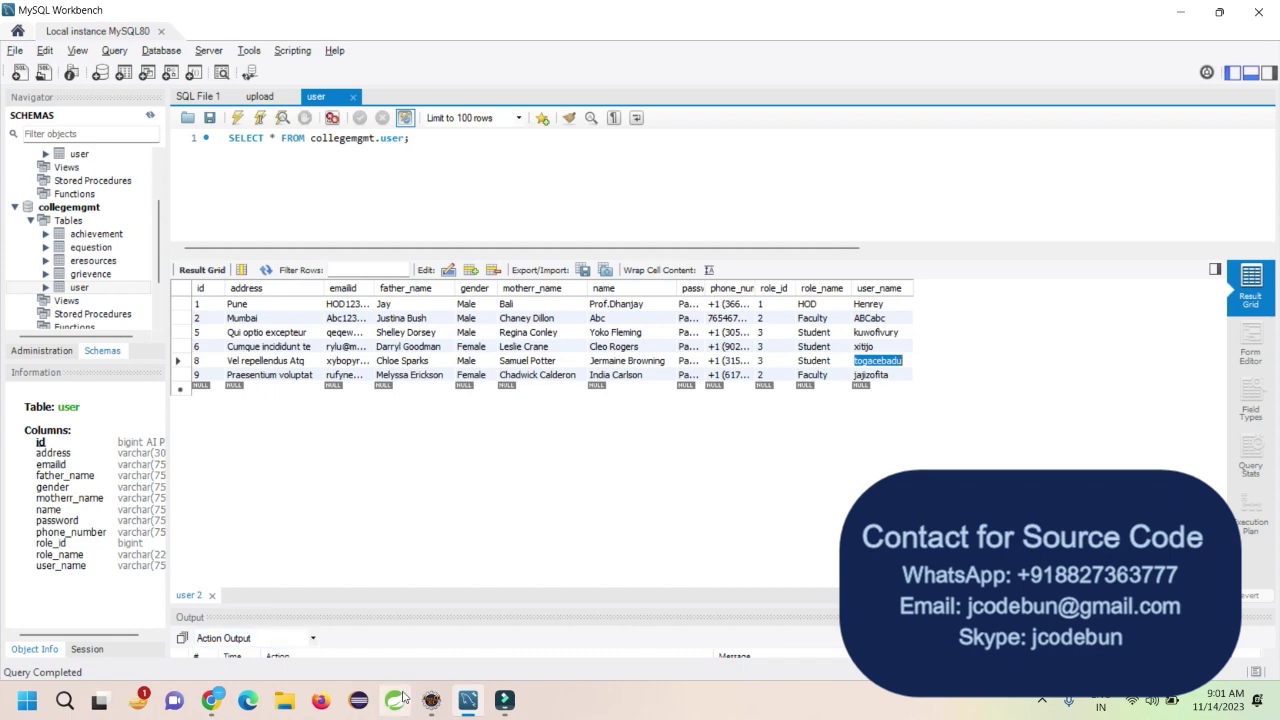
left_click(432, 700)
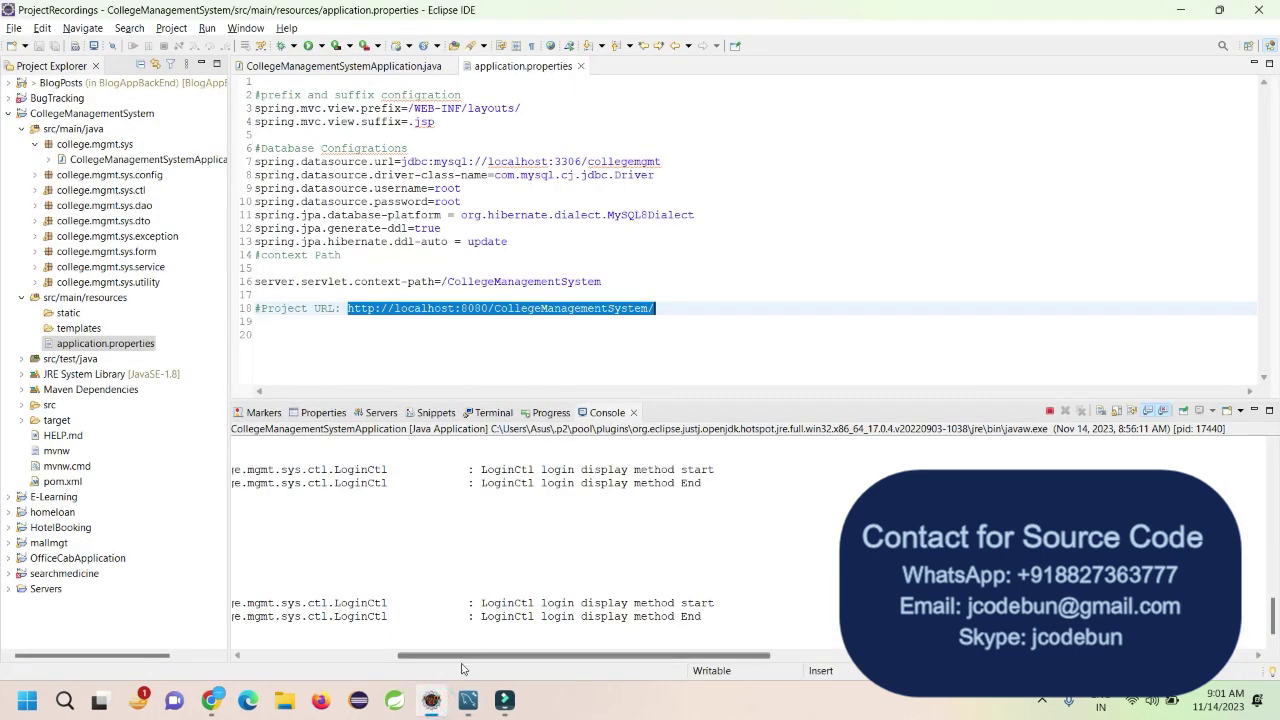
left_click_drag(467, 655, 285, 662)
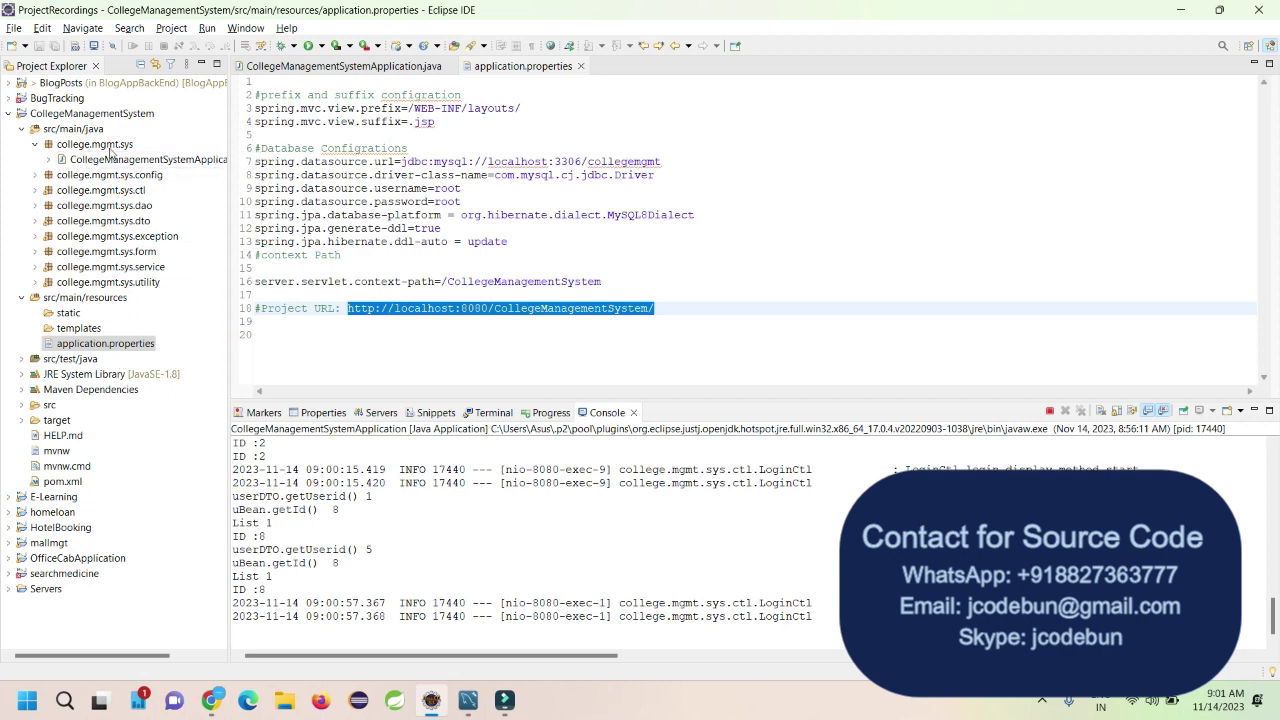
- Expand the config, ctl and dao packages of CollegeManagementSystem to view their classes, and collapse the ctl package
left_click(141, 177)
double_click(141, 177)
left_click(134, 206)
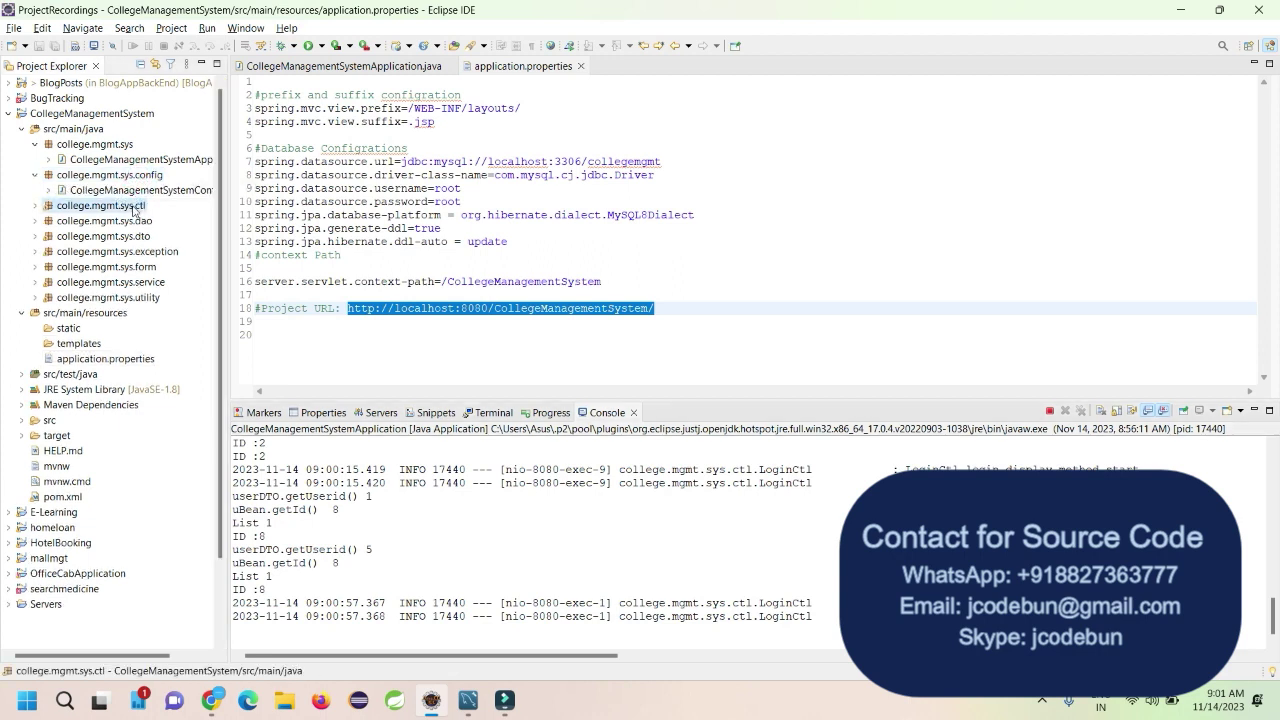
double_click(134, 206)
left_click(112, 344)
double_click(112, 344)
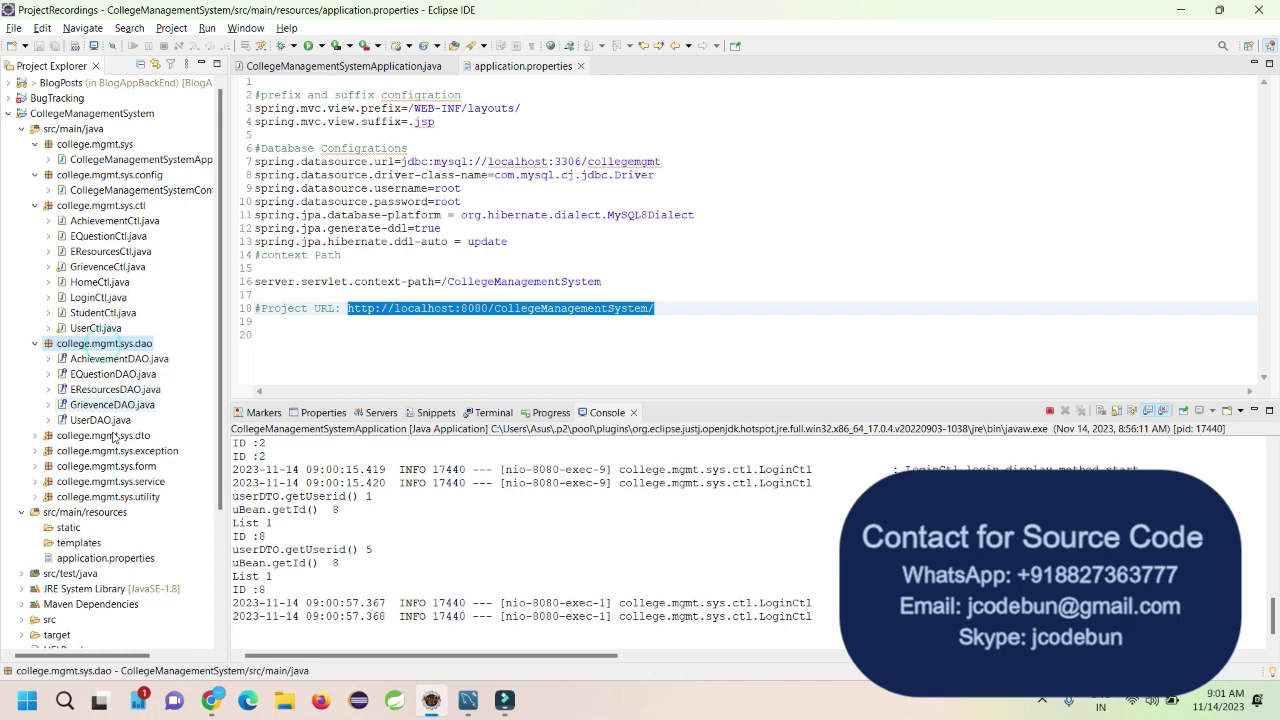
scroll(115, 437, "down", 2)
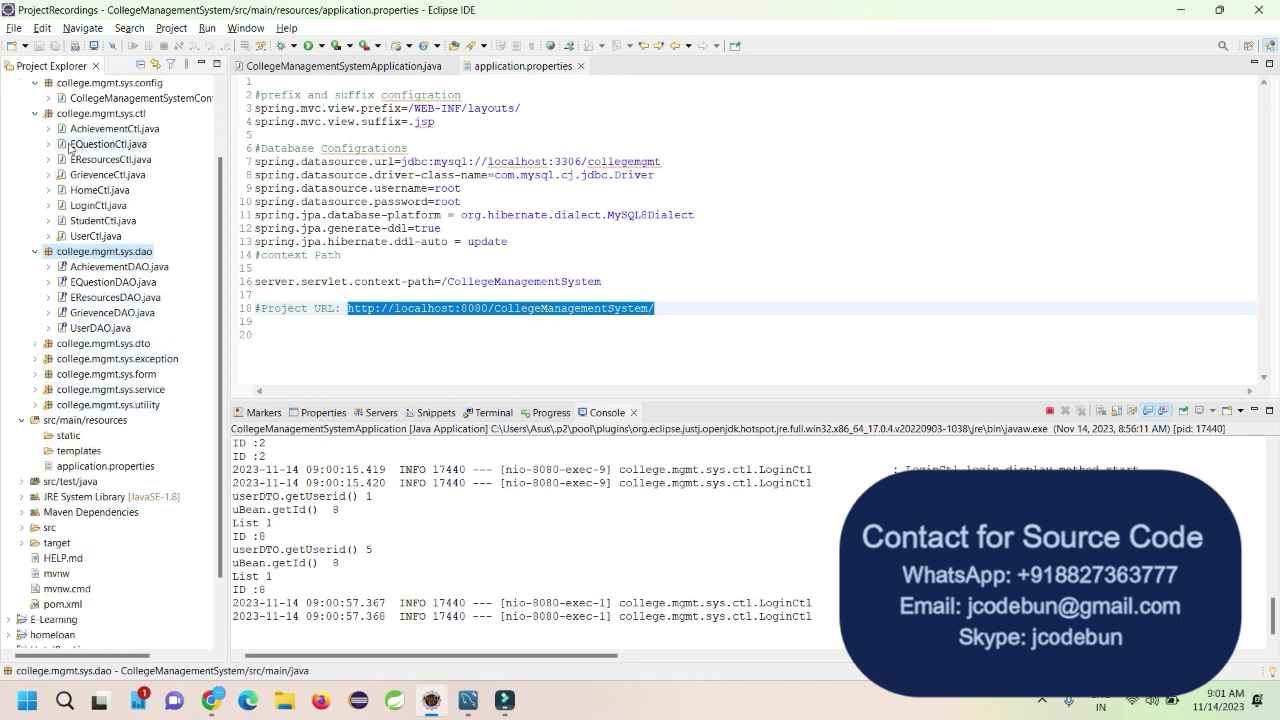
left_click(36, 113)
left_click(47, 131)
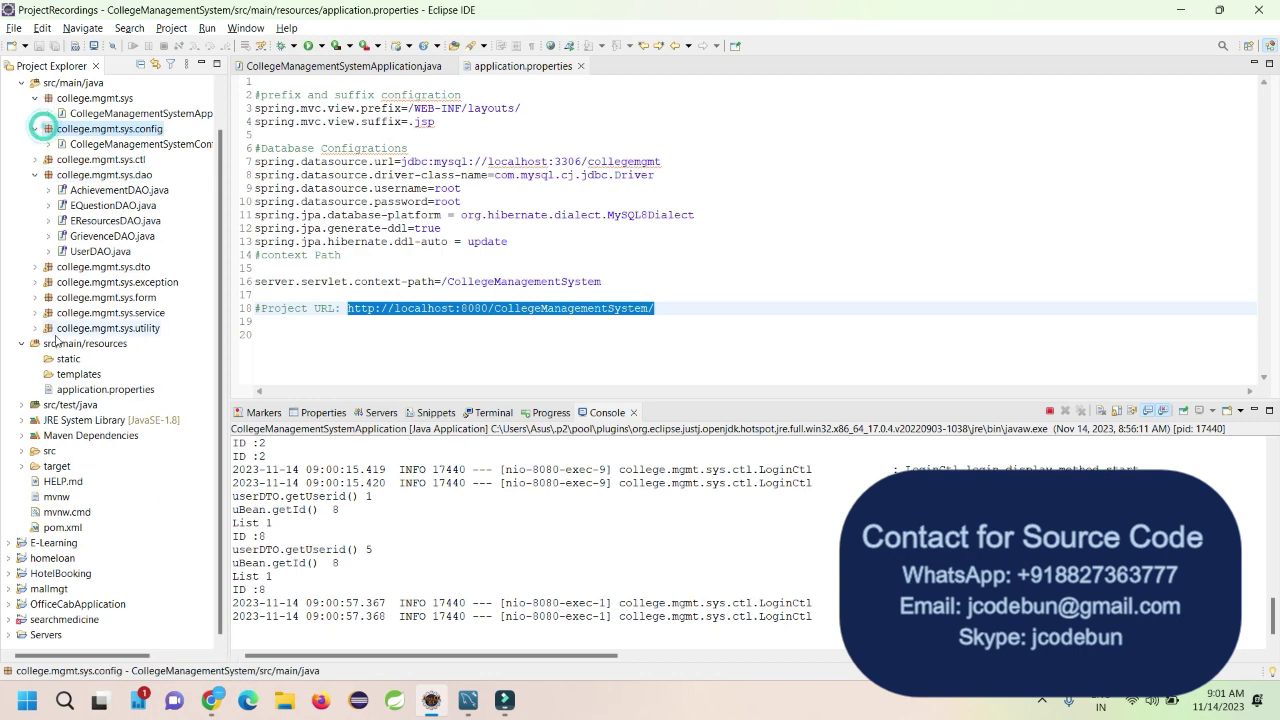
- Expand src/main/webapp/WEB-INF/bodyfragments in the project and look through its JSP files down to tiles.xml
double_click(51, 453)
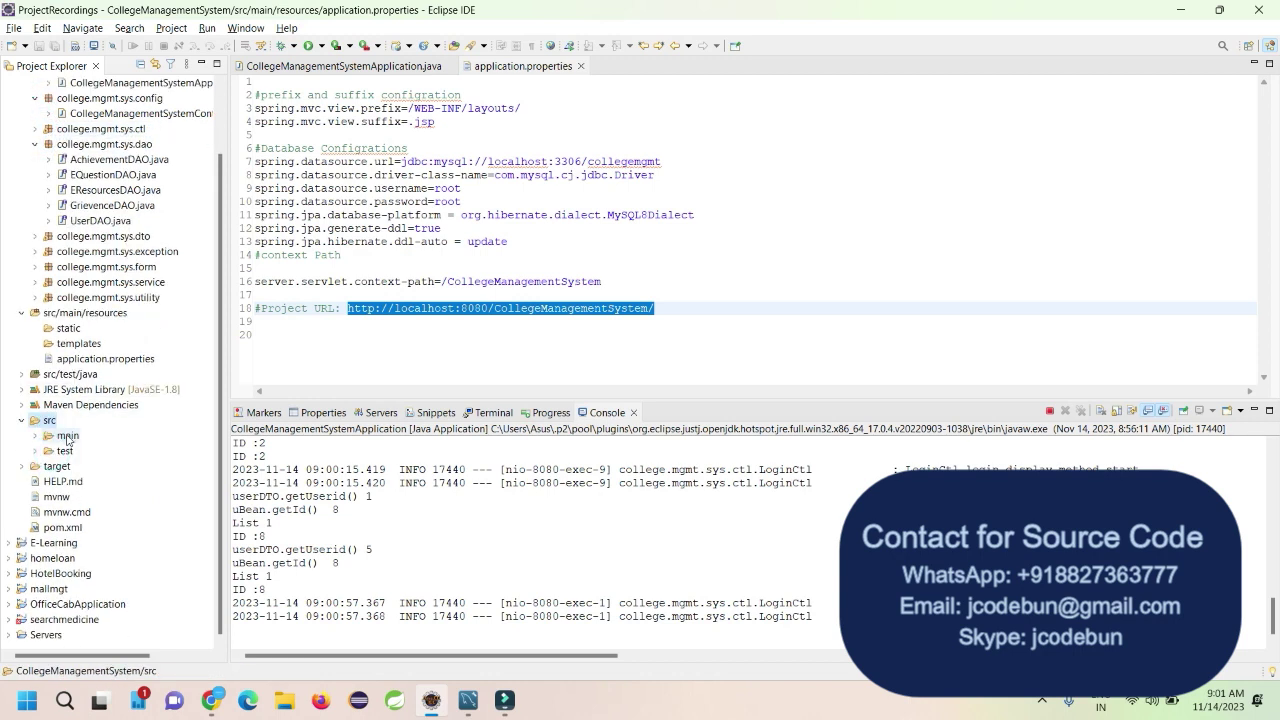
double_click(66, 437)
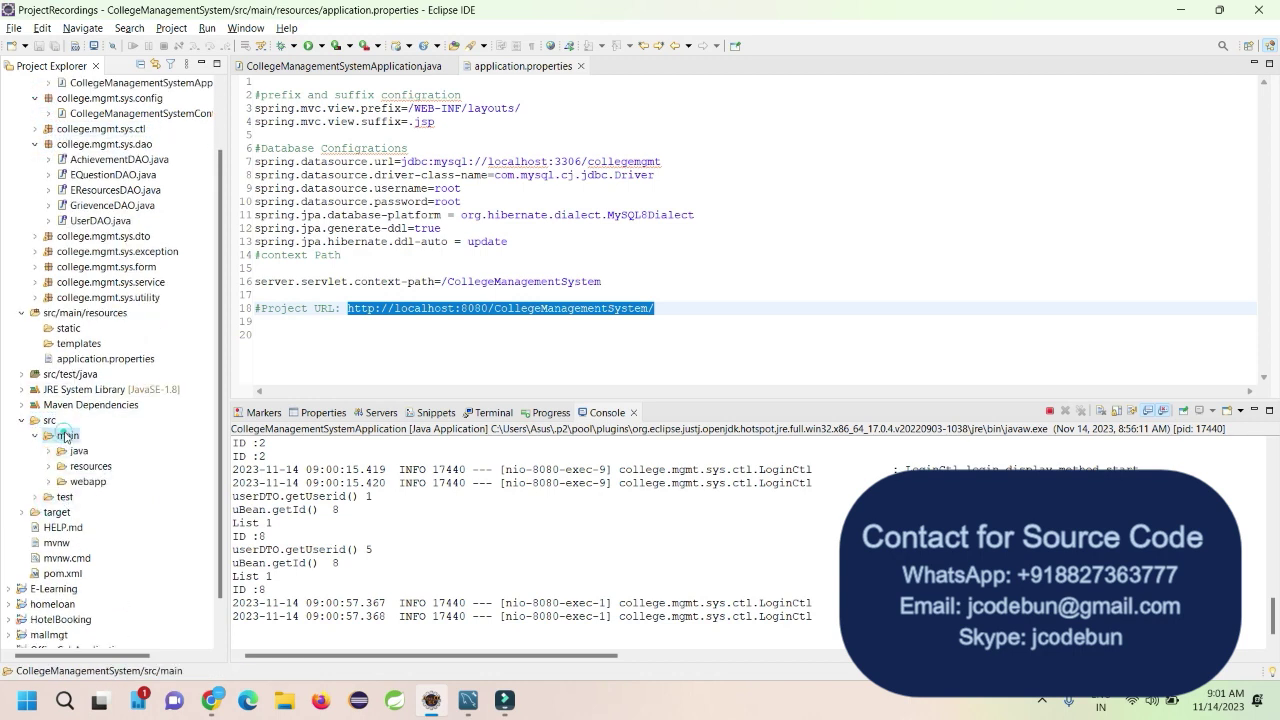
double_click(87, 483)
double_click(103, 436)
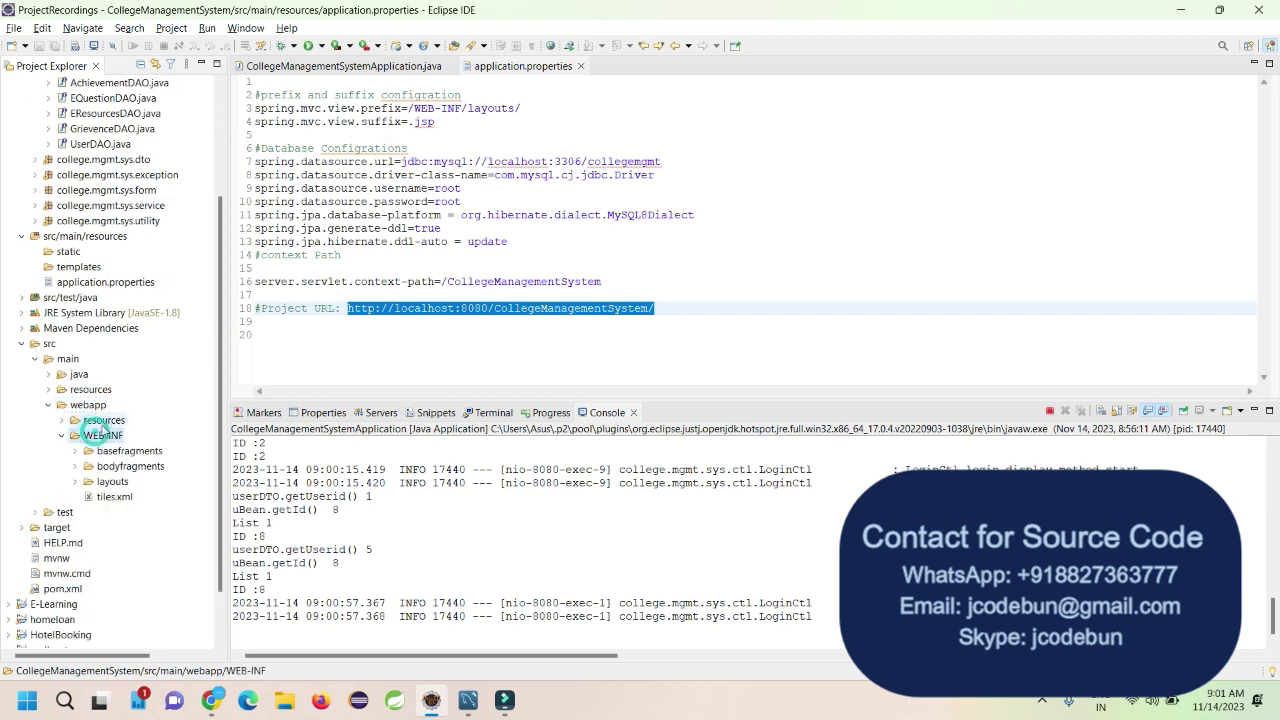
double_click(120, 466)
scroll(113, 469, "down", 9)
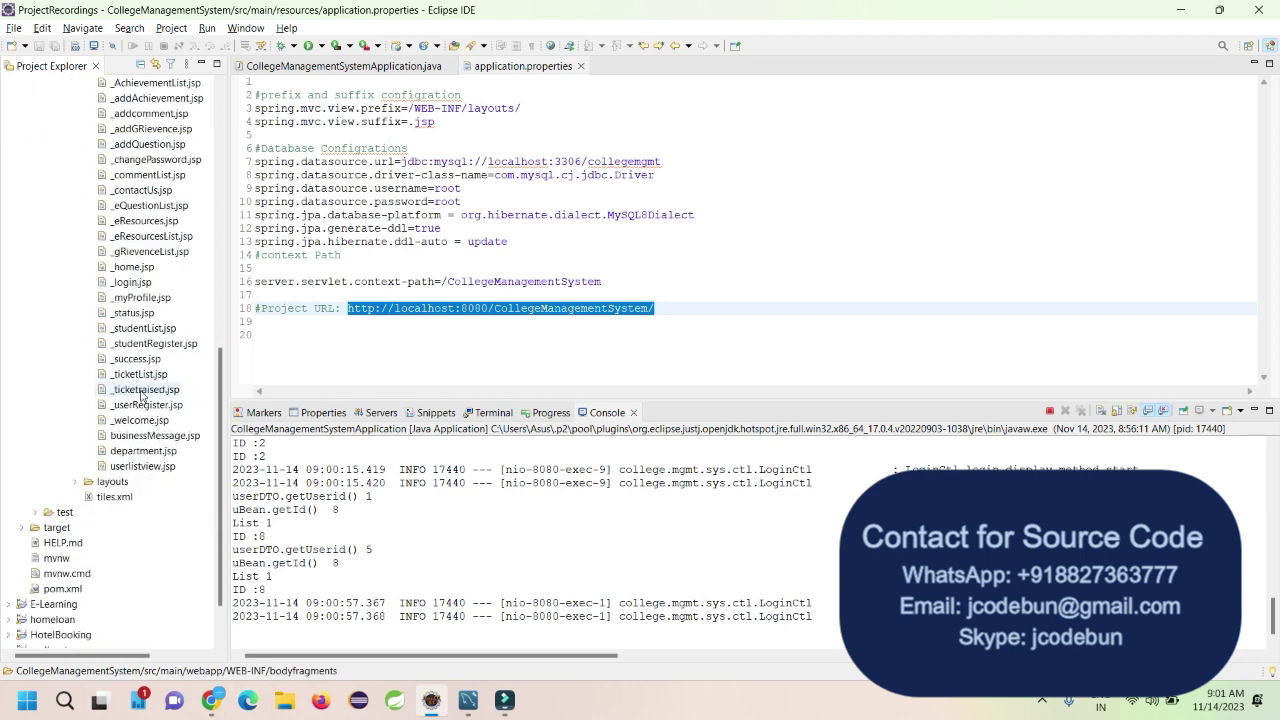
scroll(138, 363, "up", 5)
scroll(138, 363, "down", 5)
left_click(124, 437)
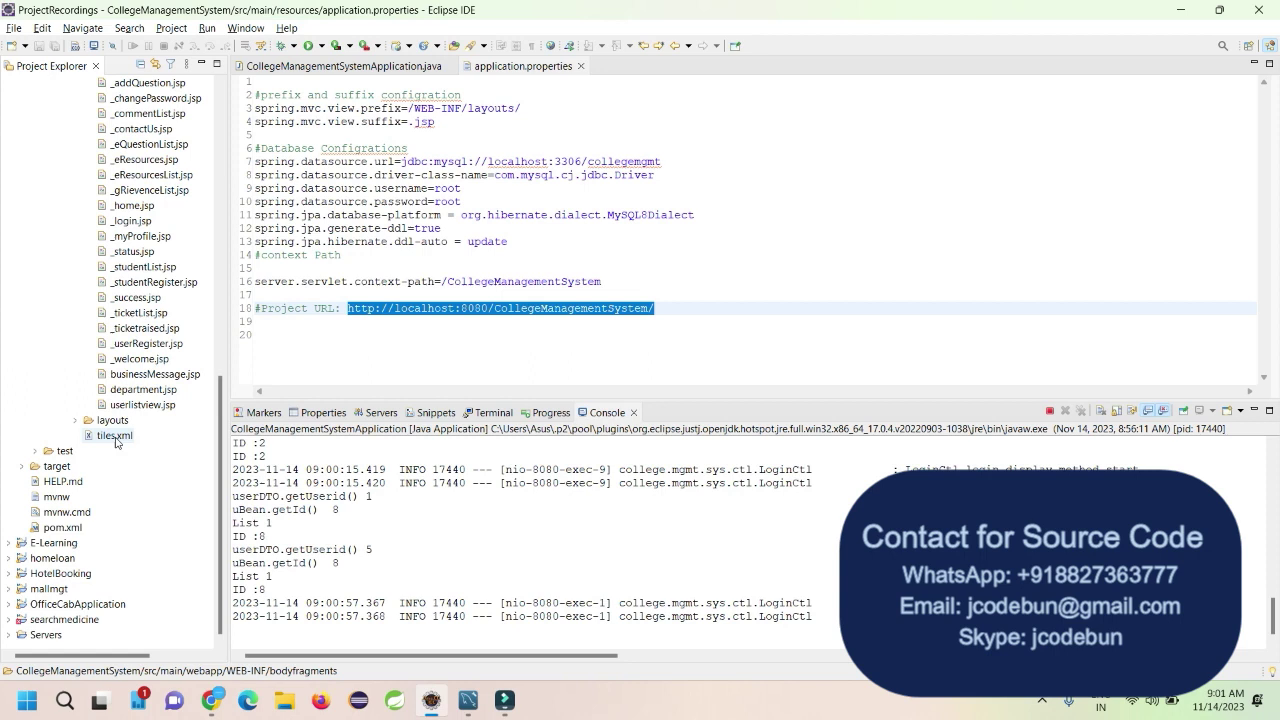